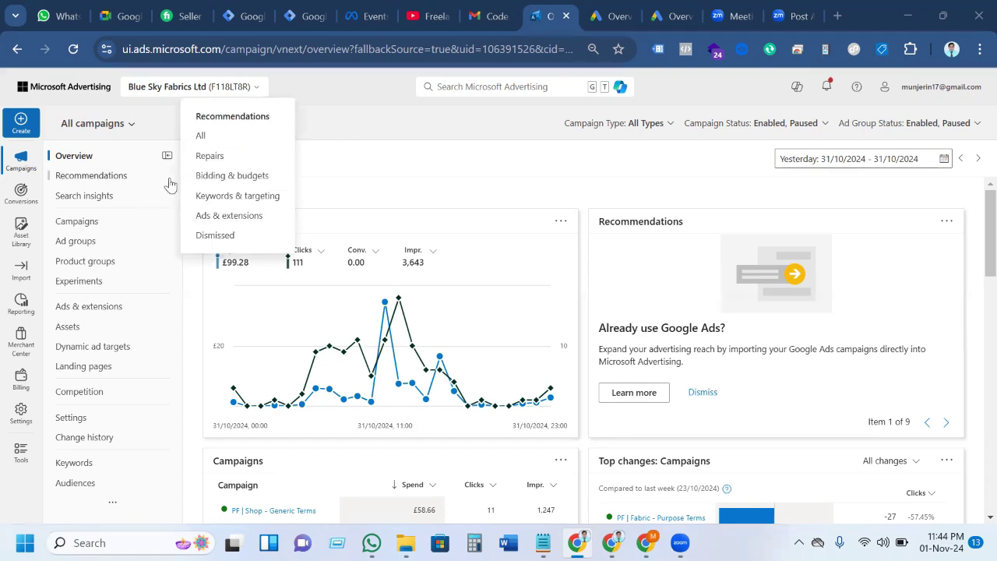
# Review the account's UET tags, including their tracking status, goals and audiences, and return to the campaign overview.
pyautogui.moveTo(69, 181)
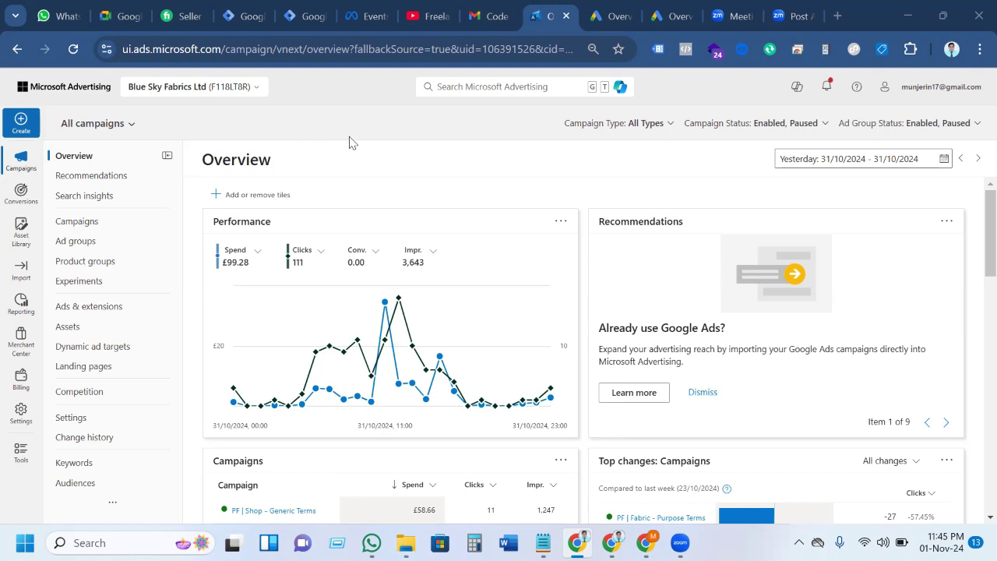
pyautogui.moveTo(22, 191)
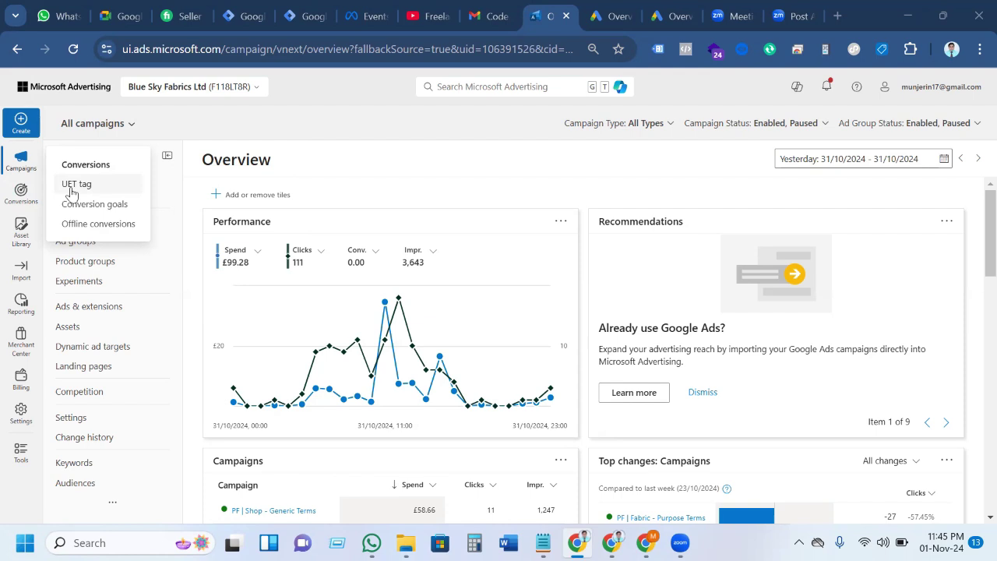
pyautogui.click(78, 192)
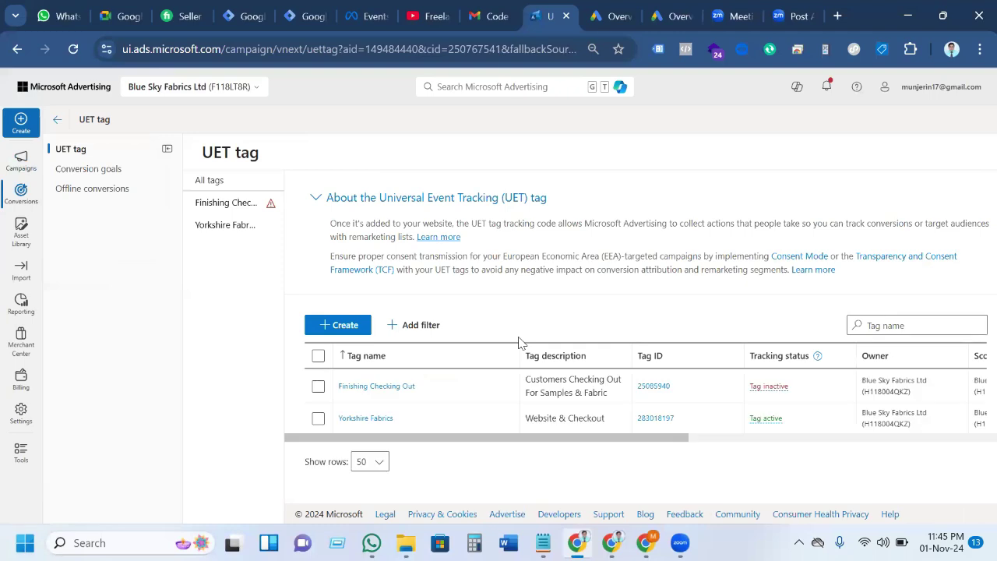
pyautogui.hscroll(3, 450, 444)
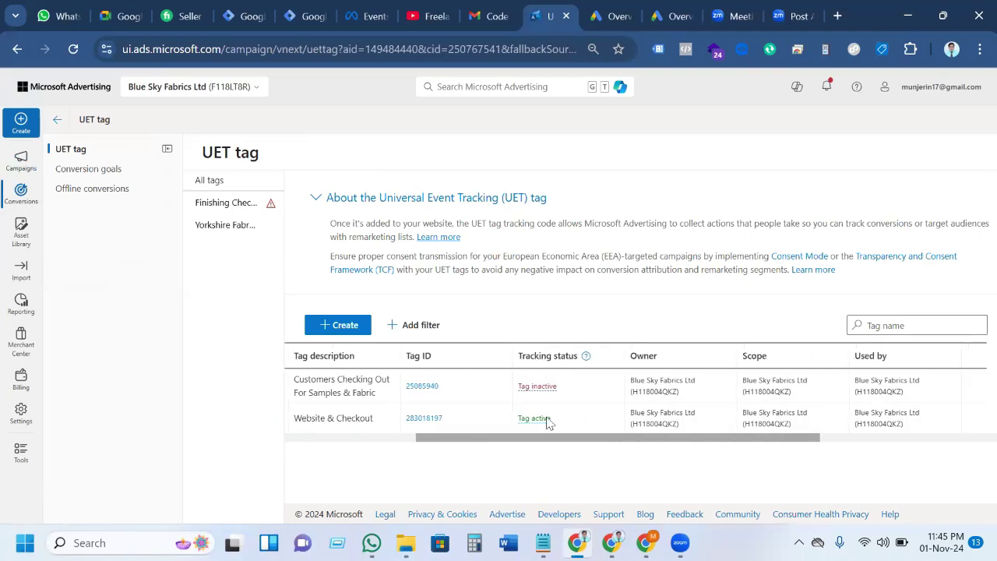
pyautogui.hscroll(-3, 545, 444)
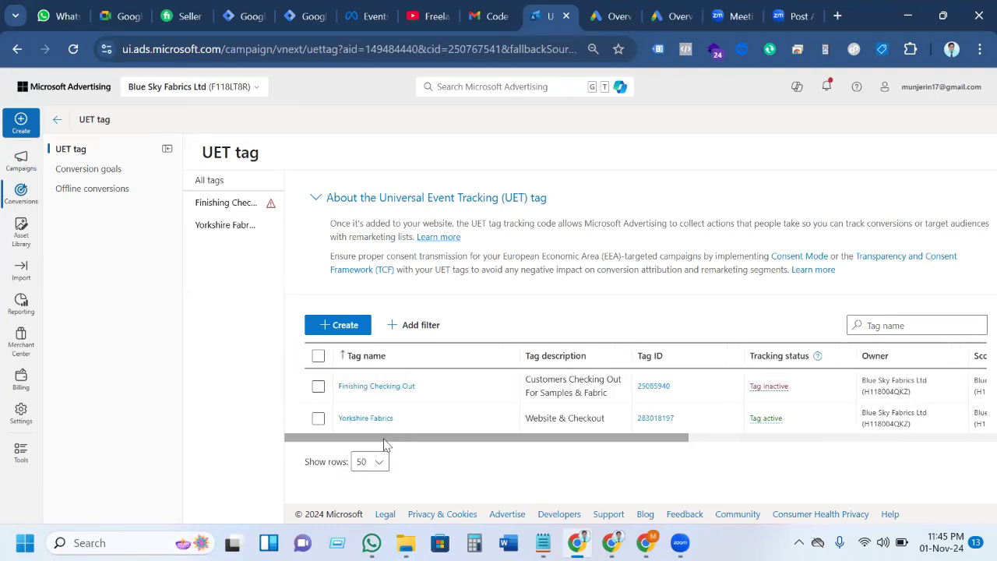
pyautogui.hscroll(3, 460, 445)
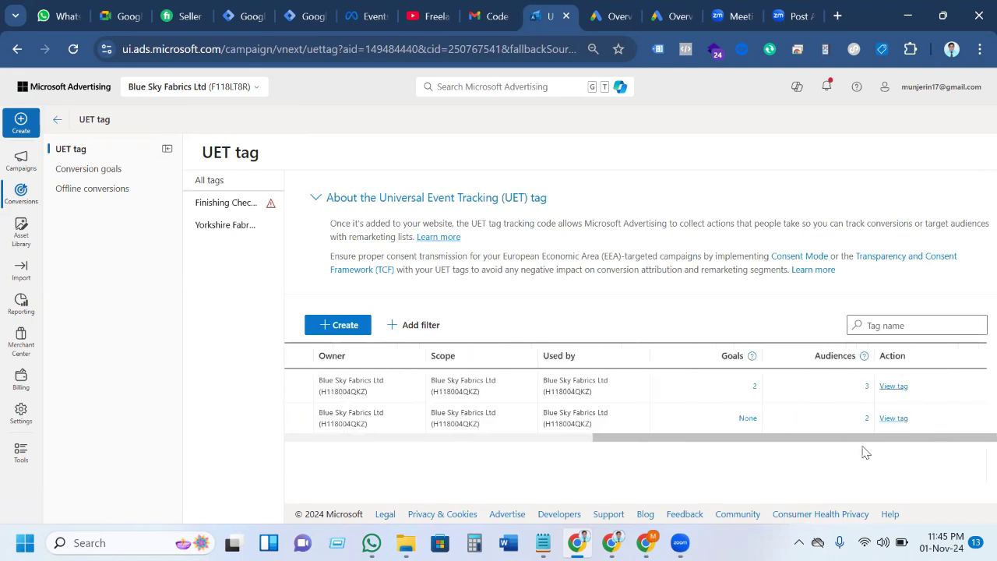
pyautogui.hscroll(-5, 537, 439)
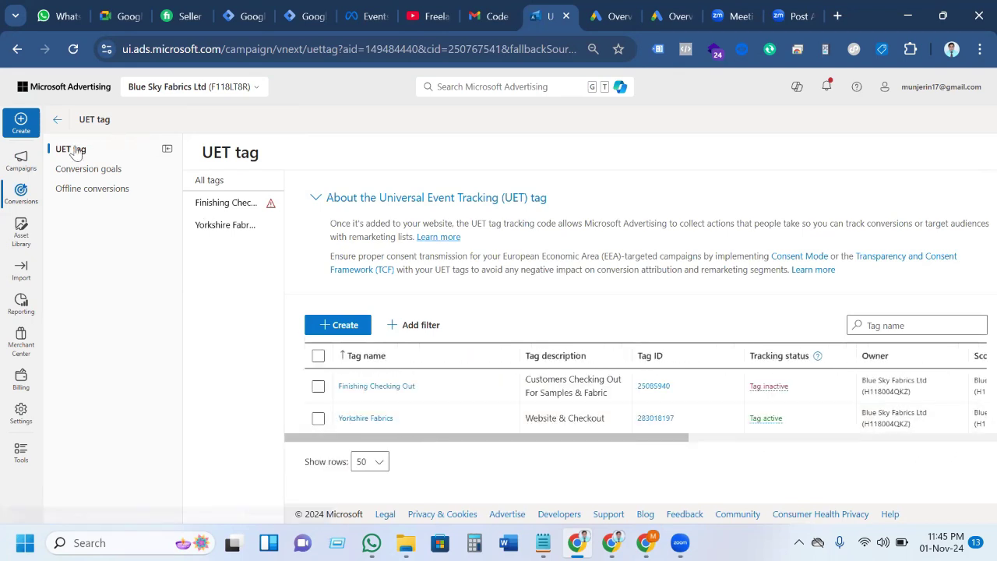
pyautogui.click(57, 121)
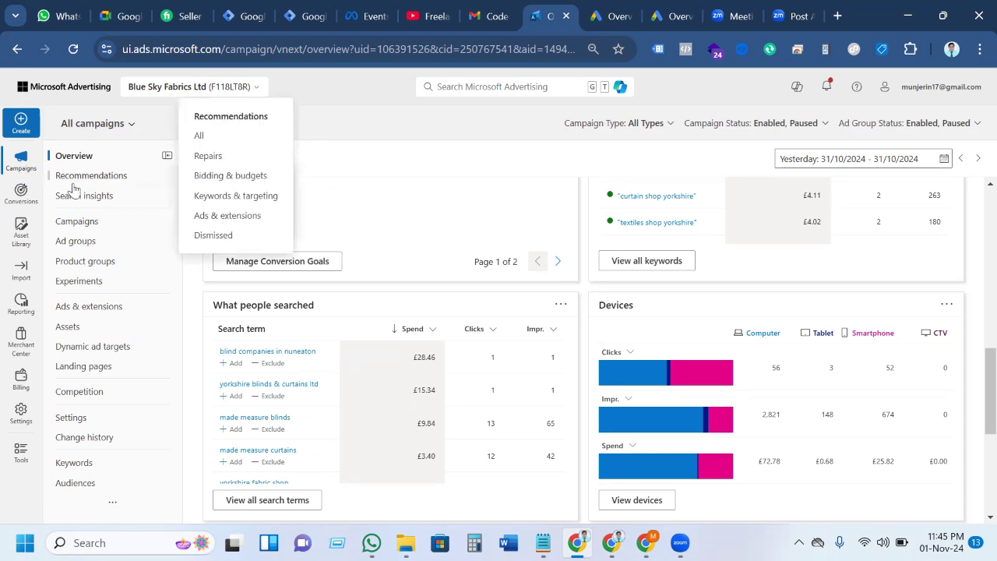
# Start creating a new conversion goal that tracks Website conversions.
pyautogui.moveTo(19, 164)
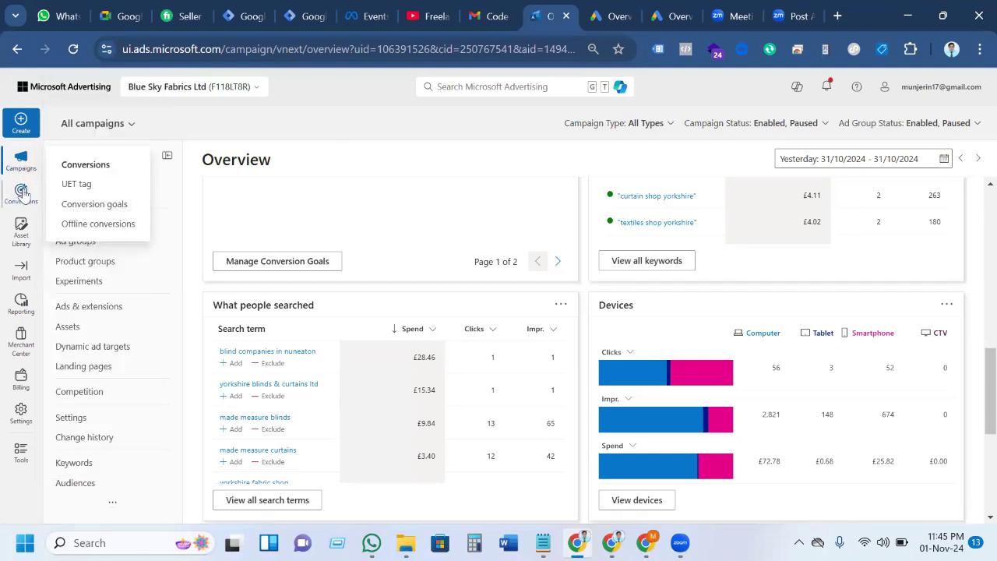
pyautogui.click(80, 206)
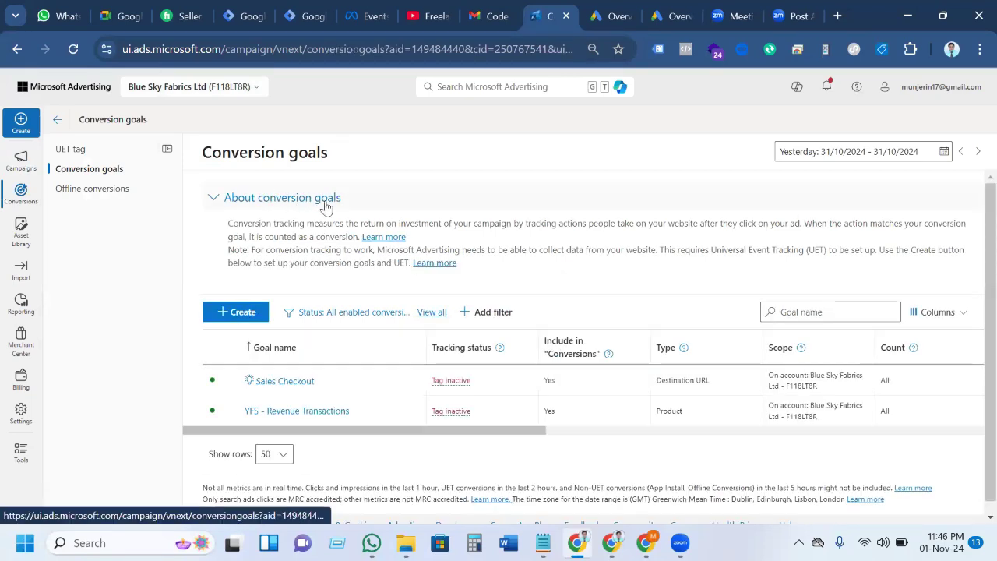
pyautogui.click(232, 315)
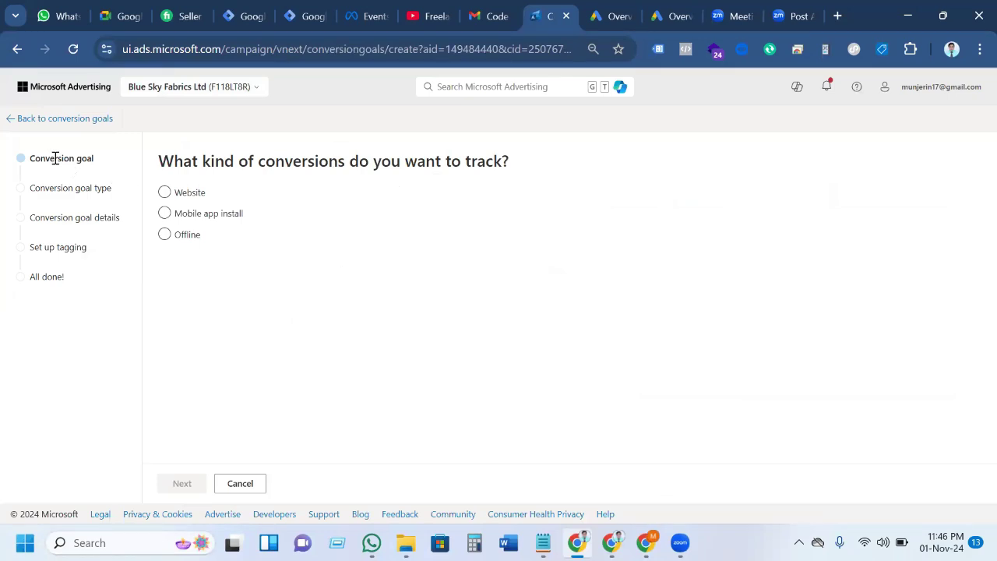
pyautogui.click(180, 194)
pyautogui.click(165, 195)
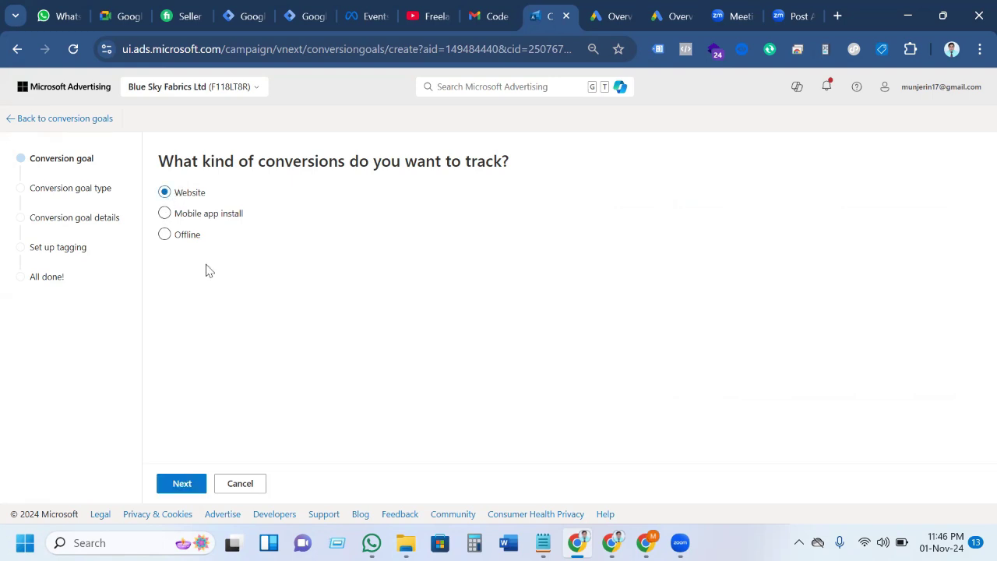
pyautogui.click(181, 484)
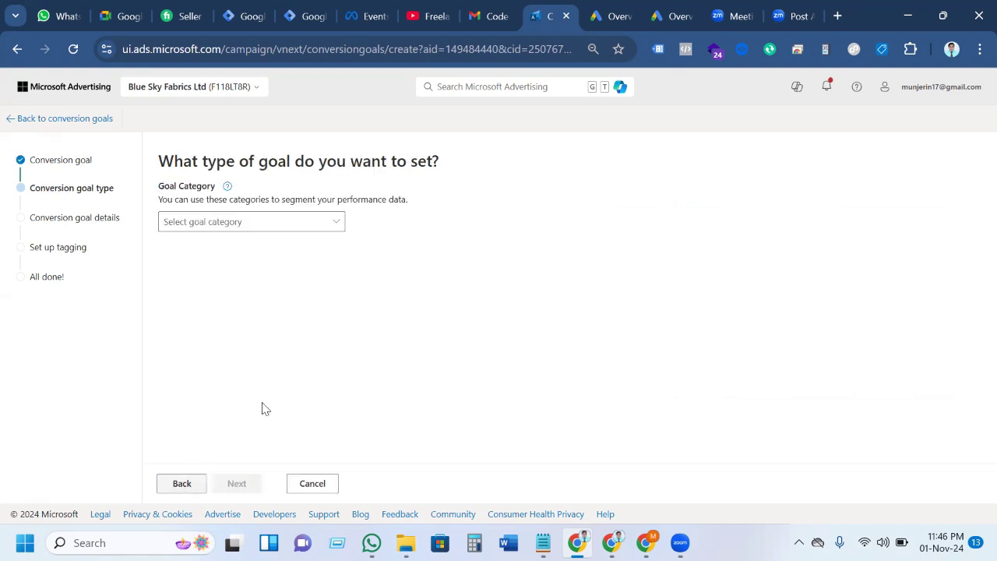
# Set the goal category to Purchase and the goal type to Event, and continue to the goal details.
pyautogui.click(278, 226)
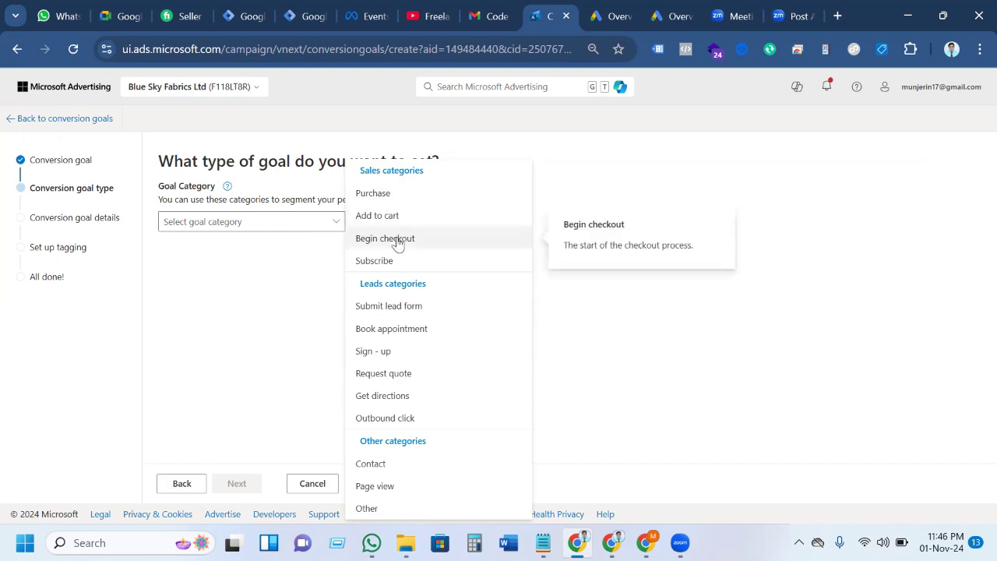
pyautogui.click(373, 194)
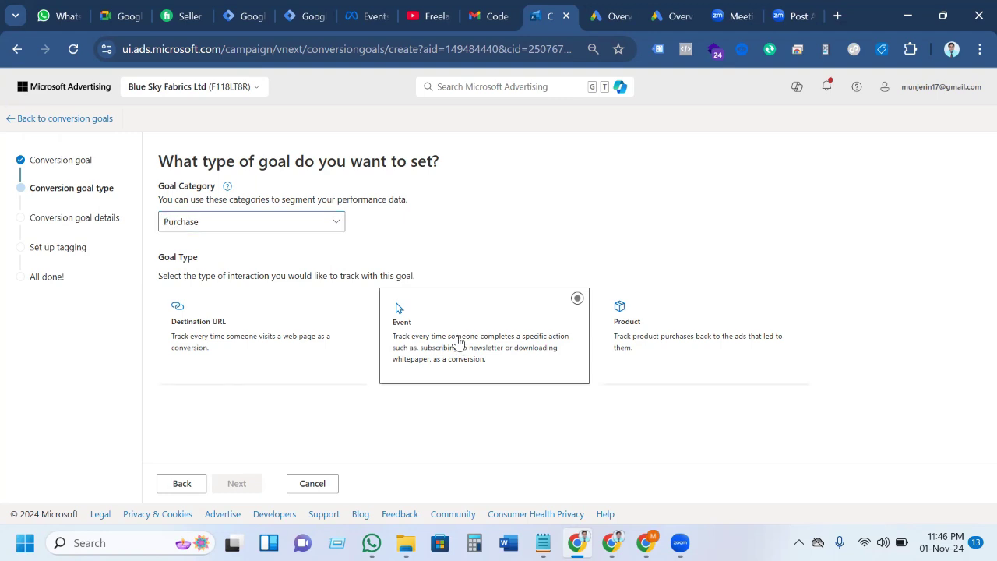
pyautogui.click(459, 340)
pyautogui.click(228, 491)
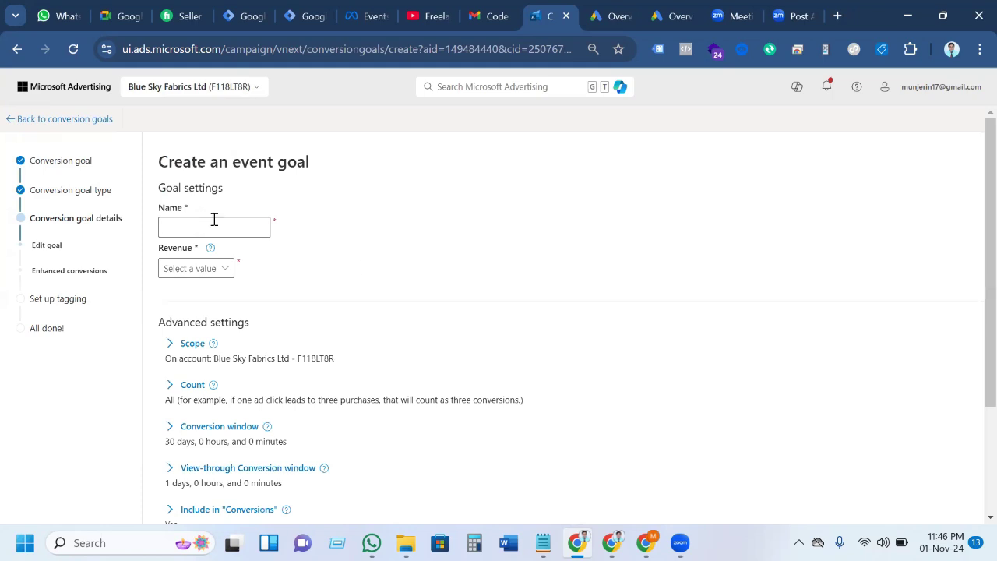
# Name the event goal "purchase" and set its revenue to "Conversion action value may vary".
pyautogui.click(214, 225)
pyautogui.click(209, 274)
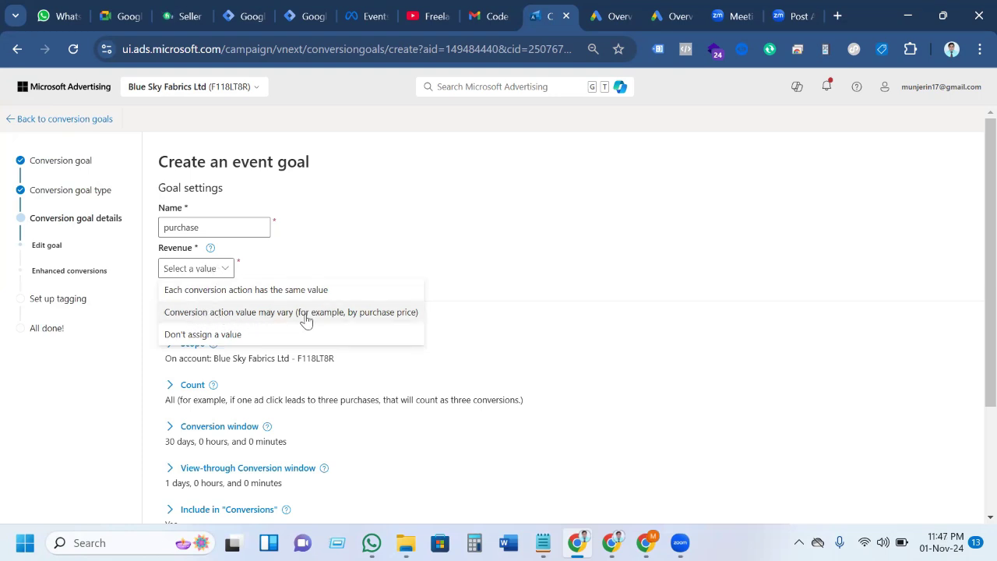
pyautogui.click(389, 312)
pyautogui.click(202, 296)
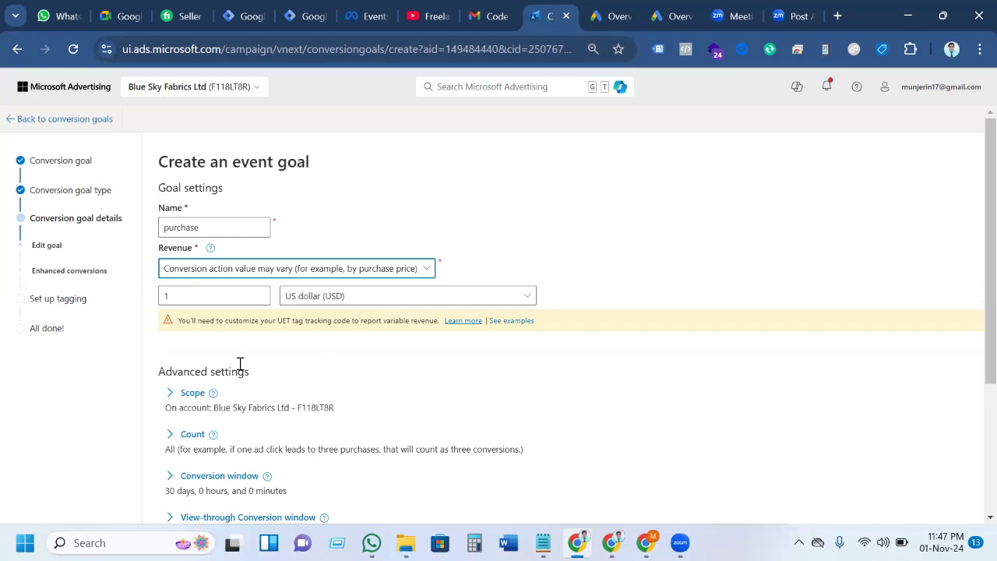
# Limit the goal's scope to the Blue Sky Fabrics Ltd account and expand the conversion Count options.
pyautogui.scroll(-1, 240, 365)
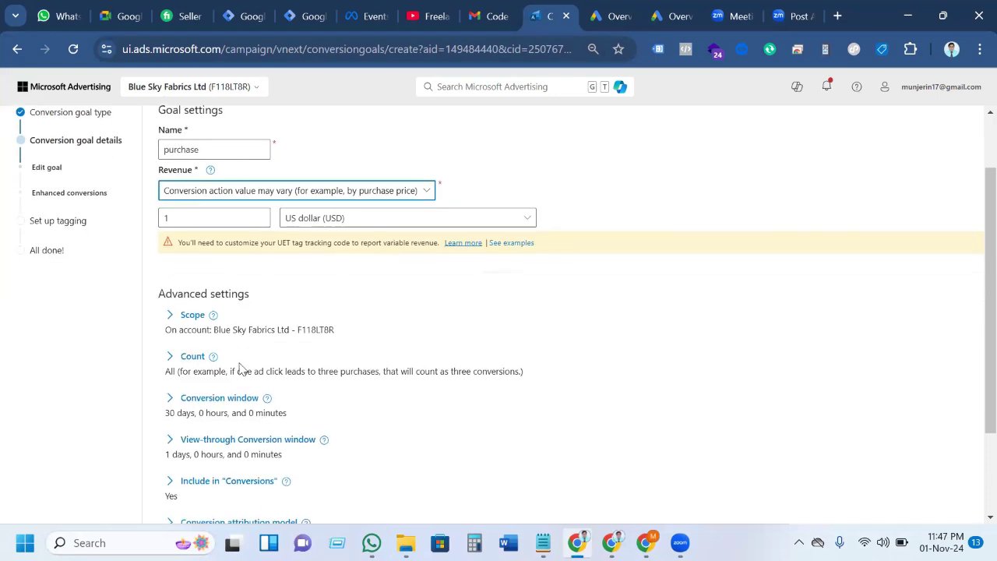
pyautogui.click(172, 316)
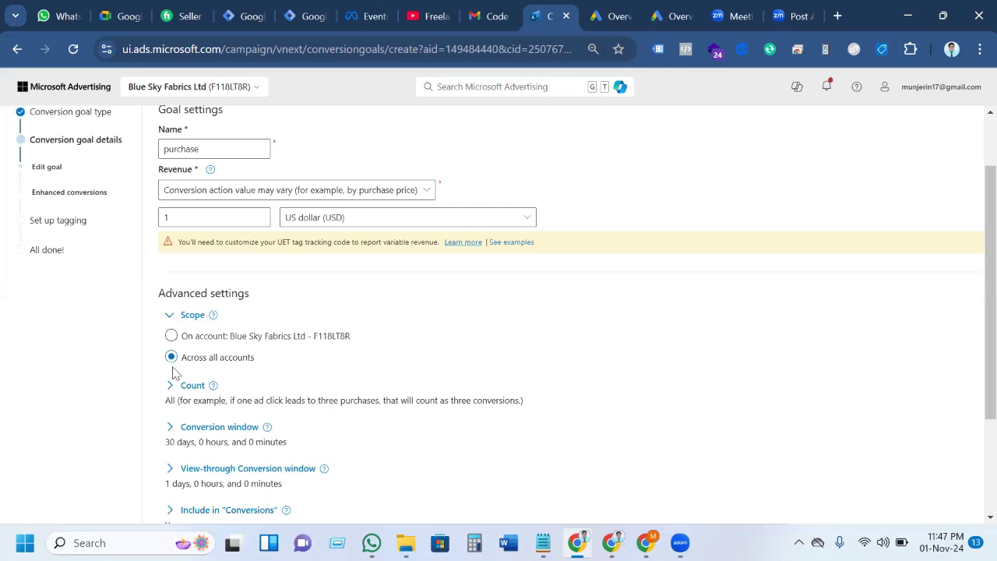
pyautogui.click(171, 336)
pyautogui.scroll(-2, 351, 355)
pyautogui.click(176, 239)
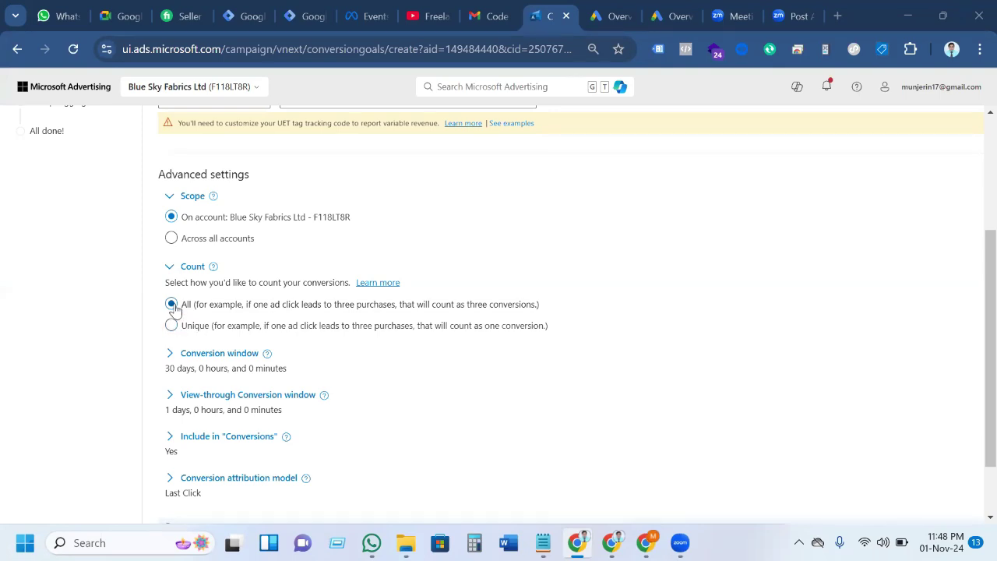
# Examine the goal's conversion window and view-through conversion window settings.
pyautogui.scroll(-2, 322, 379)
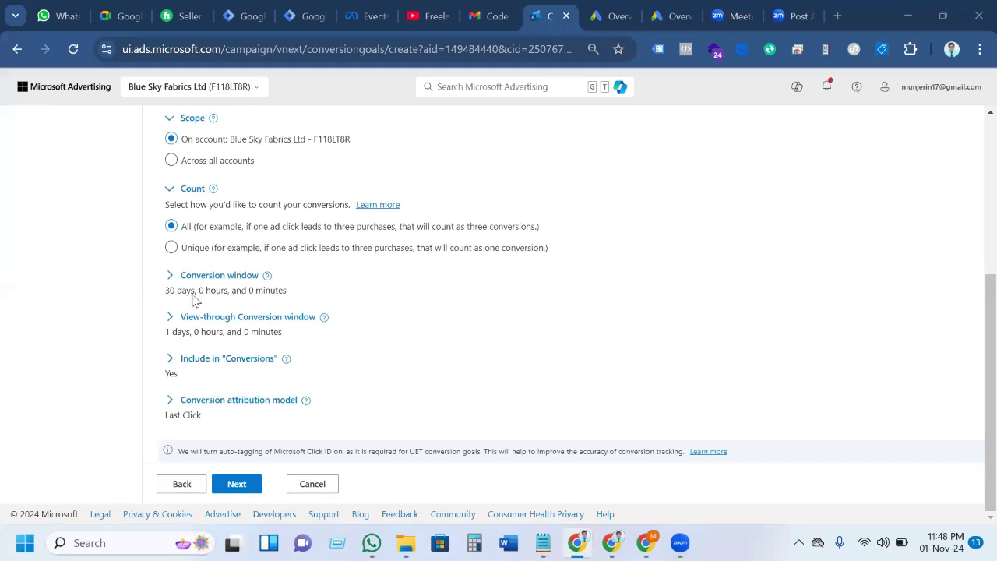
pyautogui.click(170, 276)
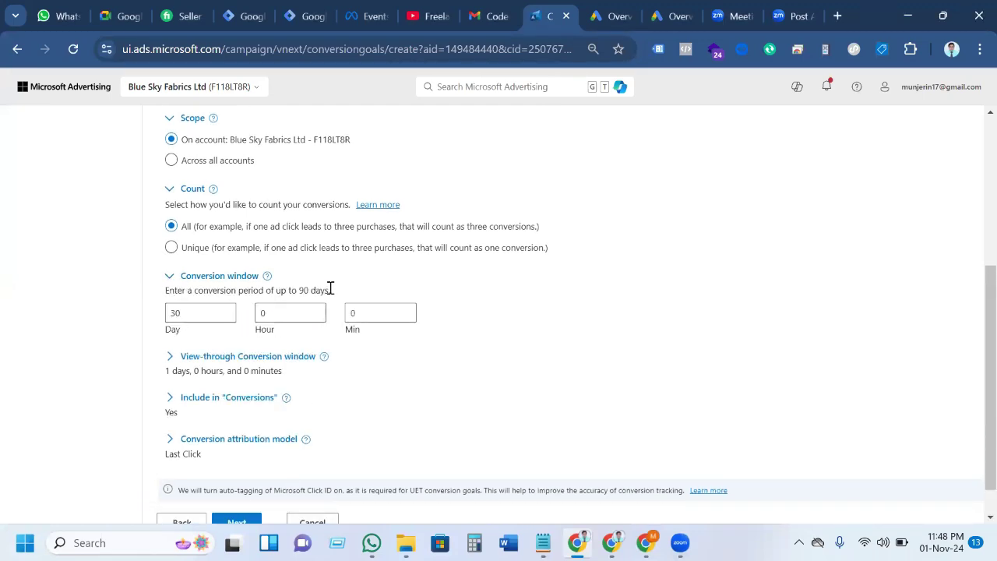
pyautogui.moveTo(329, 289); pyautogui.dragTo(161, 297)
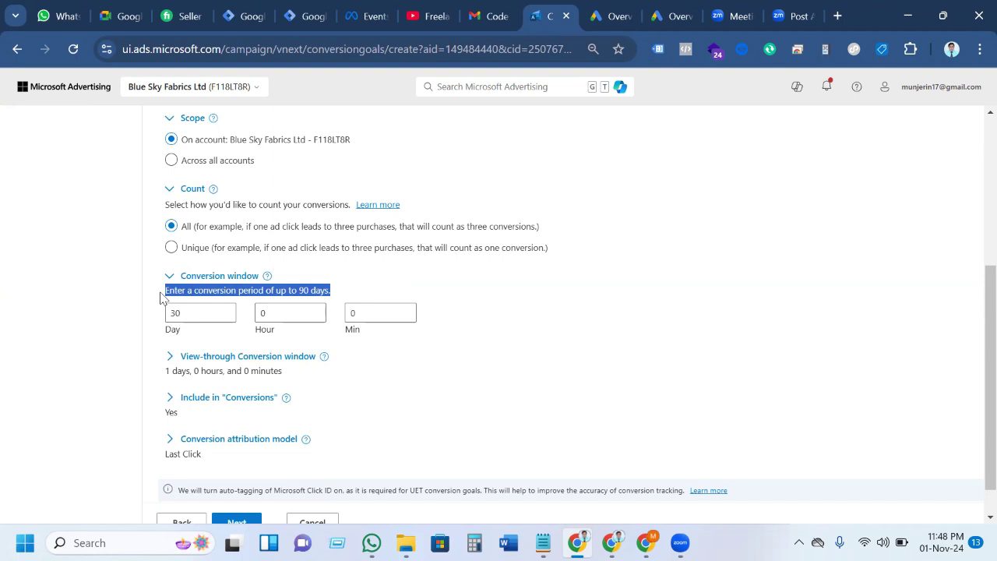
pyautogui.click(542, 304)
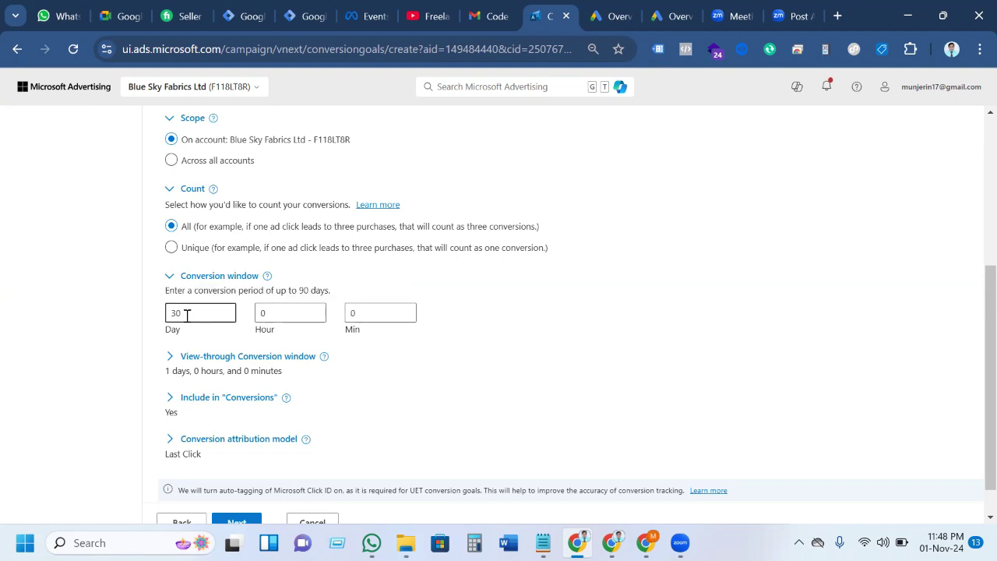
pyautogui.scroll(-1, 516, 441)
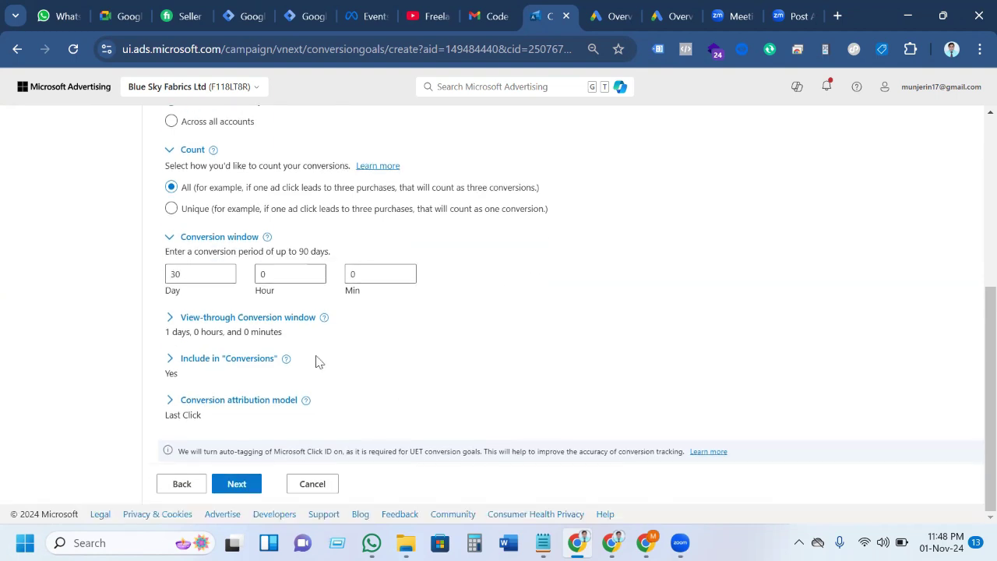
pyautogui.click(169, 319)
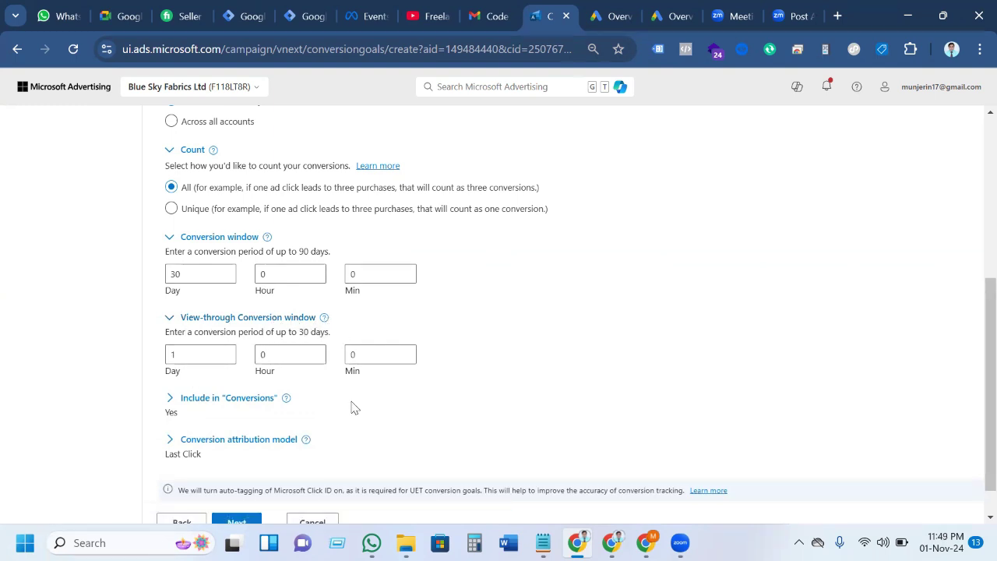
# Expand the Include in "Conversions" setting, choose Last Click as the conversion attribution model, and continue to the enhanced conversions setup.
pyautogui.scroll(-1, 348, 409)
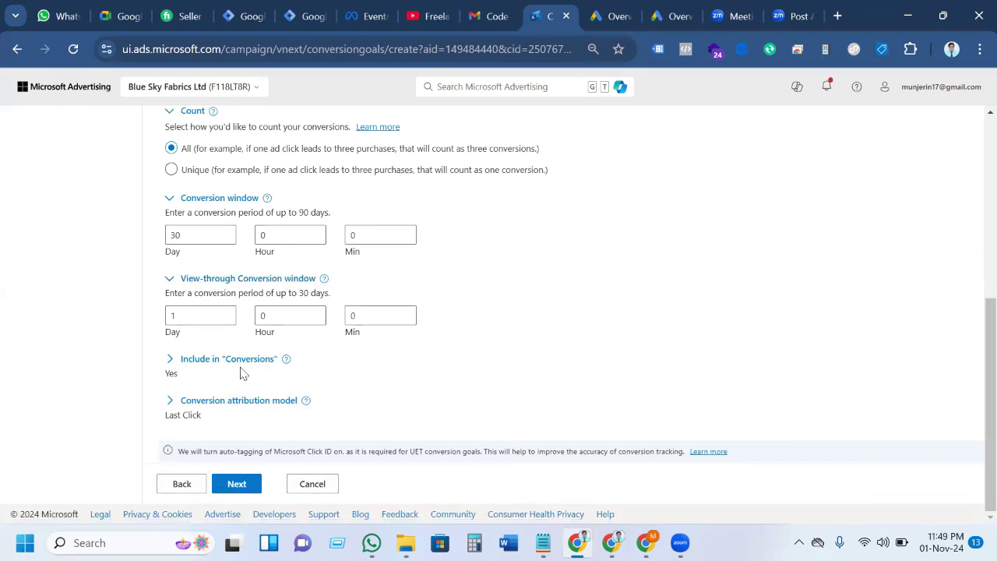
pyautogui.click(190, 362)
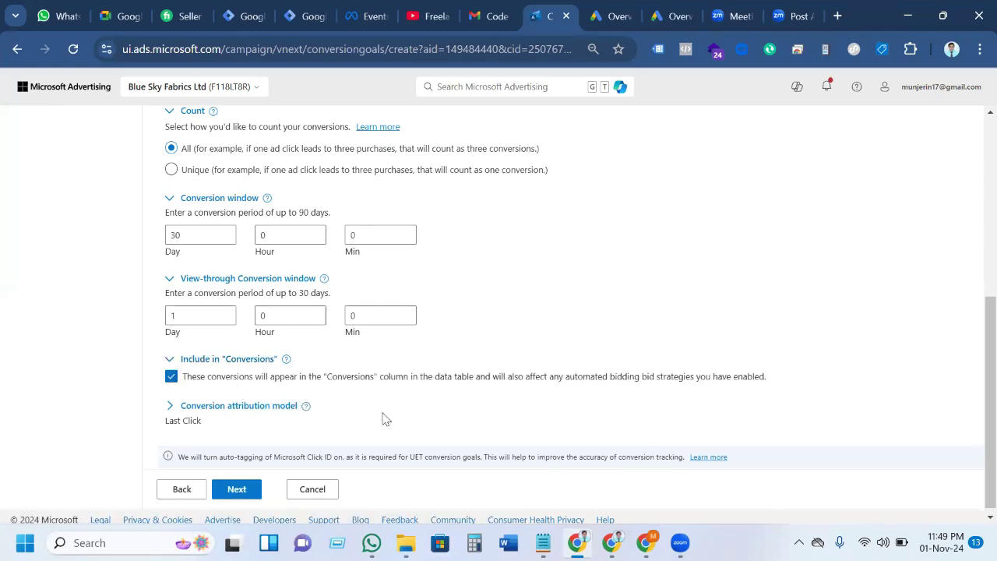
pyautogui.click(168, 406)
pyautogui.scroll(-1, 378, 396)
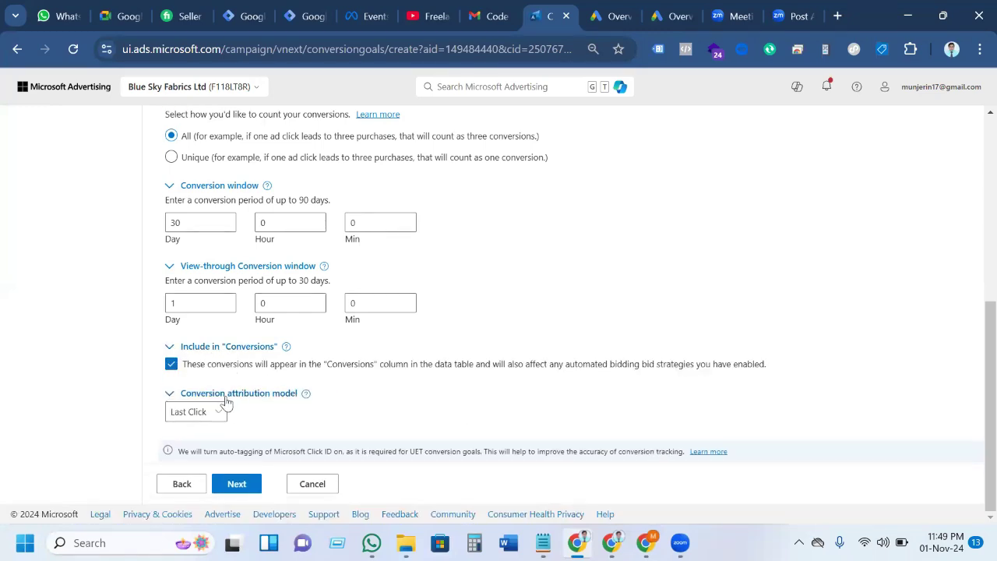
pyautogui.click(199, 410)
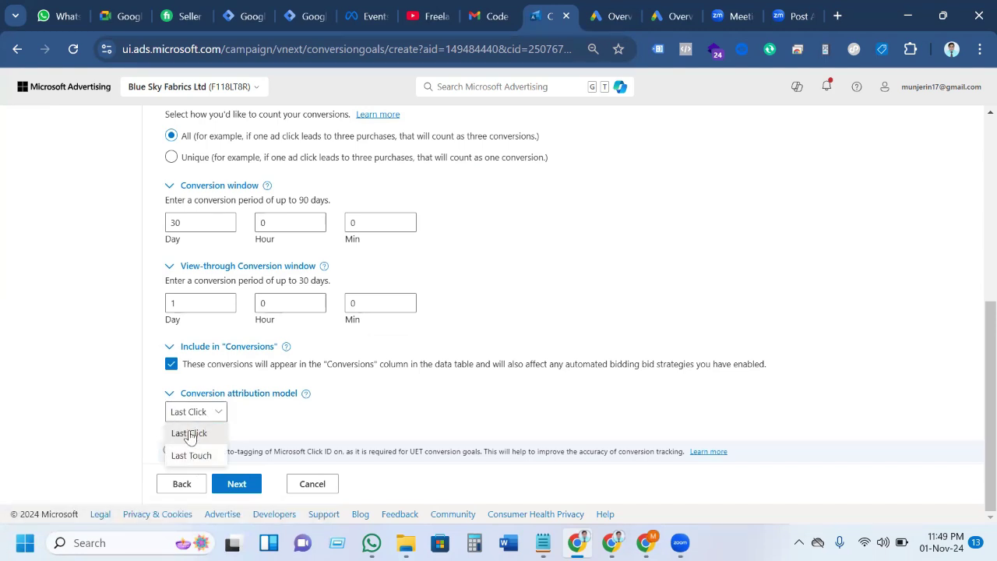
pyautogui.click(189, 434)
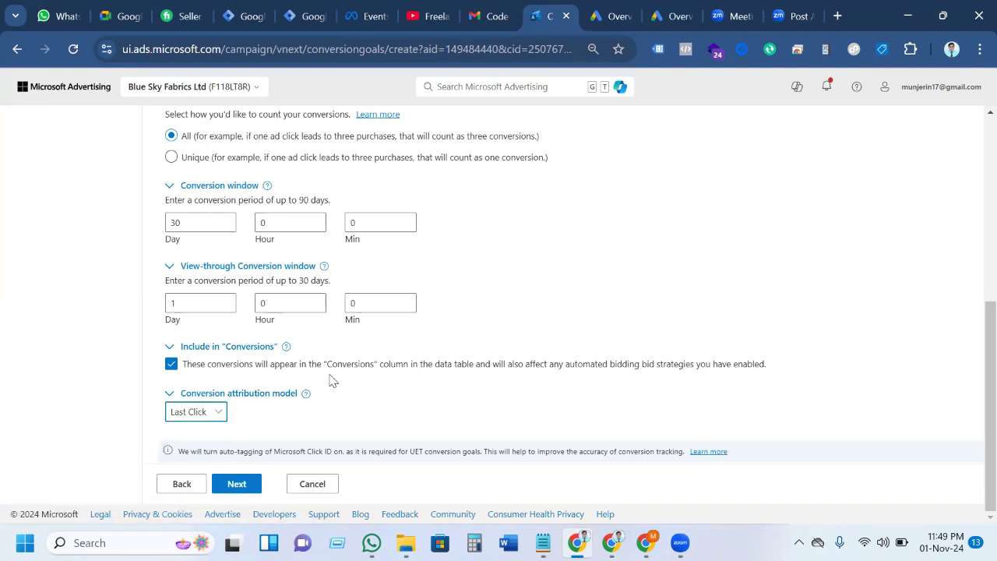
pyautogui.click(236, 483)
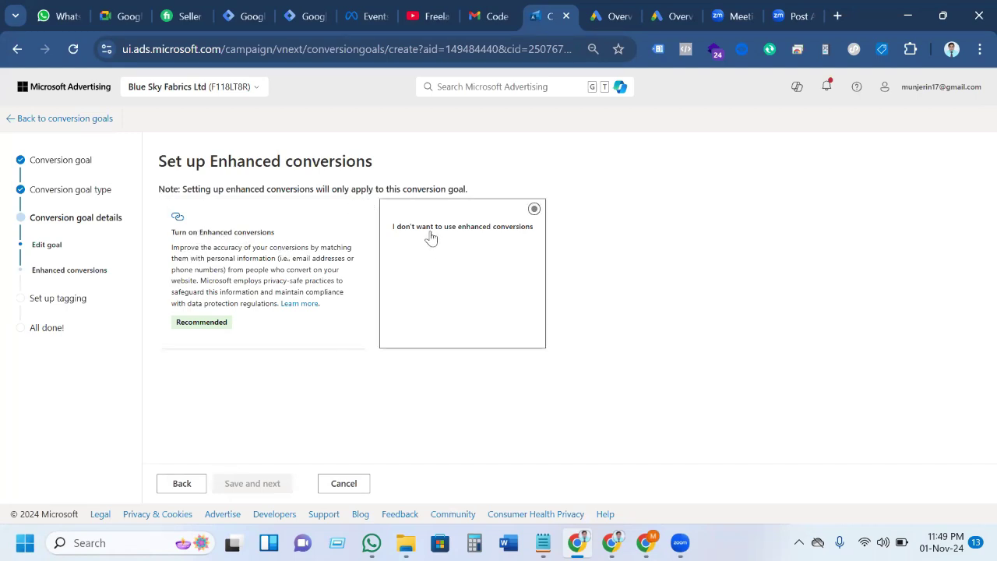
# Turn on enhanced conversions for the goal, accept the Microsoft terms, and save the setting.
pyautogui.click(292, 269)
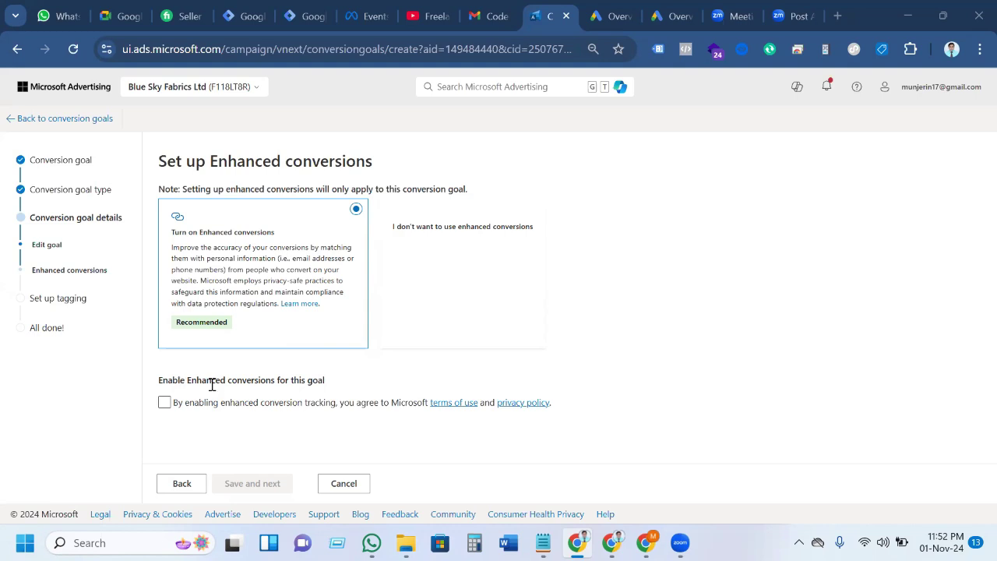
pyautogui.click(164, 402)
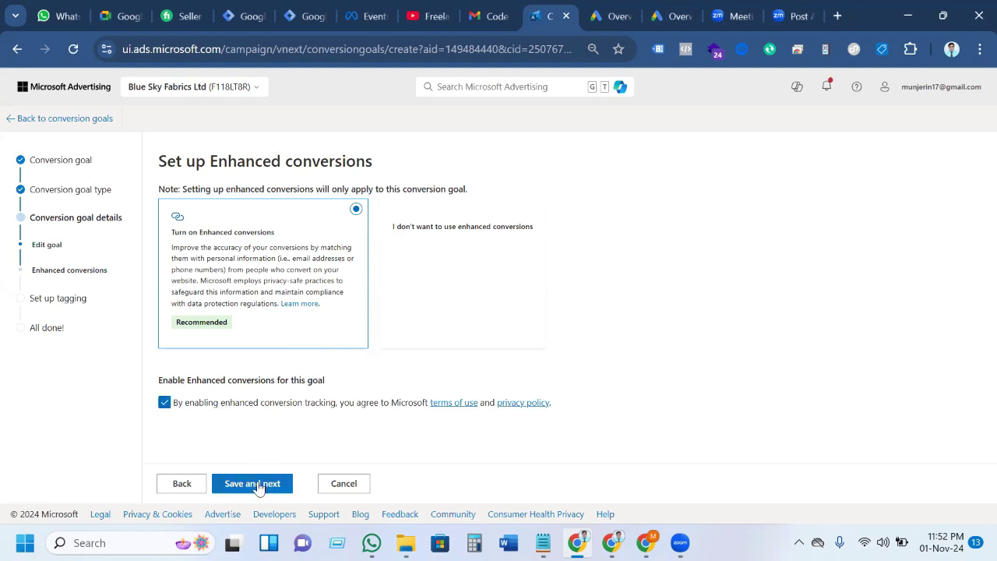
pyautogui.click(258, 485)
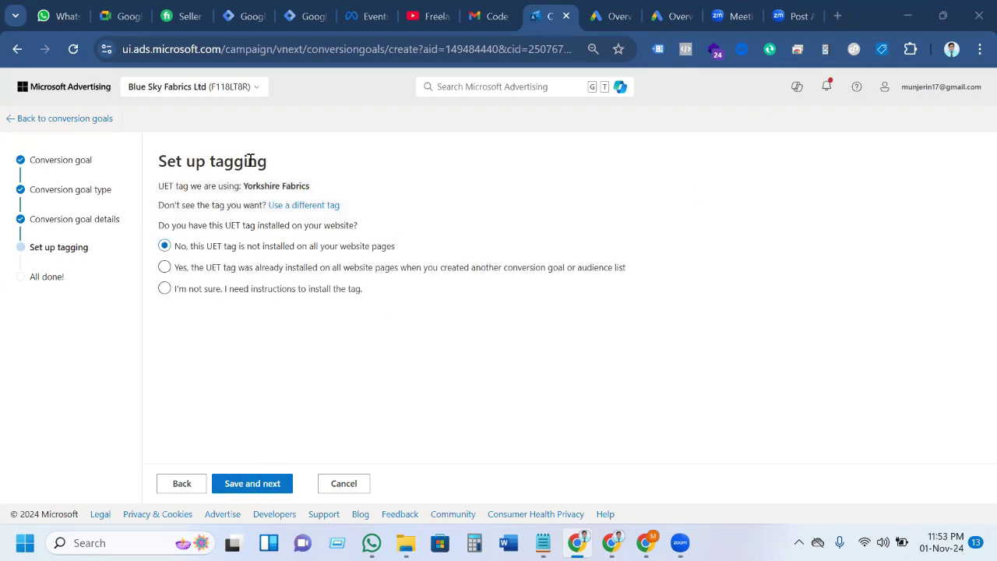
# Declare the Yorkshire Fabrics UET tag as already installed on all website pages and save the tagging choice.
pyautogui.moveTo(245, 186); pyautogui.dragTo(322, 187)
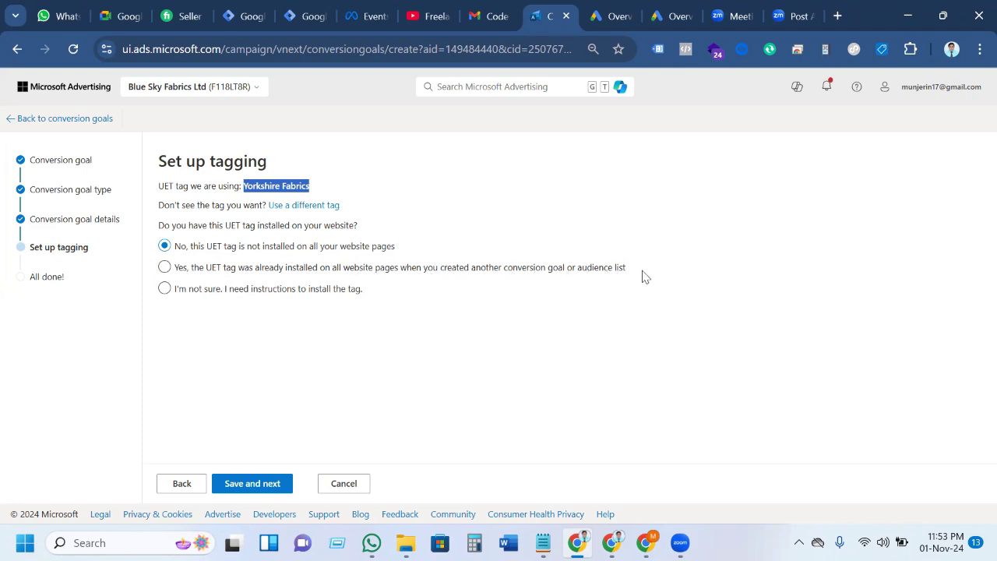
pyautogui.click(164, 267)
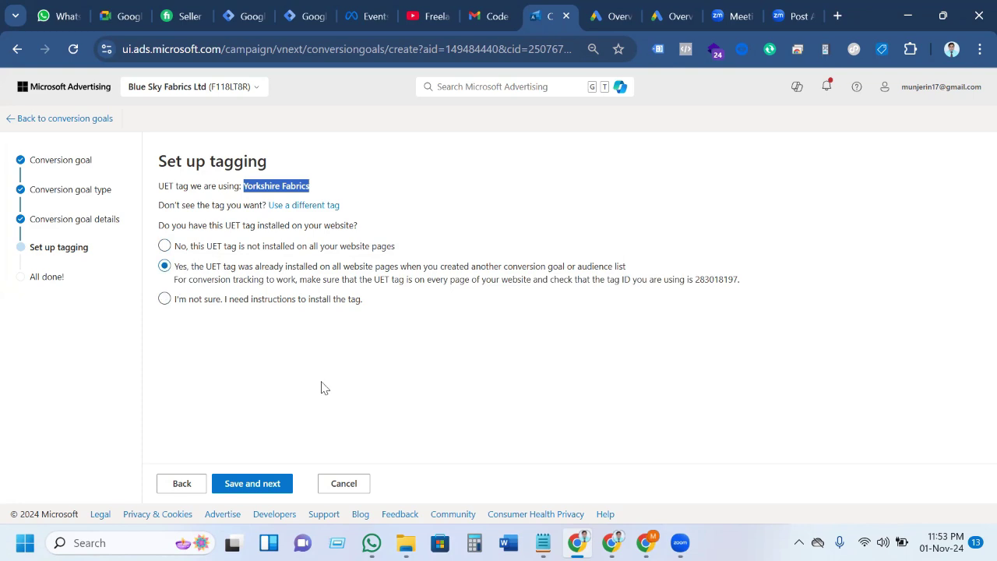
pyautogui.click(258, 484)
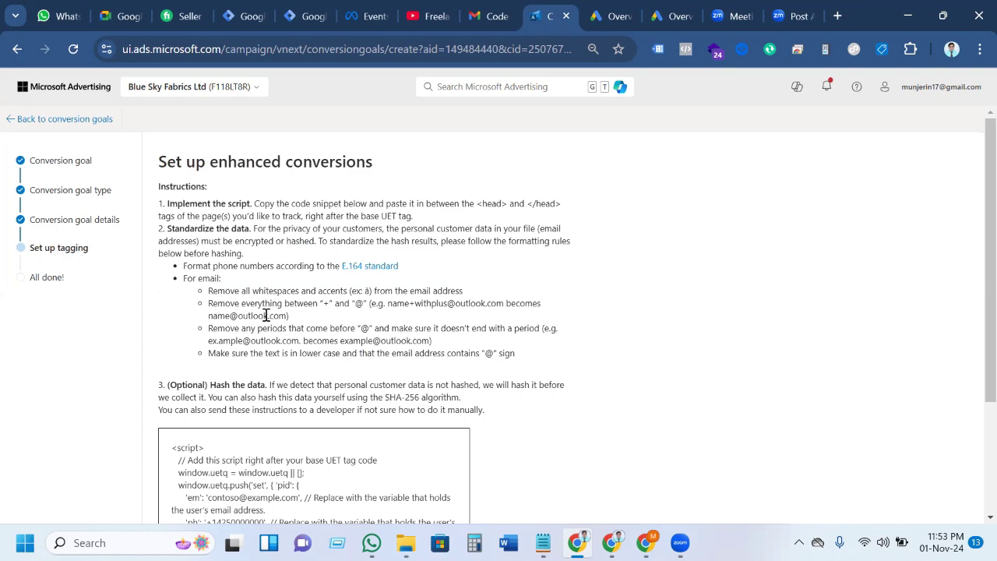
# Review the enhanced conversions instructions and script snippet, and continue to the event tag installation.
pyautogui.scroll(-3, 331, 327)
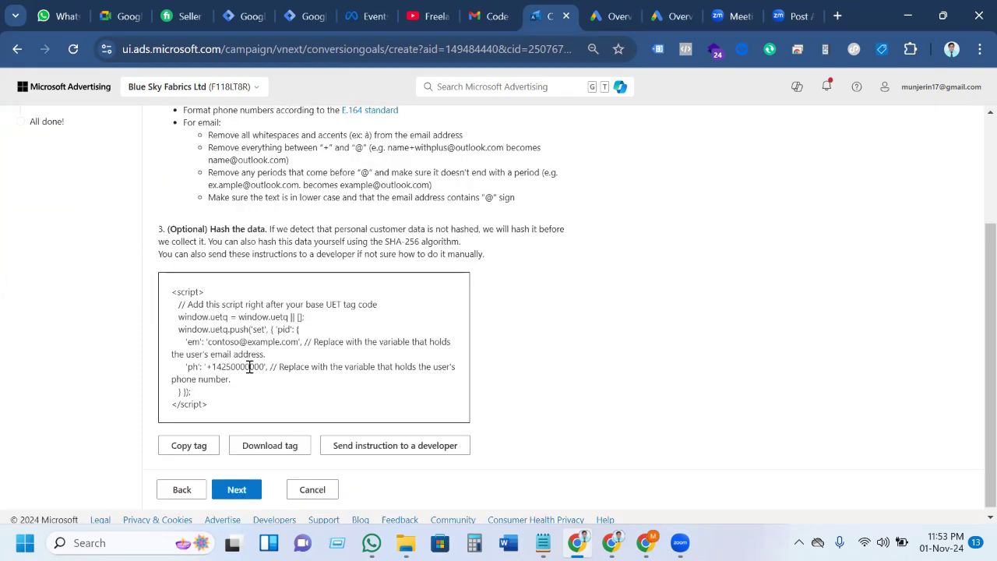
pyautogui.scroll(4, 249, 366)
pyautogui.scroll(-4, 273, 452)
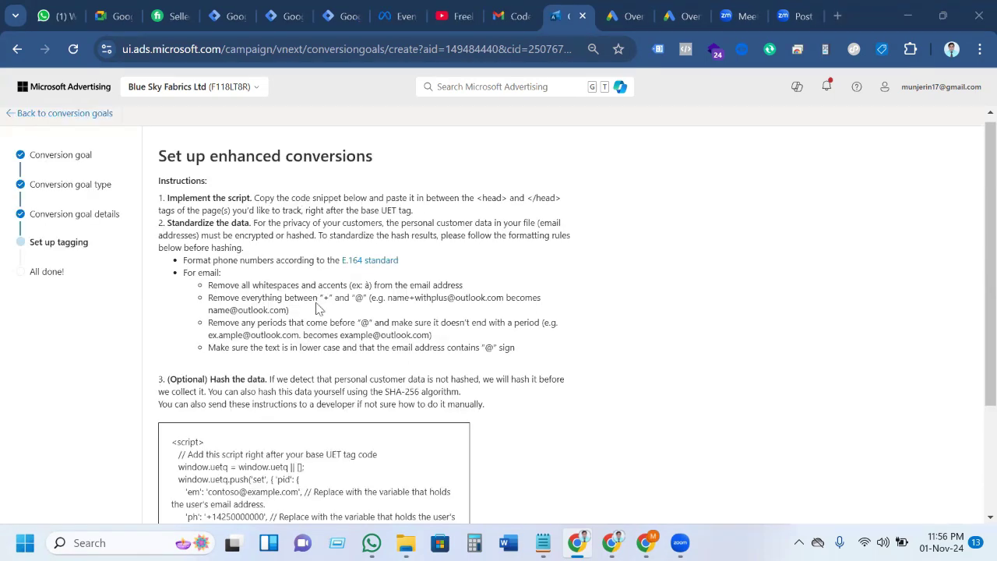
pyautogui.scroll(-4, 318, 304)
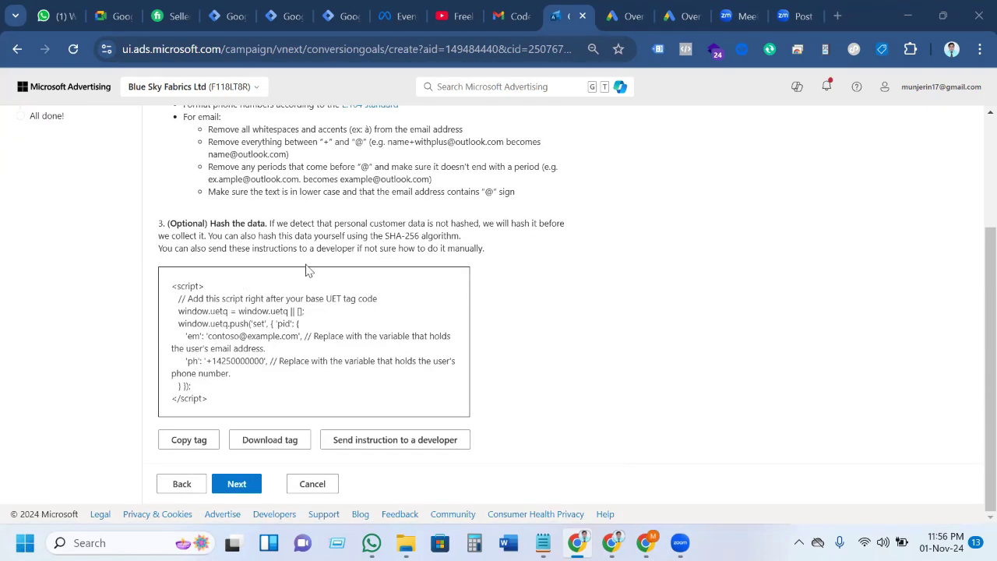
pyautogui.scroll(3, 288, 323)
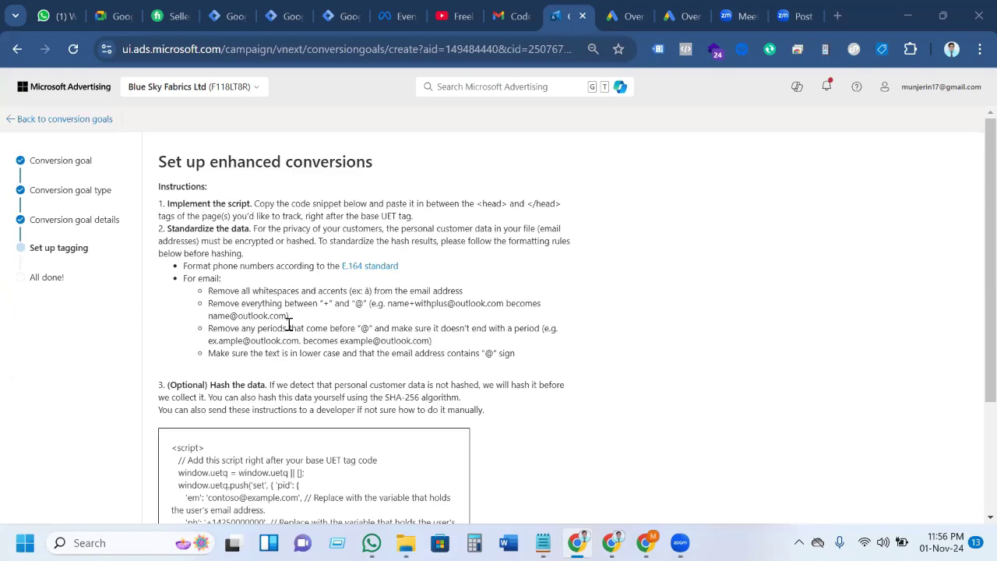
pyautogui.scroll(-3, 289, 323)
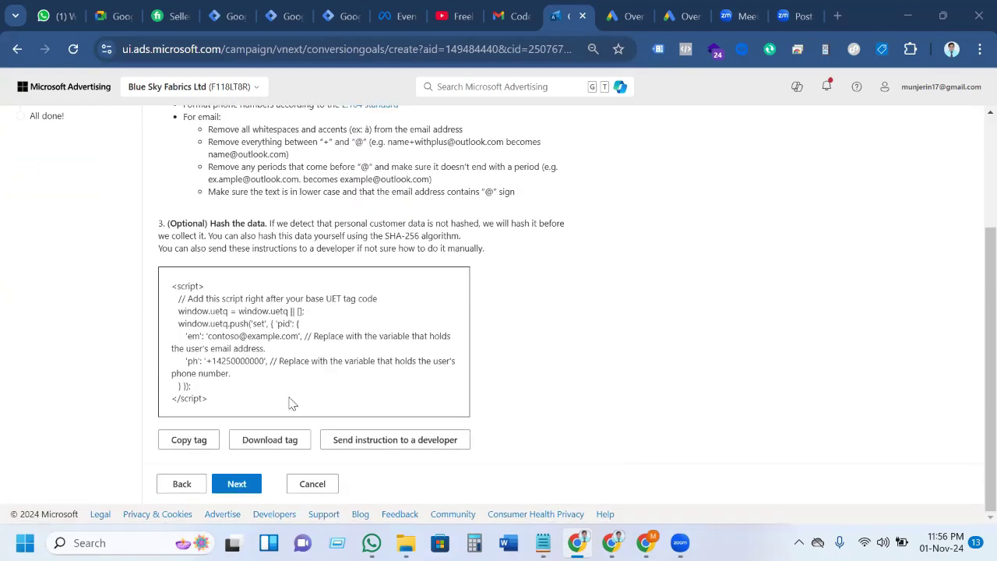
pyautogui.click(237, 484)
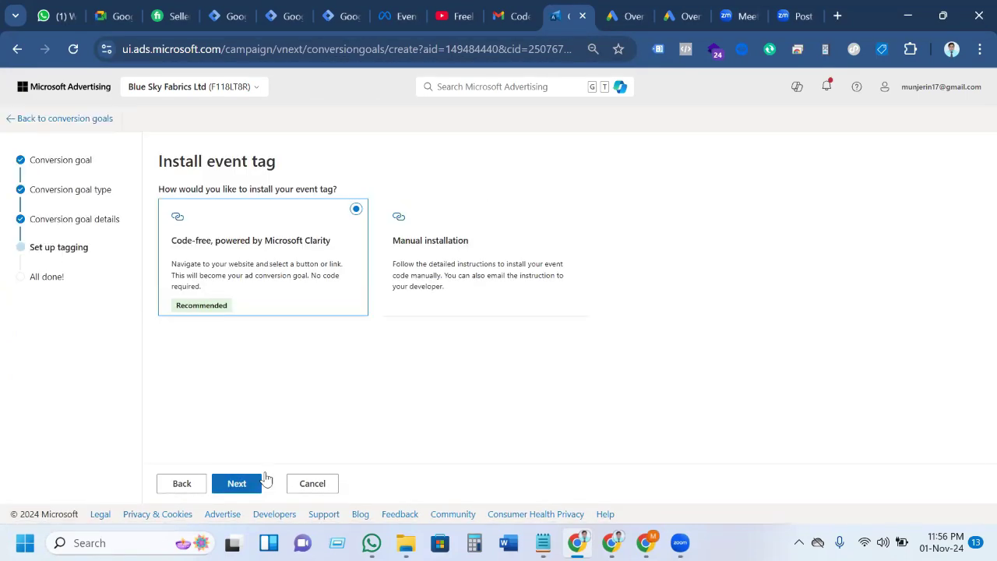
# Choose manual installation for the event tag and continue to its custom event parameters.
pyautogui.click(449, 258)
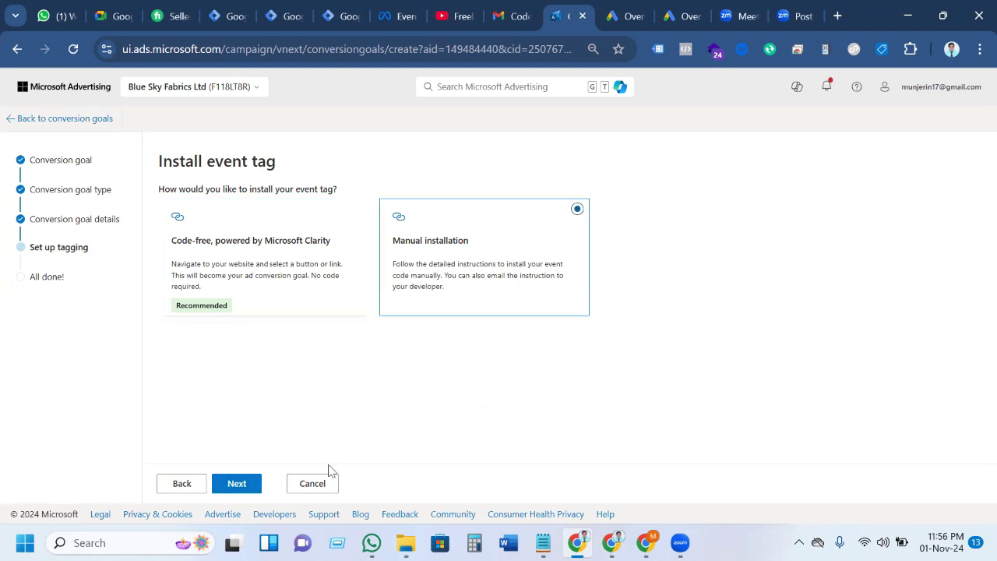
pyautogui.click(238, 486)
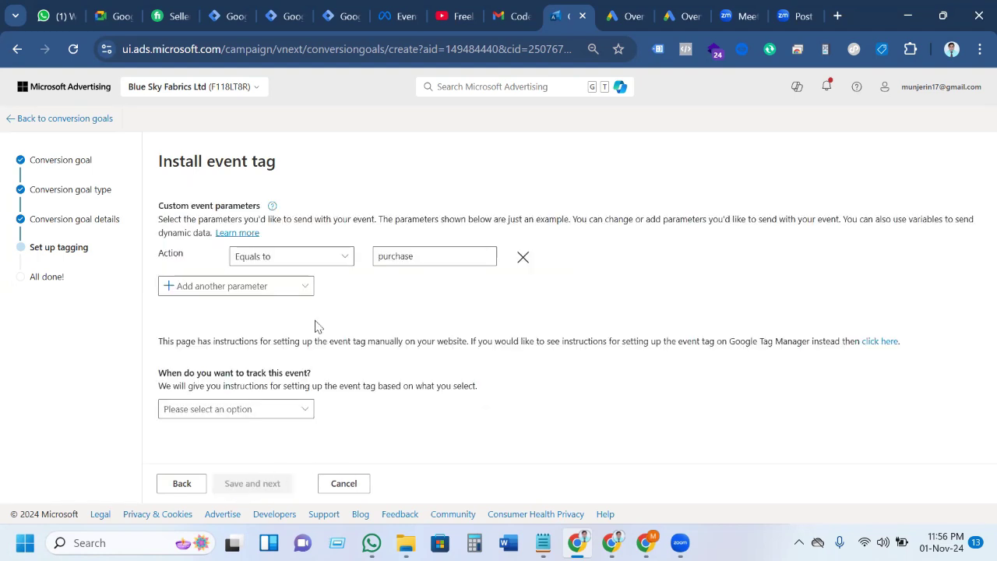
pyautogui.click(344, 260)
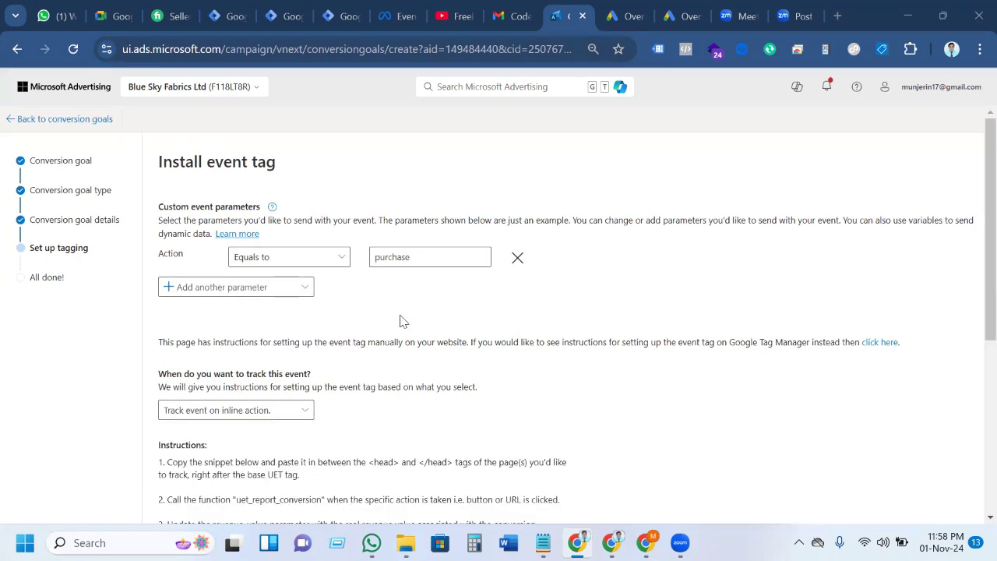
# Choose "Track event on page load" for the purchase event, save the event tag, and finish the conversion goal.
pyautogui.scroll(-2, 374, 351)
pyautogui.click(250, 257)
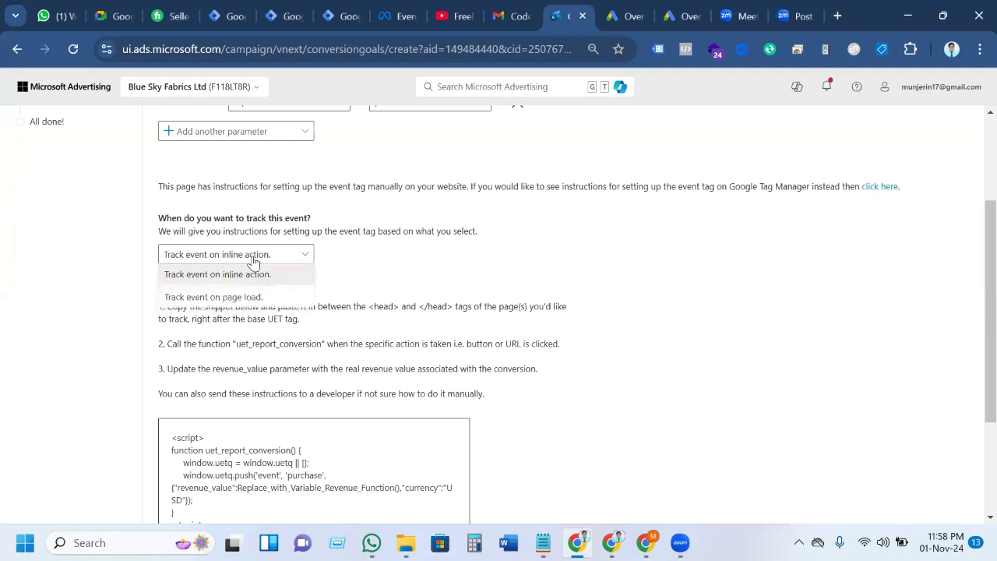
pyautogui.click(240, 299)
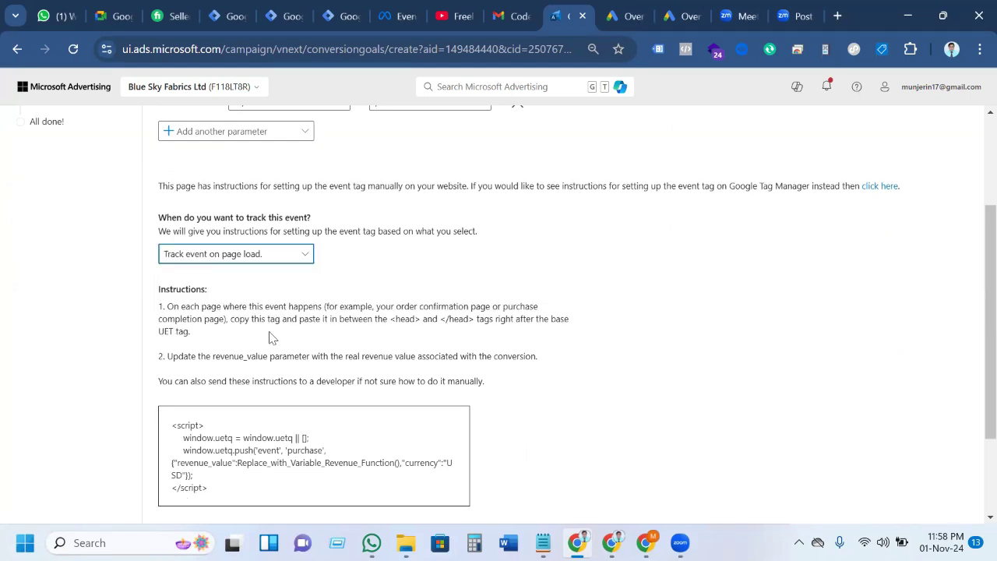
pyautogui.scroll(-2, 271, 336)
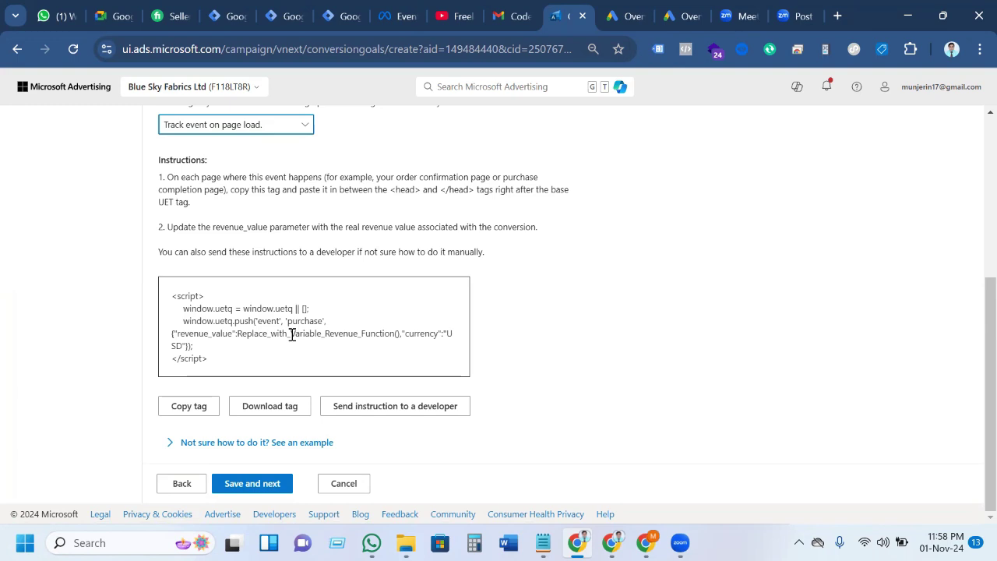
pyautogui.click(240, 483)
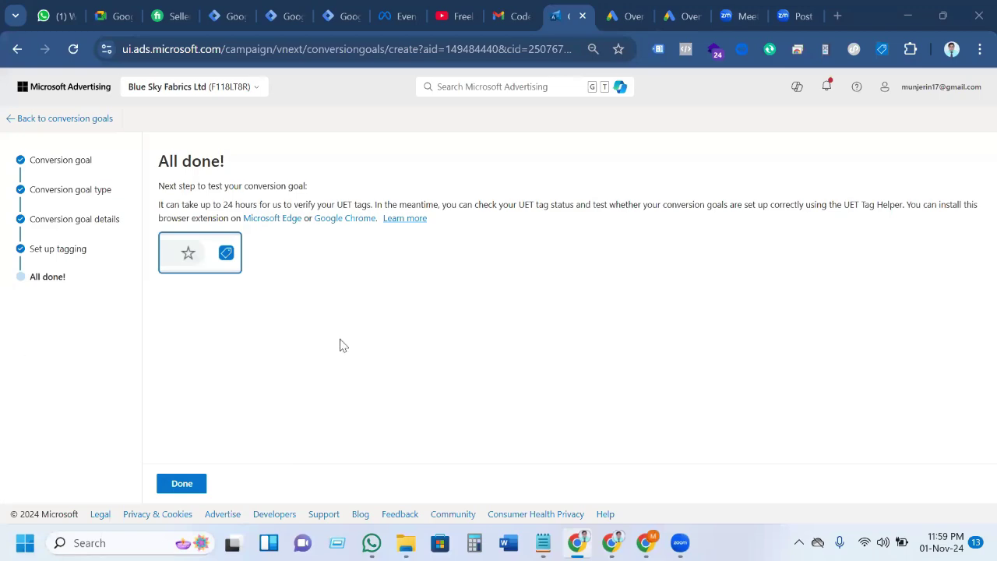
pyautogui.click(181, 483)
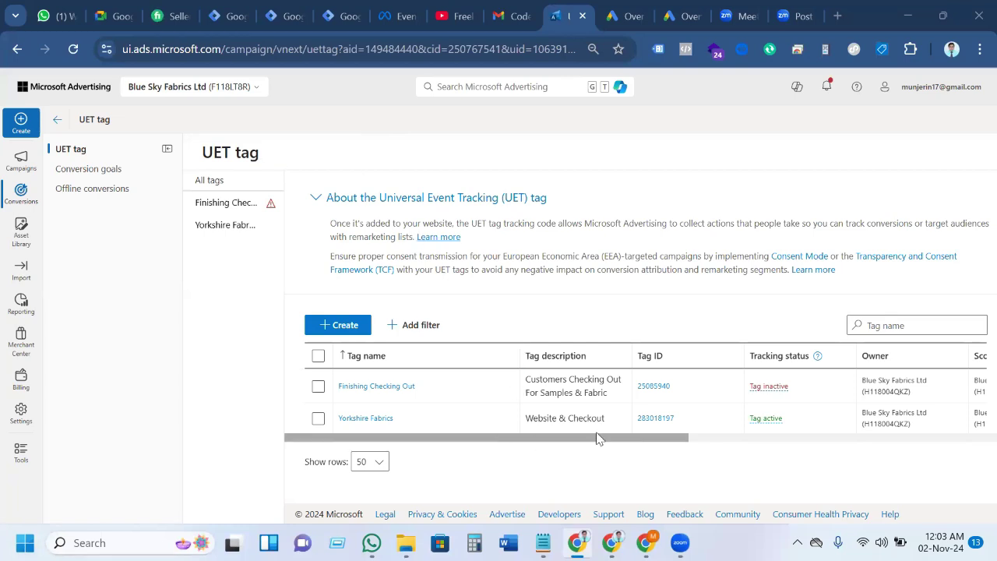
# Start another UET tag despite the existing ones, with the name "Test" and the description "testing".
pyautogui.moveTo(648, 441); pyautogui.dragTo(379, 436)
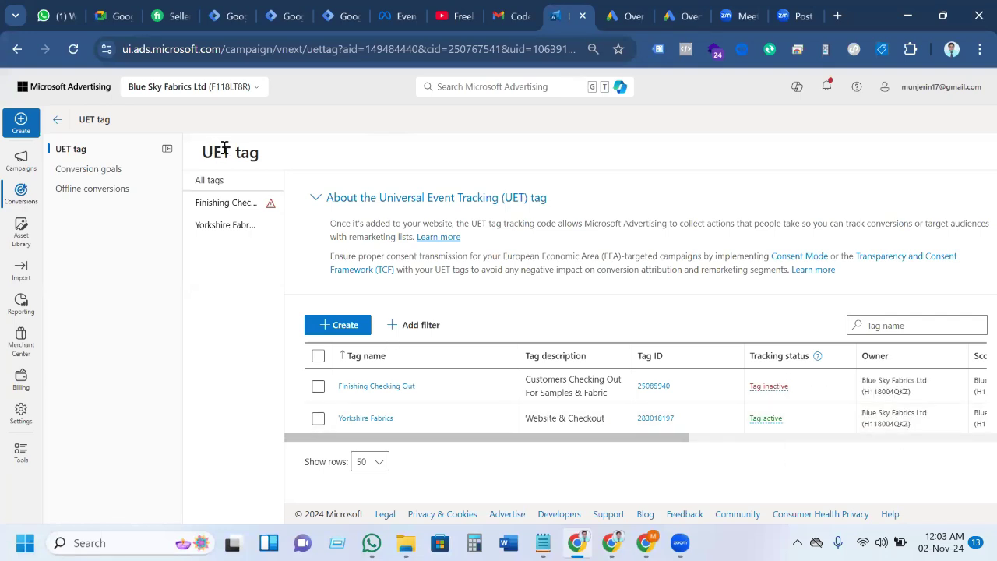
pyautogui.moveTo(460, 438); pyautogui.dragTo(397, 462)
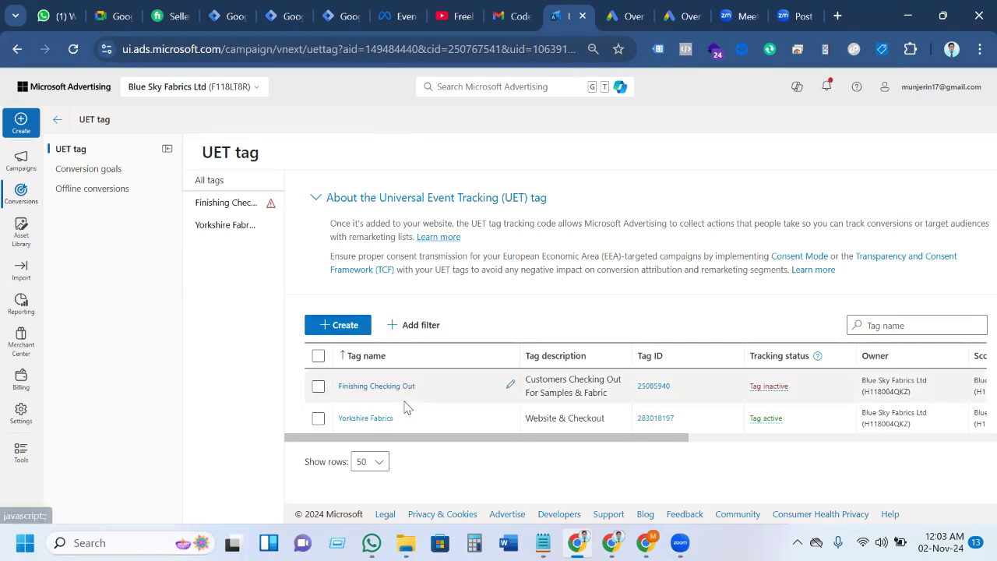
pyautogui.click(345, 325)
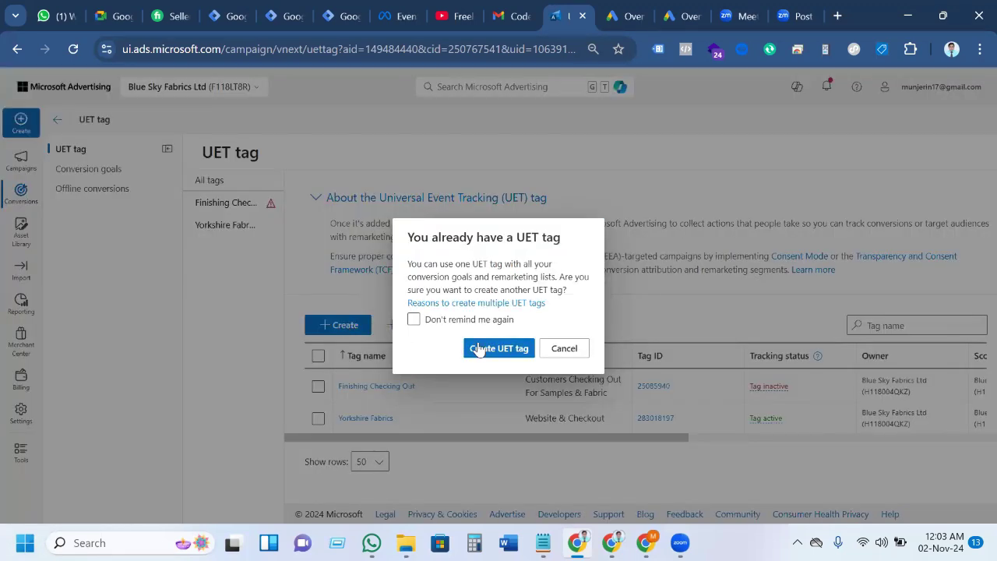
pyautogui.click(491, 352)
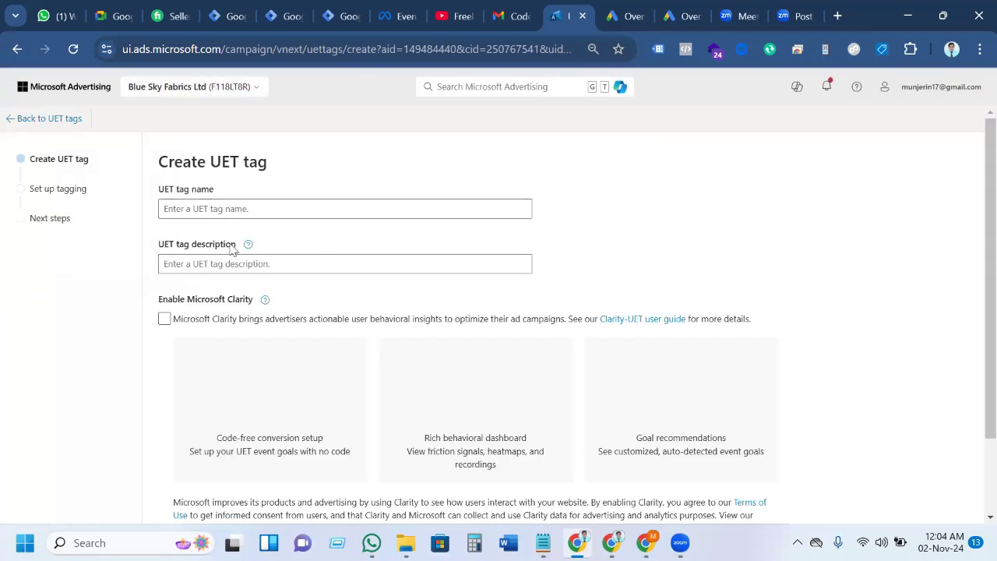
pyautogui.click(265, 209)
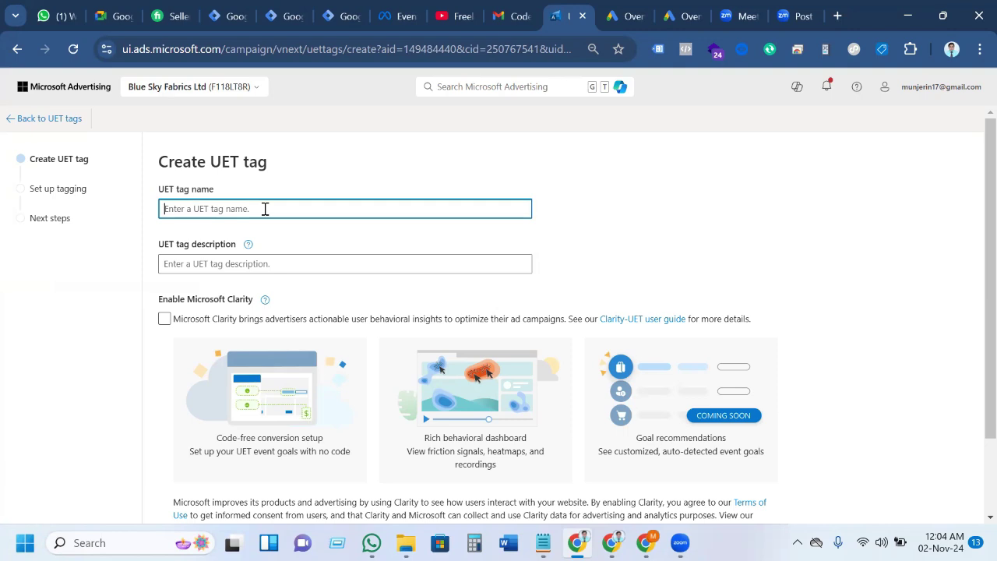
pyautogui.write('Test')
pyautogui.click(234, 265)
pyautogui.write('testing')
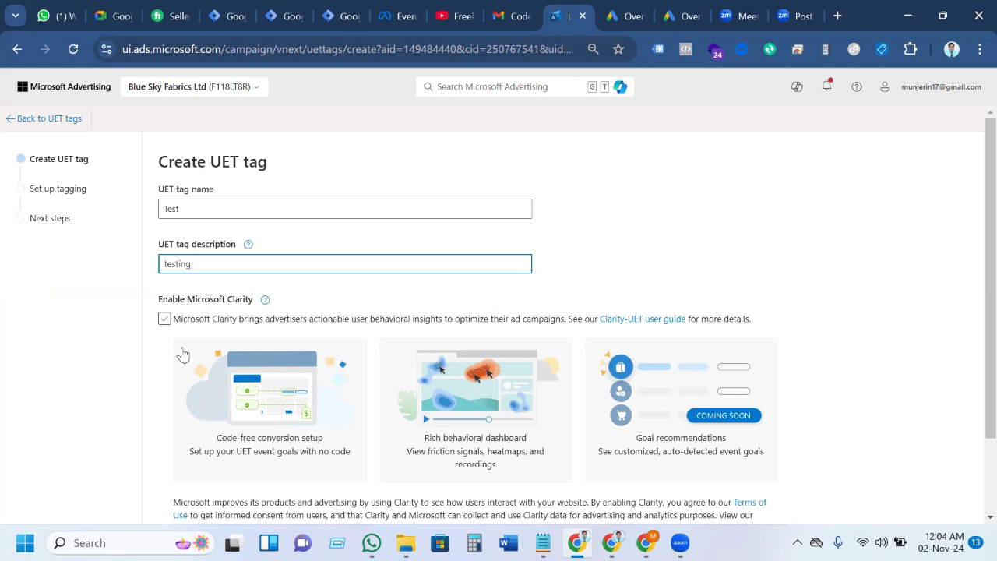
# Review the Microsoft Clarity option, save the new UET tag without enabling it, and continue to the tagging setup.
pyautogui.scroll(-1, 182, 353)
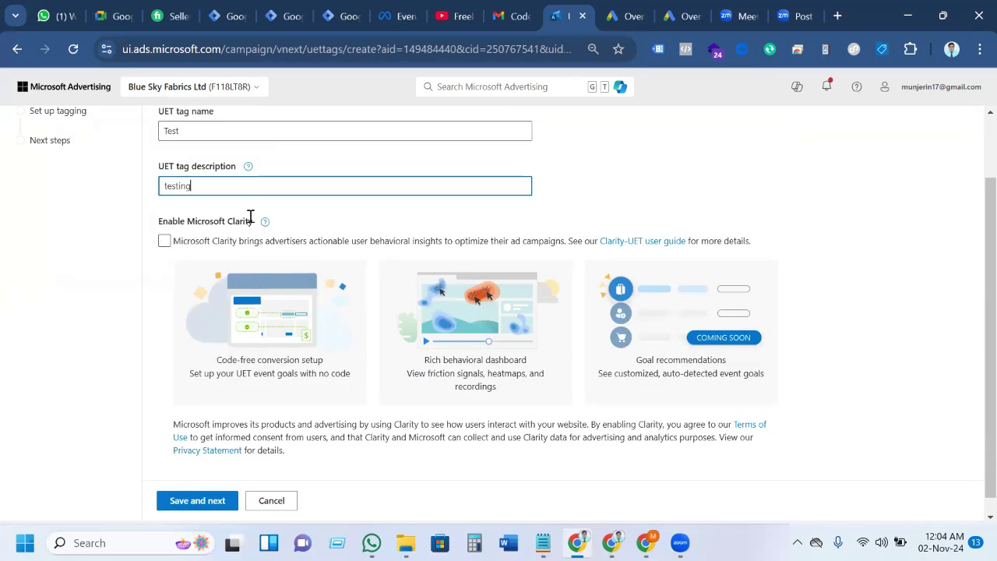
pyautogui.click(165, 241)
pyautogui.click(165, 240)
pyautogui.scroll(-1, 286, 378)
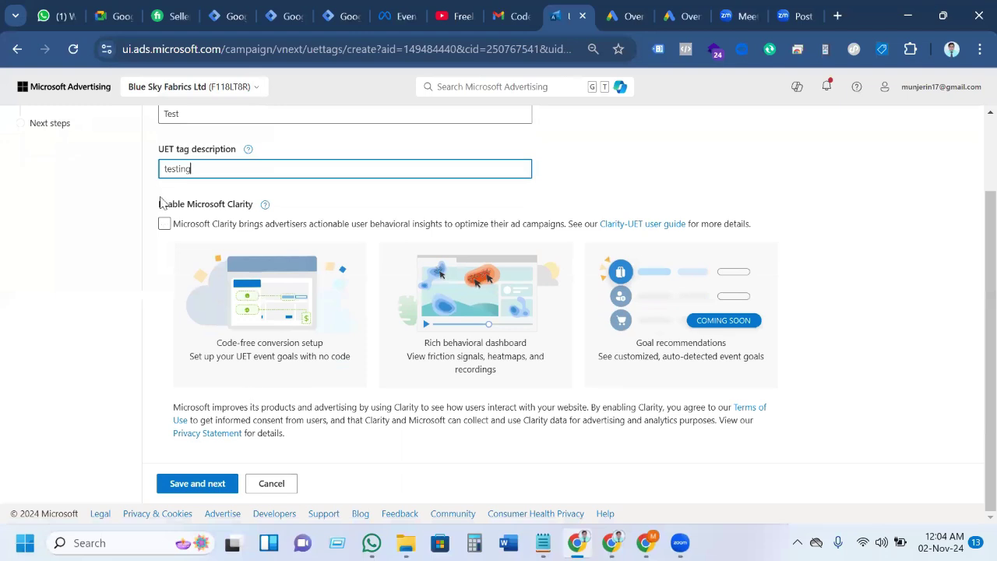
pyautogui.click(164, 224)
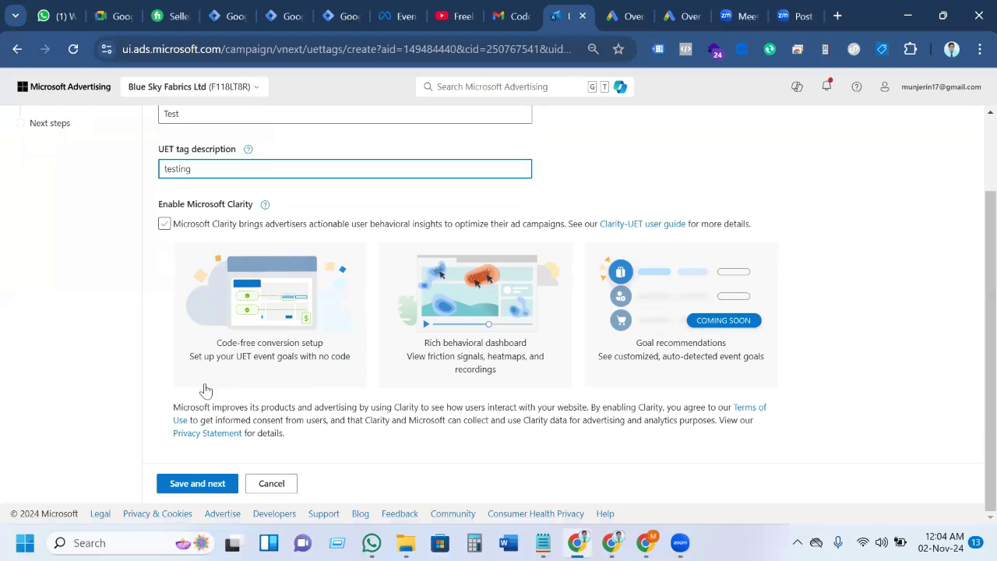
pyautogui.click(195, 486)
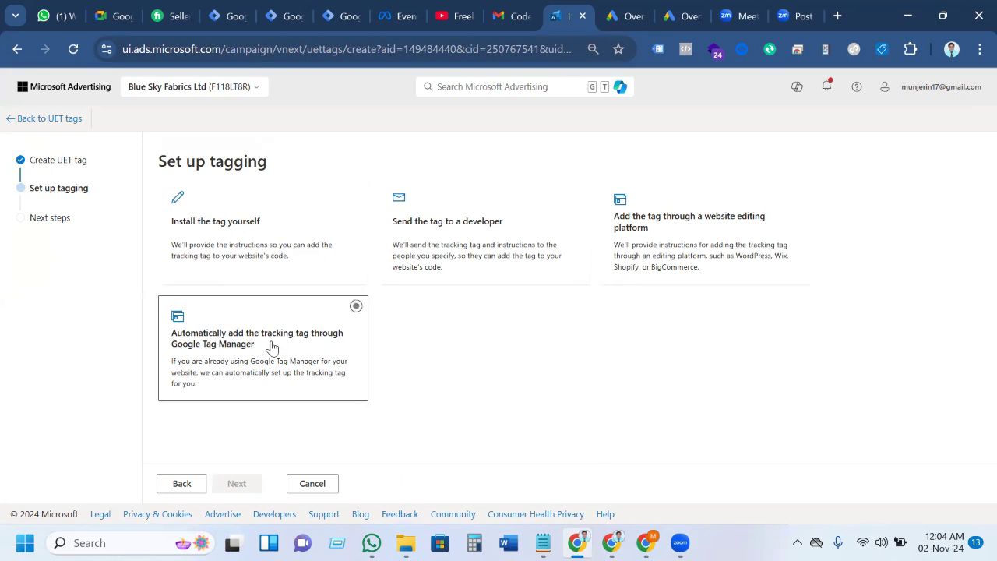
# Try to add the tracking tag automatically through Google Tag Manager.
pyautogui.click(220, 357)
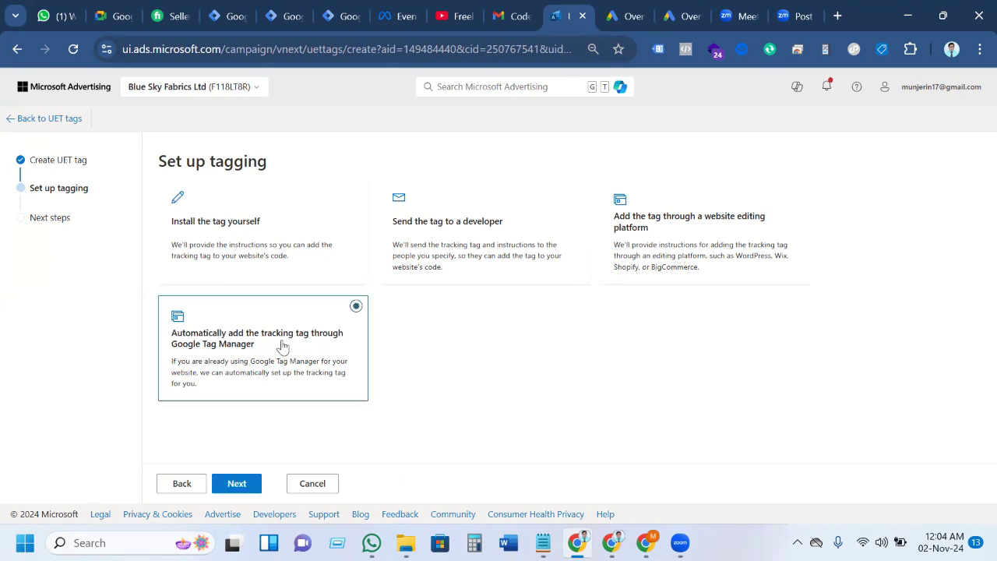
pyautogui.click(237, 482)
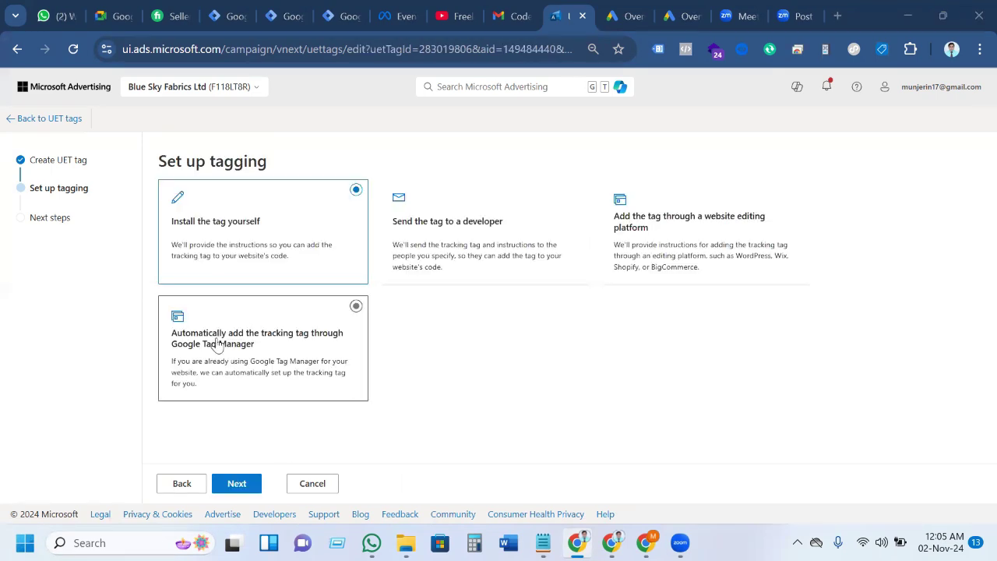
pyautogui.click(254, 357)
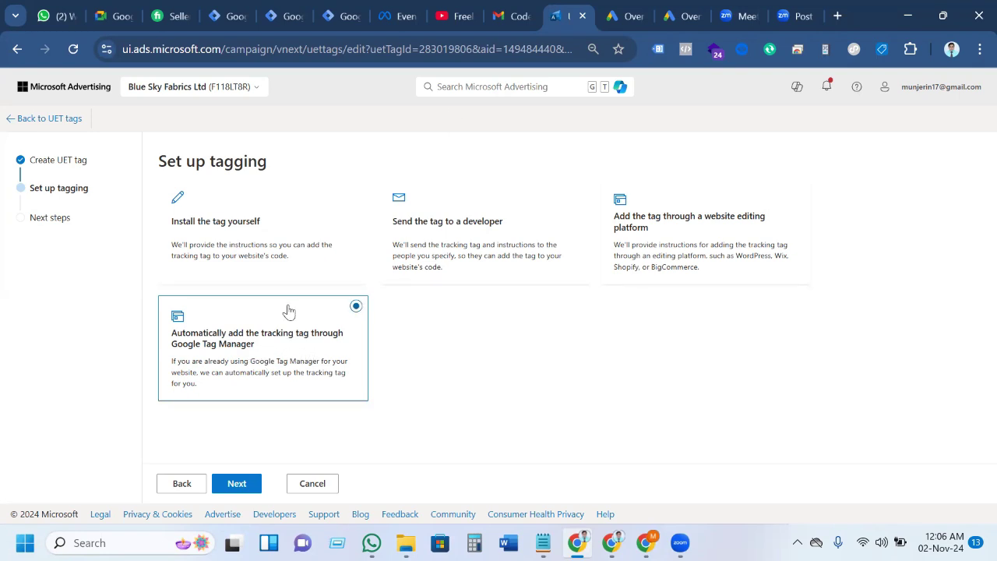
# Choose "Install the tag yourself" and open the manual tag instructions.
pyautogui.click(257, 243)
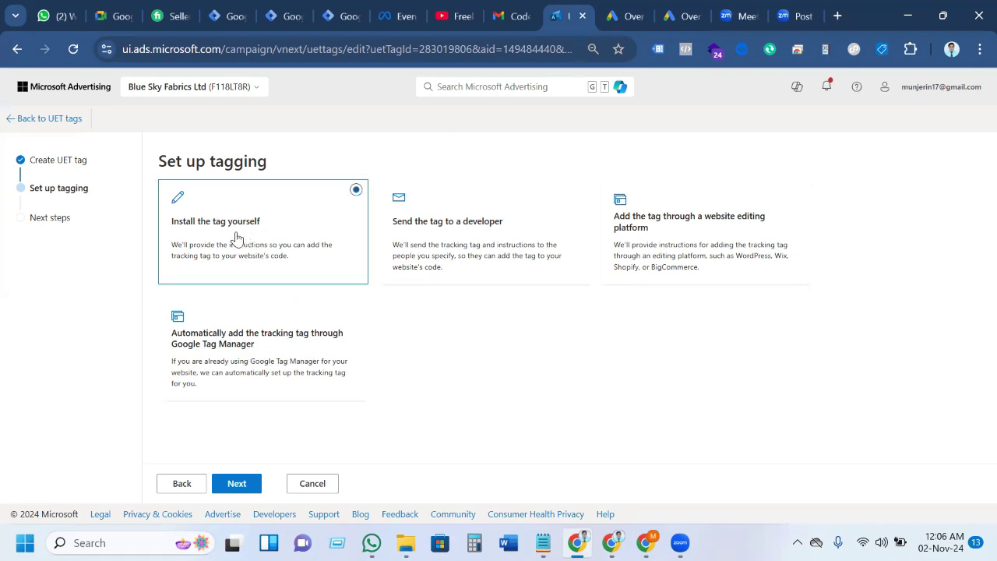
pyautogui.click(248, 487)
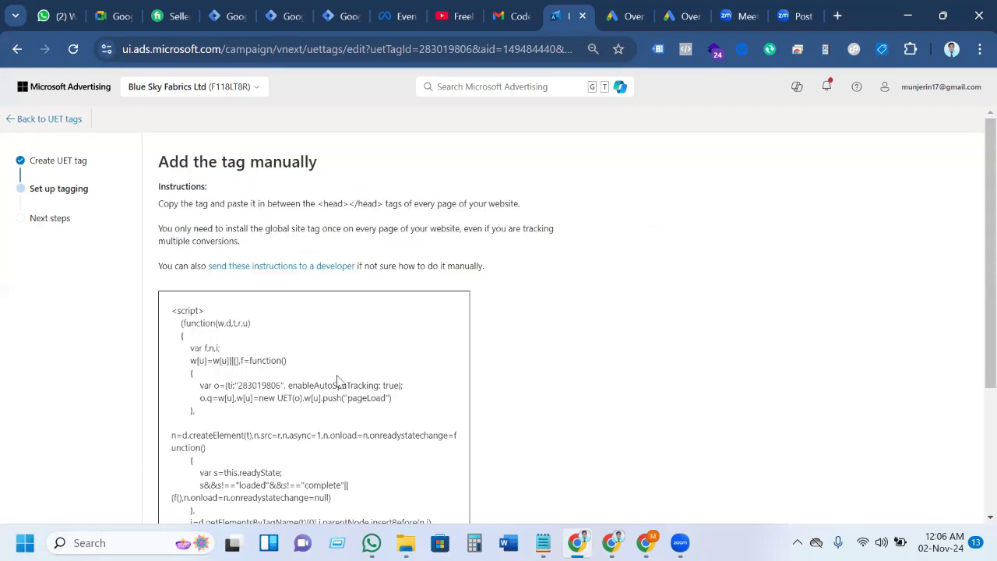
# Copy the tag ID 283019806 from the manual tag script into the Notepad notes, then put the notes away.
pyautogui.scroll(-2, 324, 387)
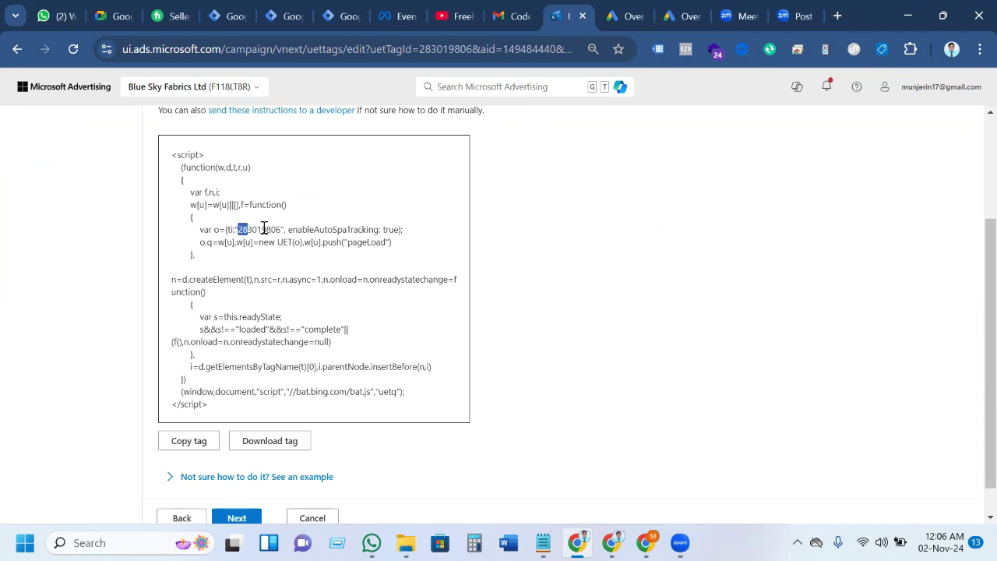
pyautogui.moveTo(264, 229); pyautogui.dragTo(279, 227)
pyautogui.hotkey('alt', 'Tab')
pyautogui.write('283019806')
pyautogui.moveTo(329, 316); pyautogui.dragTo(233, 321)
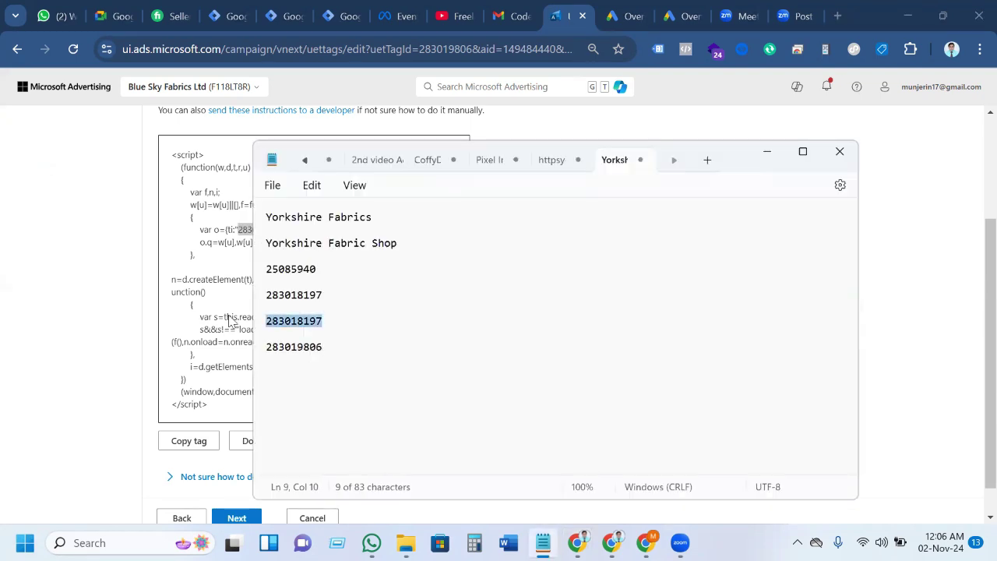
pyautogui.click(766, 151)
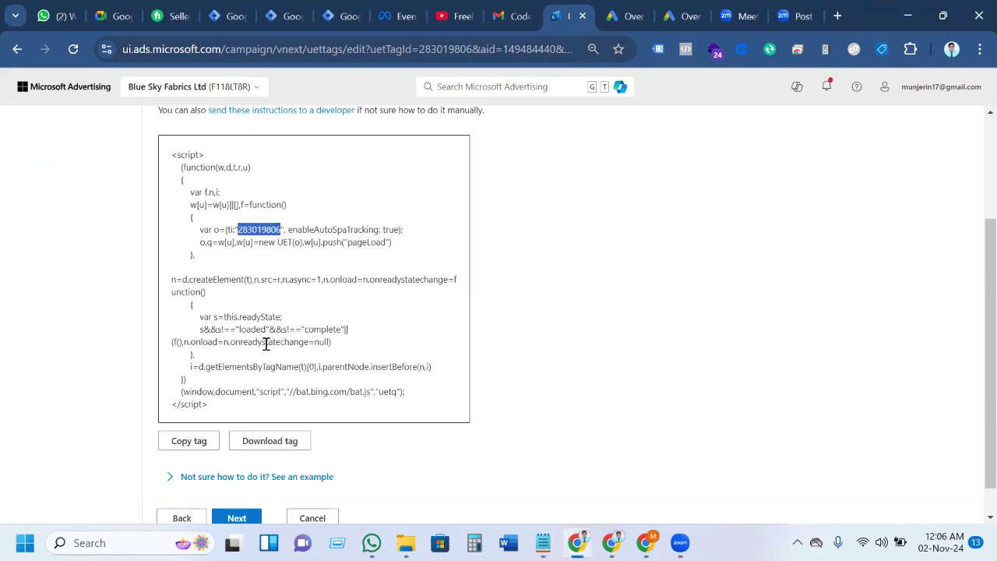
# Review the remaining manual tag instructions and return to the list of UET tags.
pyautogui.scroll(-1, 266, 343)
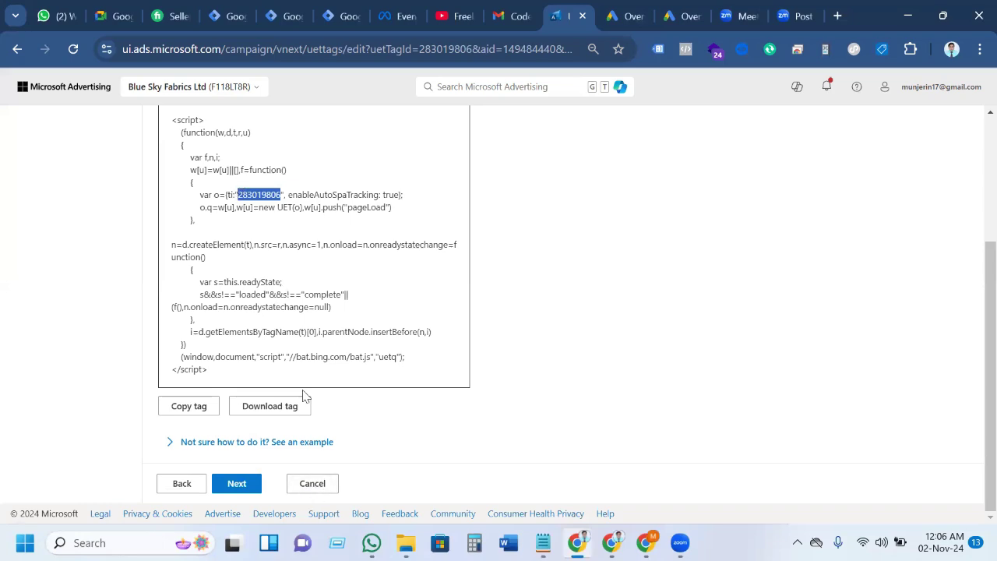
pyautogui.scroll(1, 271, 443)
pyautogui.scroll(3, 272, 436)
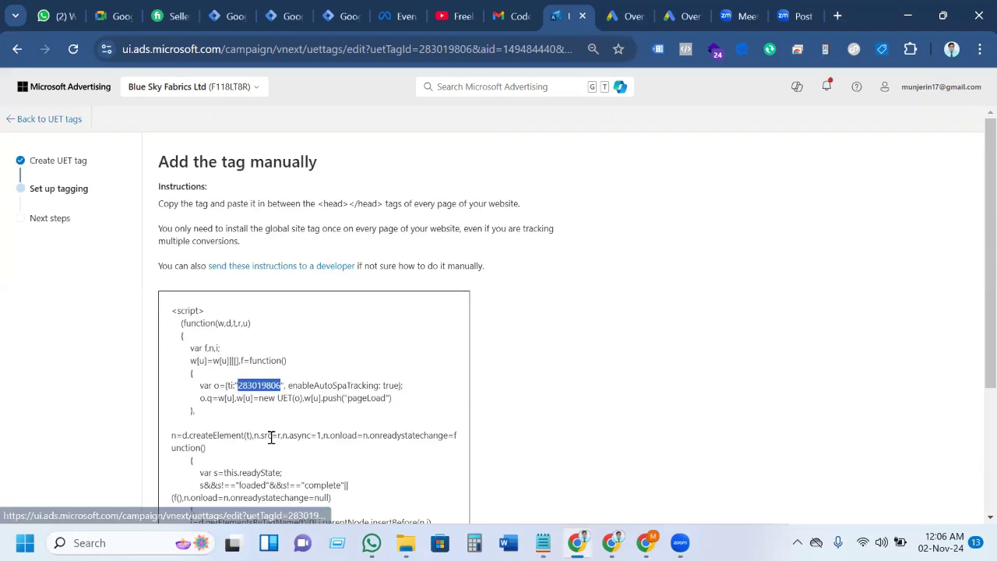
pyautogui.scroll(-3, 315, 491)
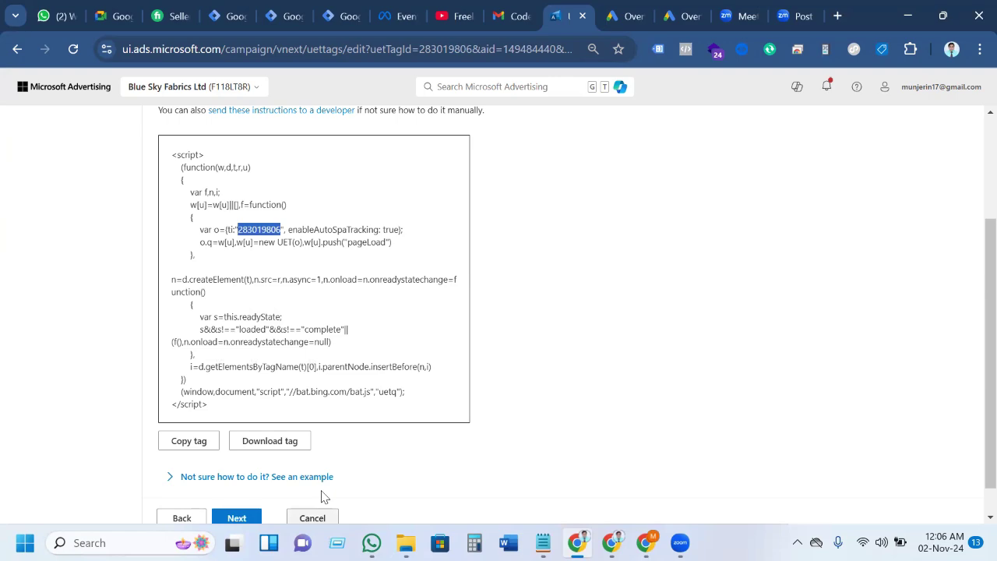
pyautogui.scroll(-1, 257, 502)
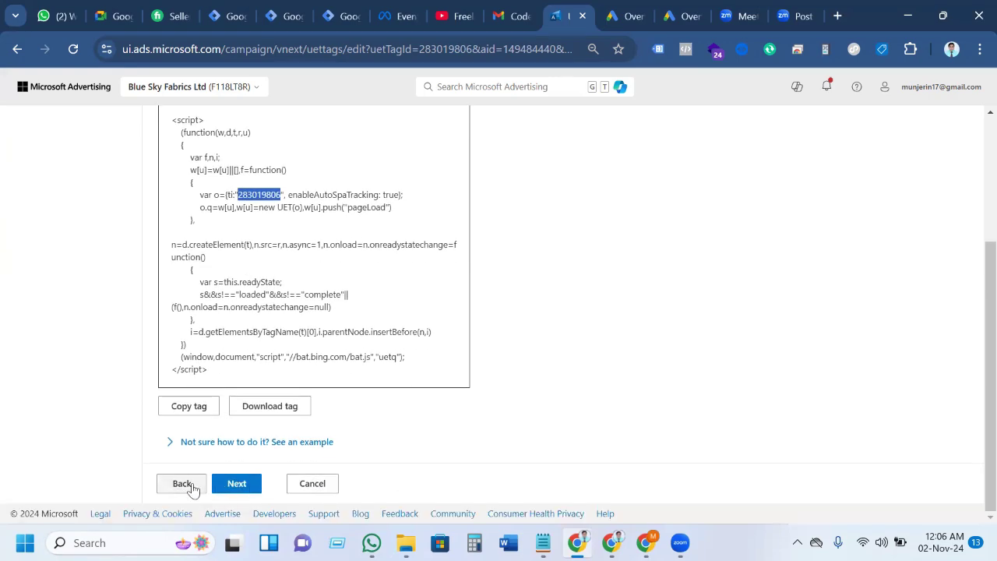
pyautogui.scroll(3, 187, 483)
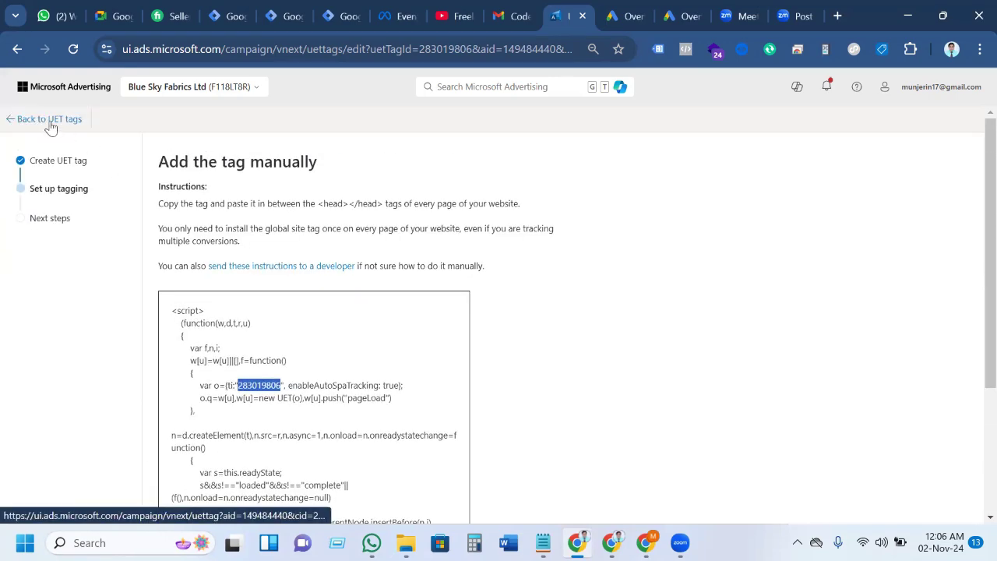
pyautogui.scroll(-2, 267, 334)
pyautogui.scroll(2, 269, 333)
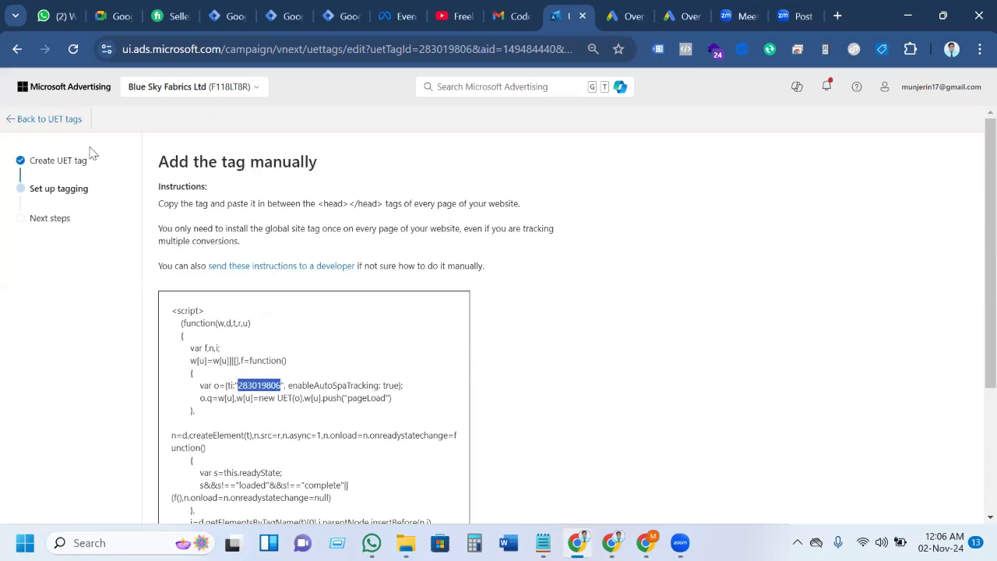
pyautogui.click(37, 122)
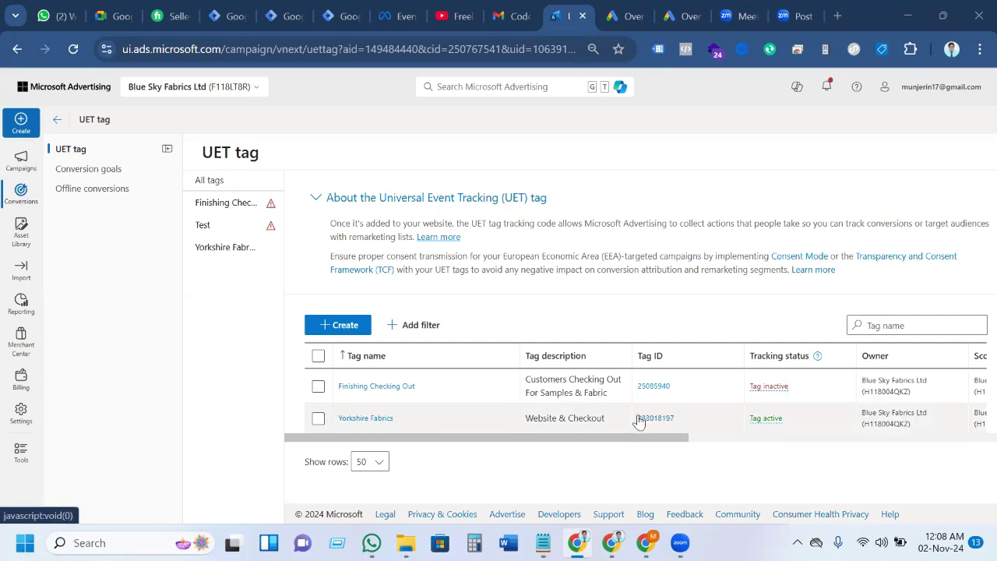
# Switch to the Google Tag Manager container and examine its existing tags and their firing triggers.
pyautogui.click(342, 11)
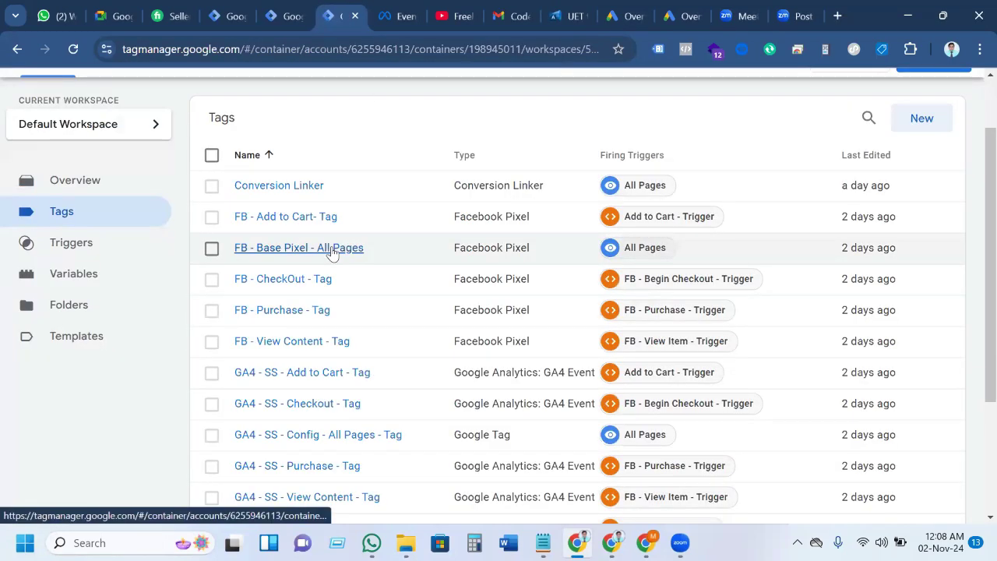
pyautogui.scroll(-2, 356, 178)
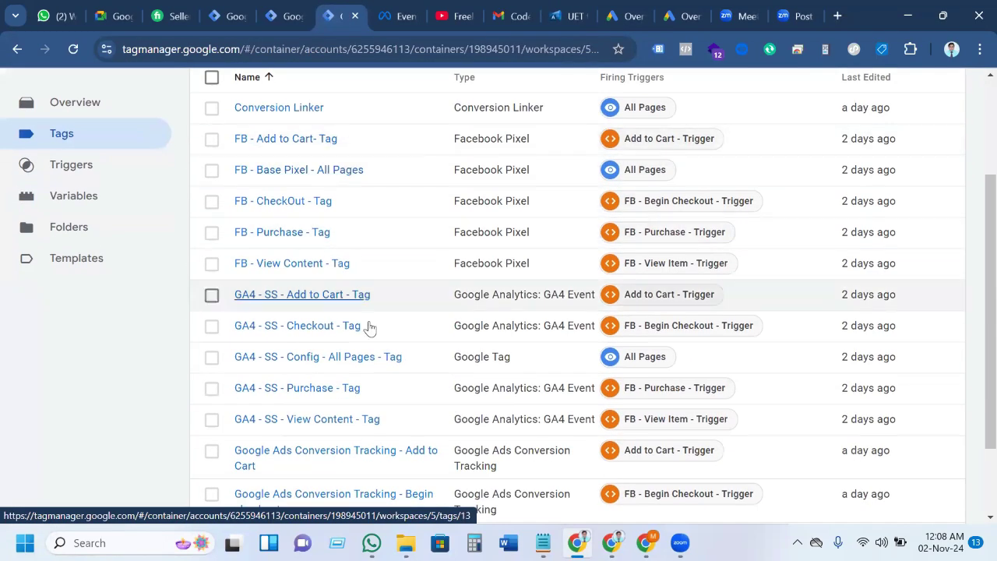
pyautogui.scroll(-2, 369, 327)
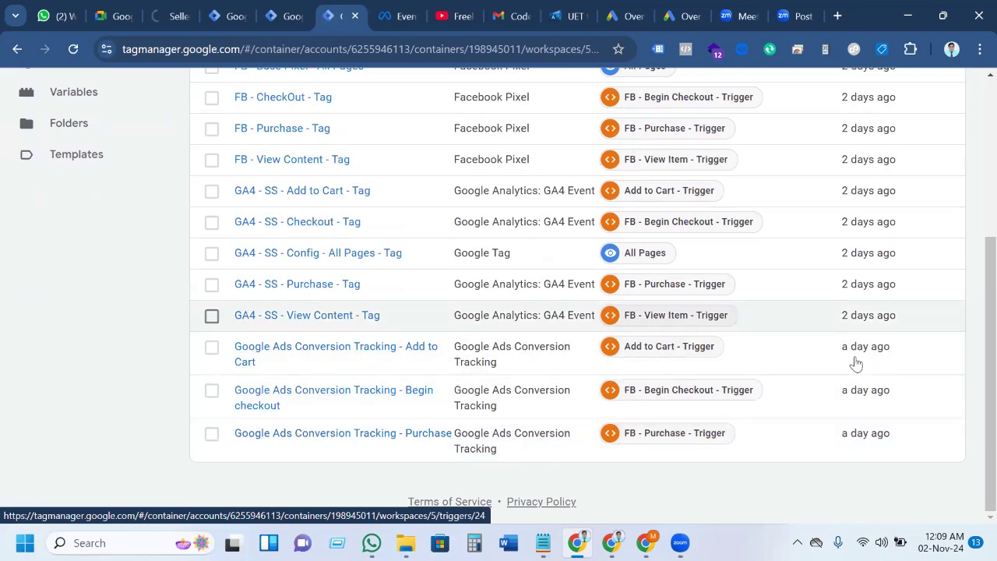
pyautogui.scroll(3, 861, 363)
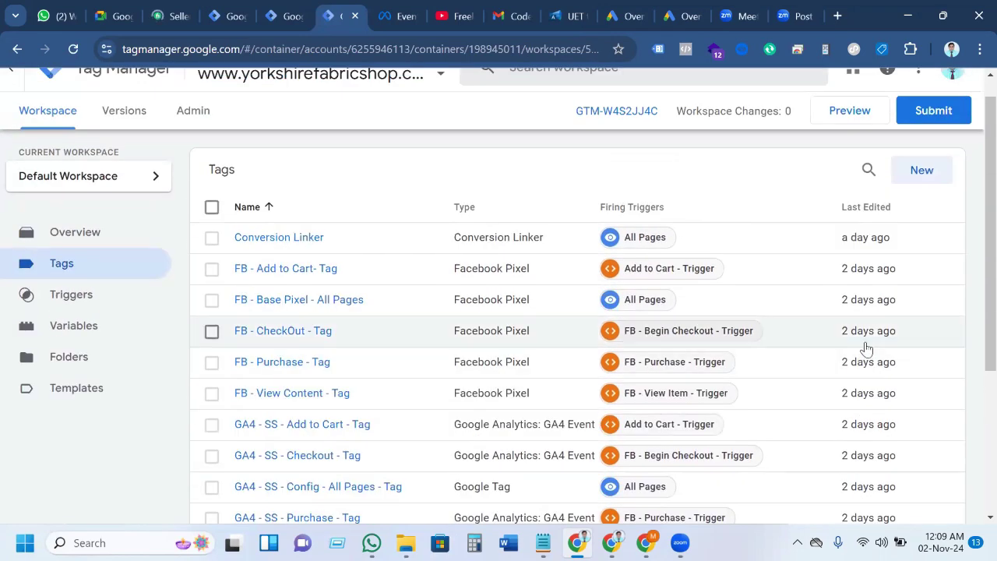
pyautogui.scroll(-3, 862, 345)
pyautogui.scroll(4, 866, 321)
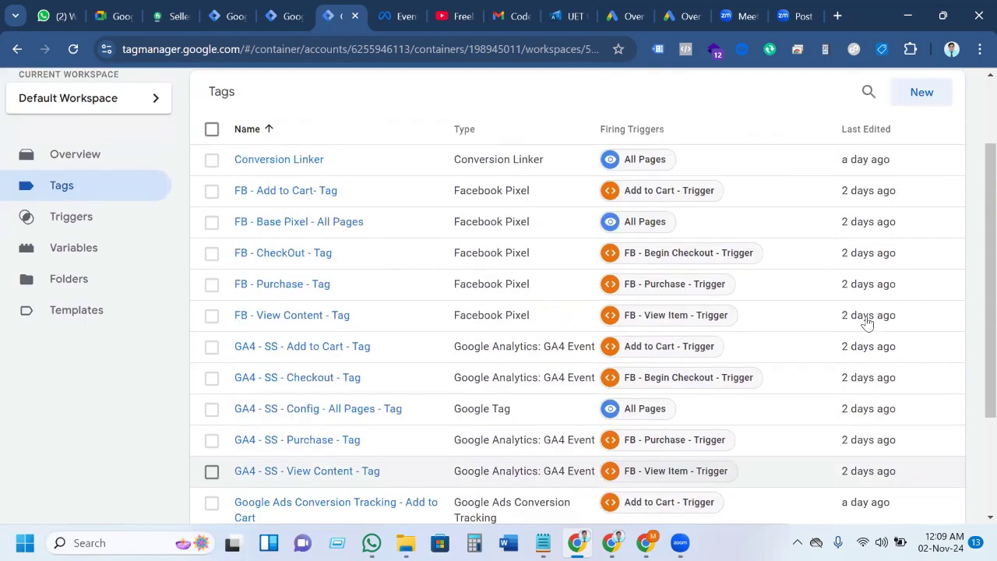
pyautogui.scroll(-3, 381, 235)
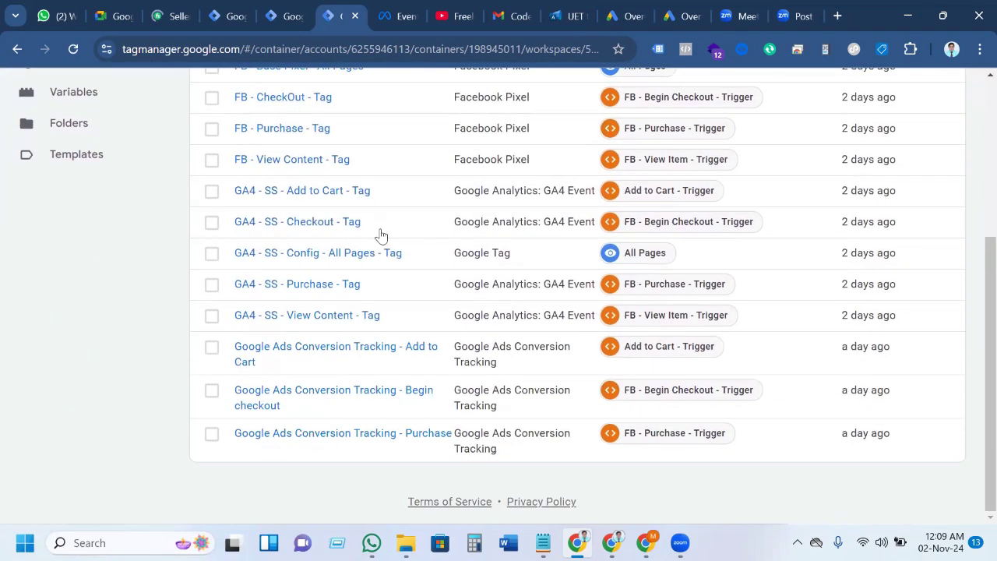
pyautogui.scroll(3, 381, 235)
pyautogui.scroll(1, 413, 235)
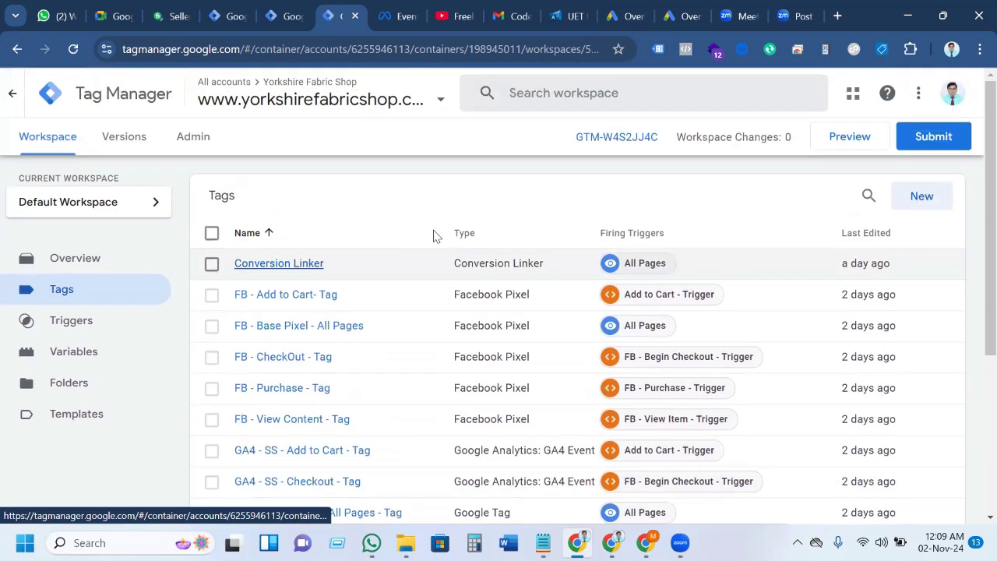
# Start a new tag in the container and browse the available tag types for Microsoft Advertising.
pyautogui.click(921, 195)
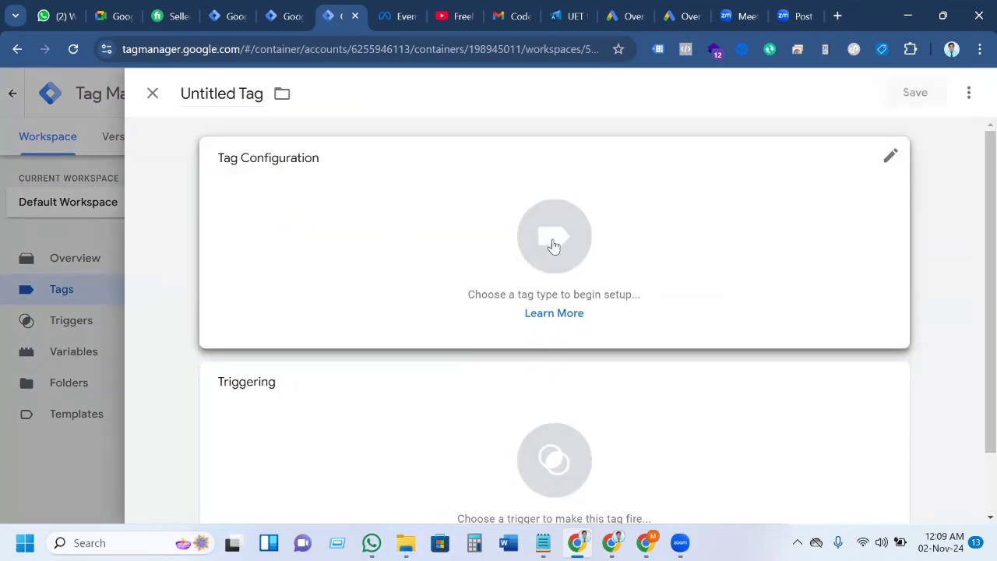
pyautogui.click(553, 246)
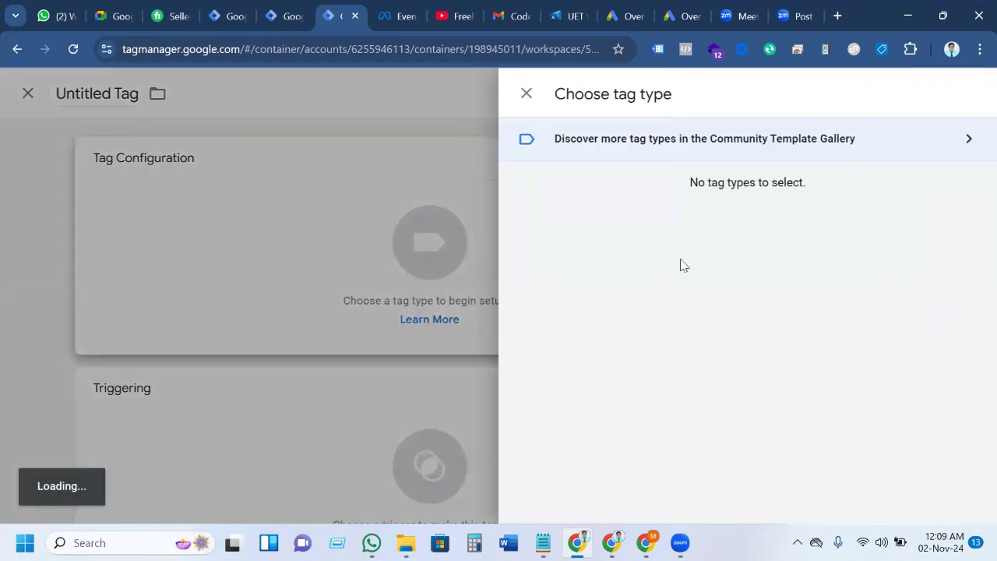
pyautogui.scroll(-3, 651, 255)
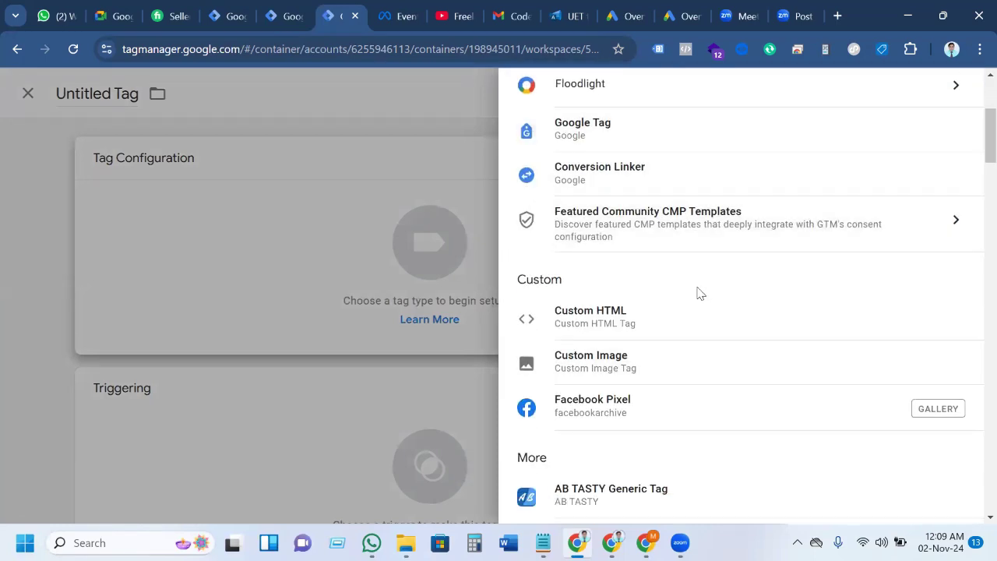
pyautogui.scroll(-8, 671, 325)
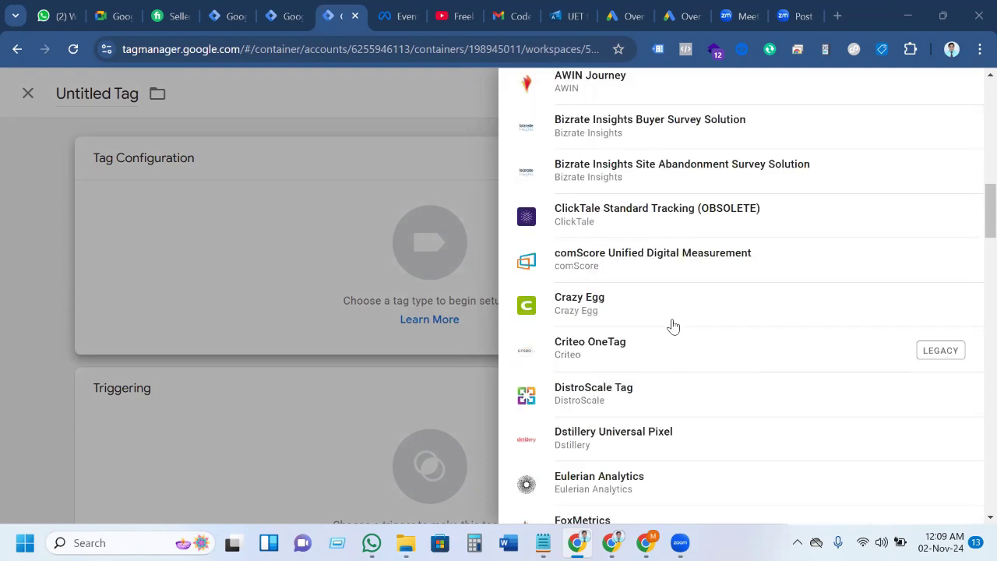
pyautogui.scroll(-7, 673, 325)
pyautogui.scroll(-5, 672, 326)
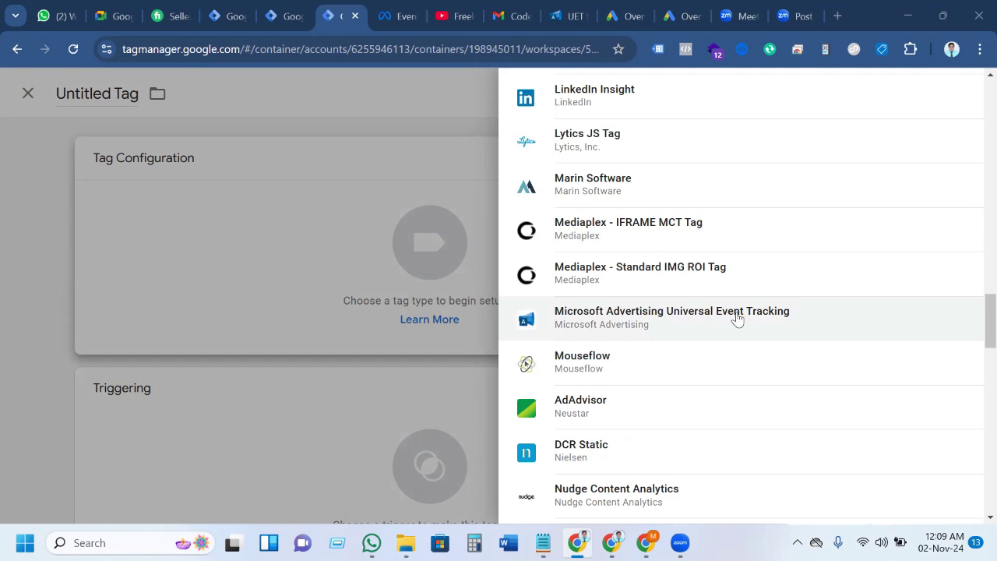
pyautogui.scroll(8, 712, 335)
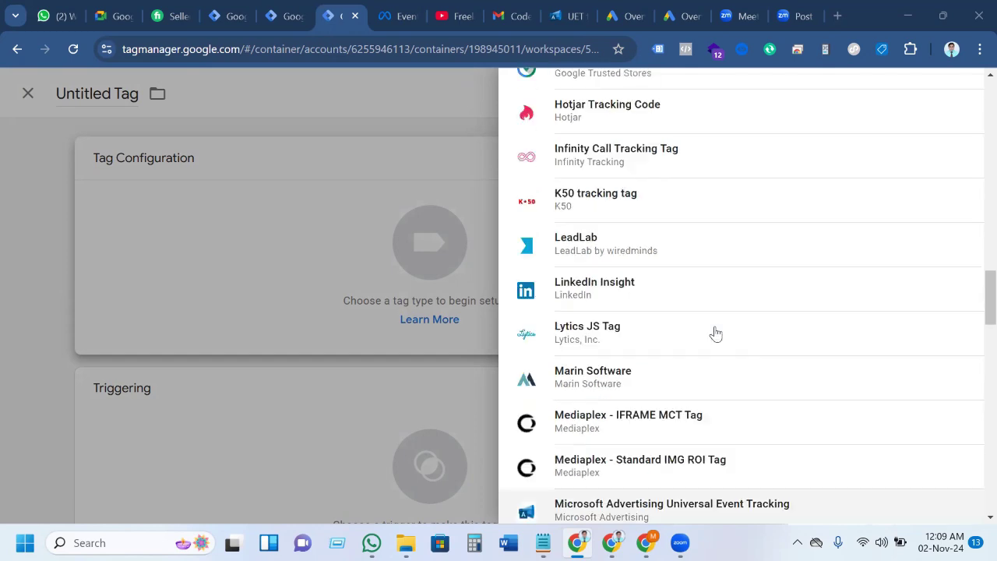
pyautogui.scroll(10, 965, 117)
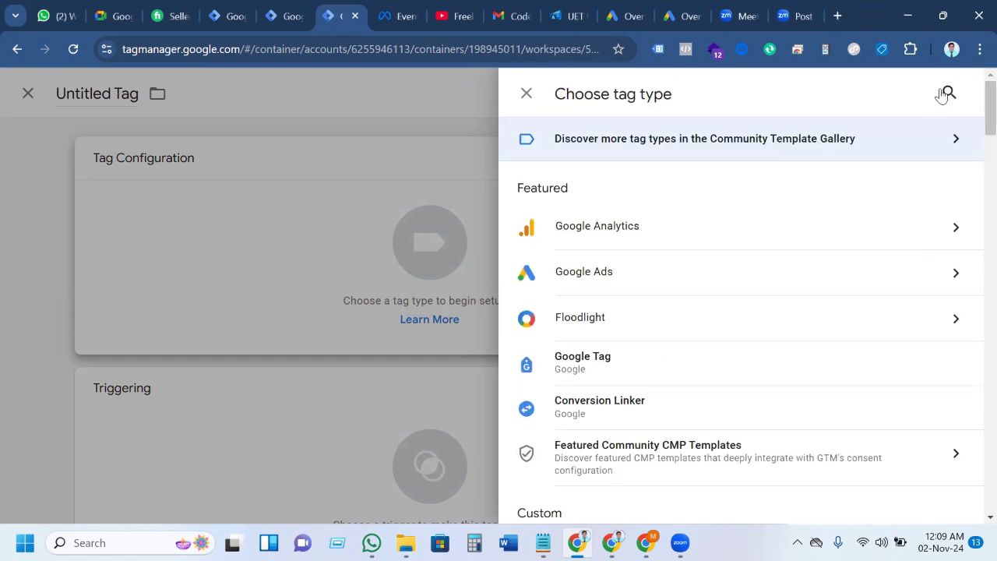
# Search the tag types for "micr" and choose Microsoft Advertising Universal Event Tracking.
pyautogui.click(947, 94)
pyautogui.write('mic')
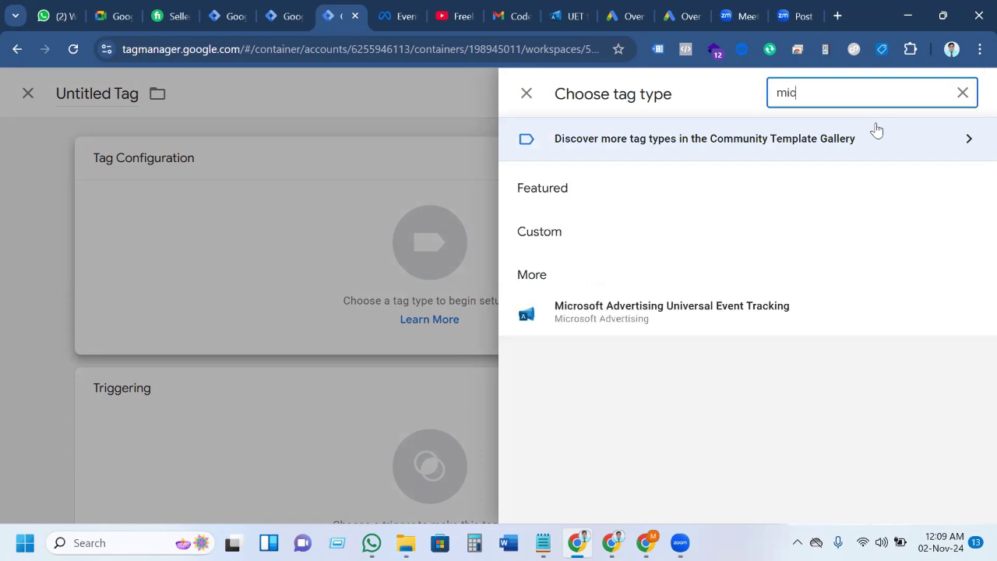
pyautogui.write('r')
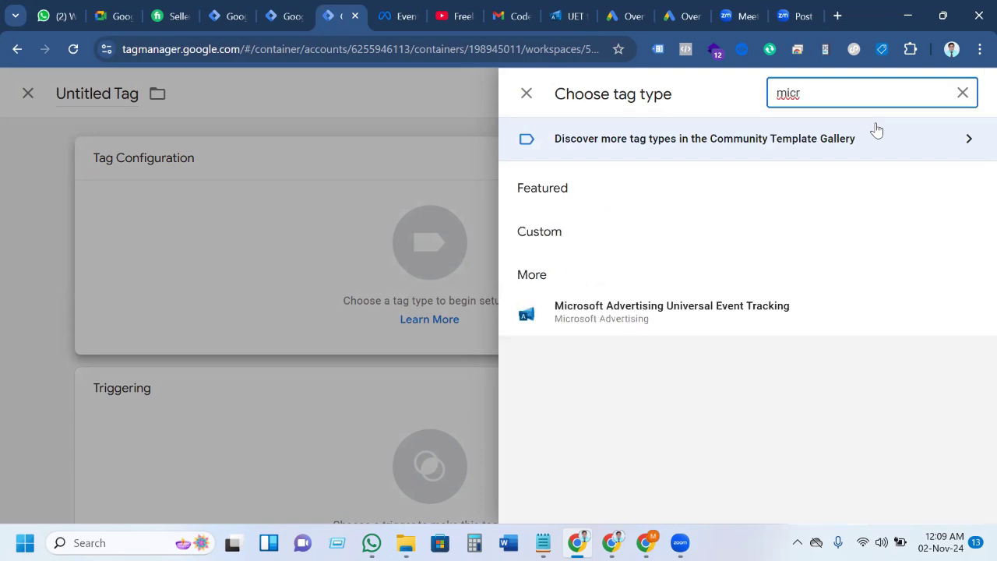
pyautogui.click(610, 318)
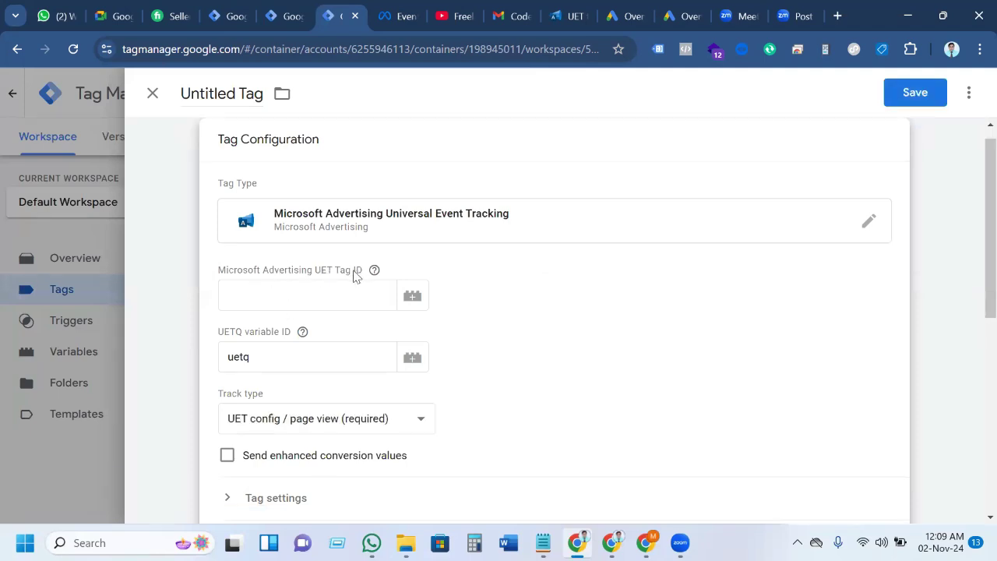
# Try to copy the Yorkshire Fabrics tag ID from the Microsoft Advertising UET tag list for the new tag.
pyautogui.click(251, 292)
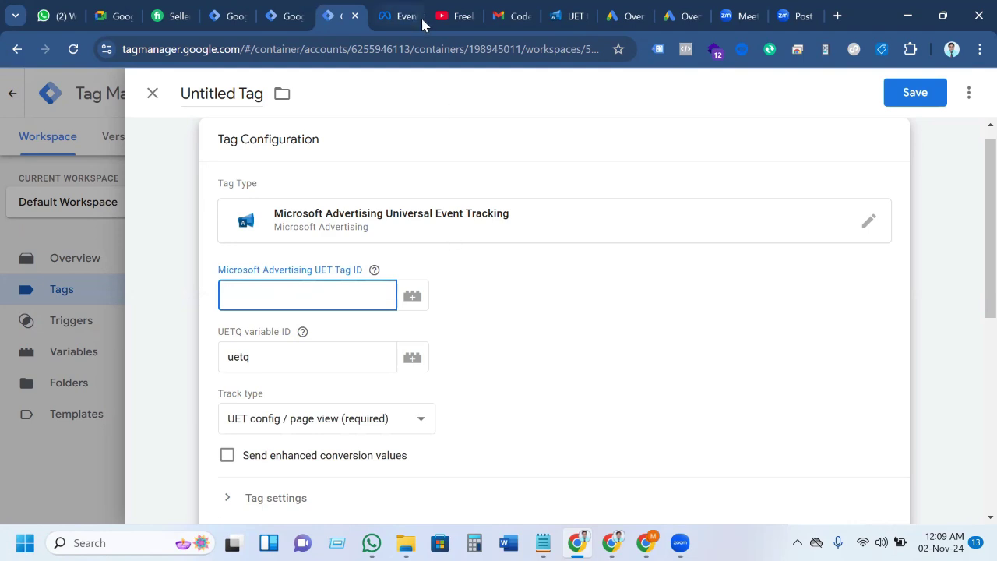
pyautogui.click(576, 16)
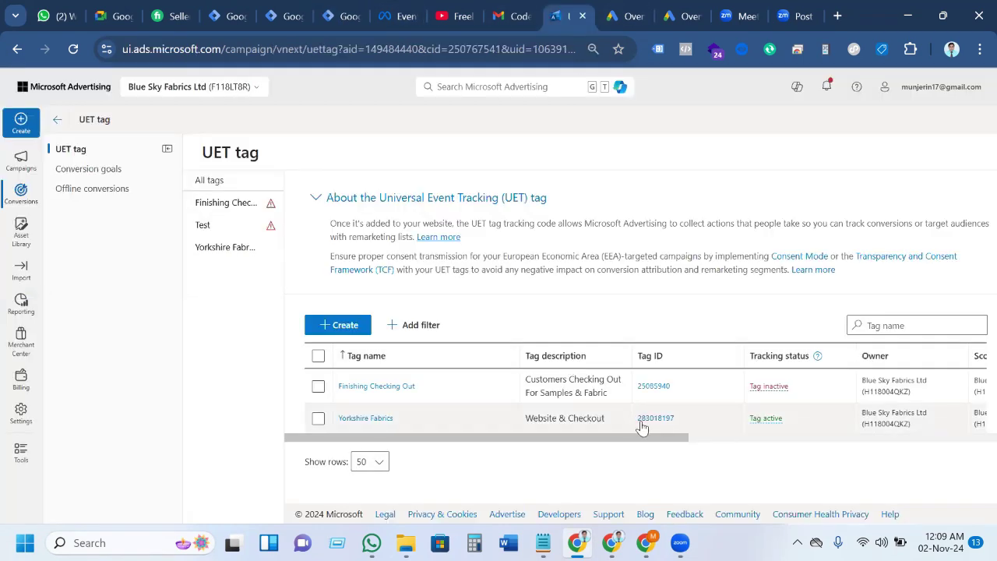
pyautogui.moveTo(644, 421); pyautogui.dragTo(668, 427)
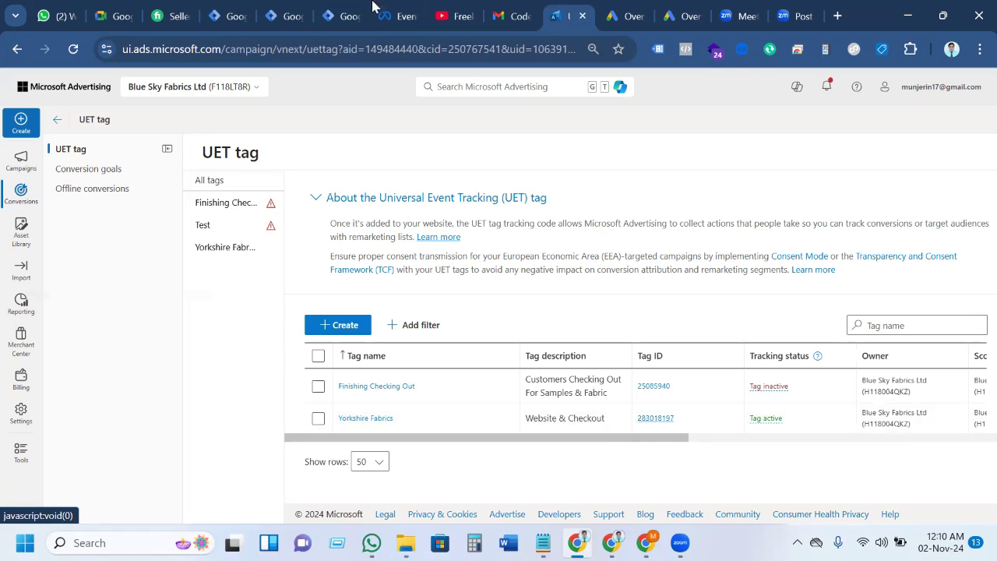
pyautogui.click(339, 10)
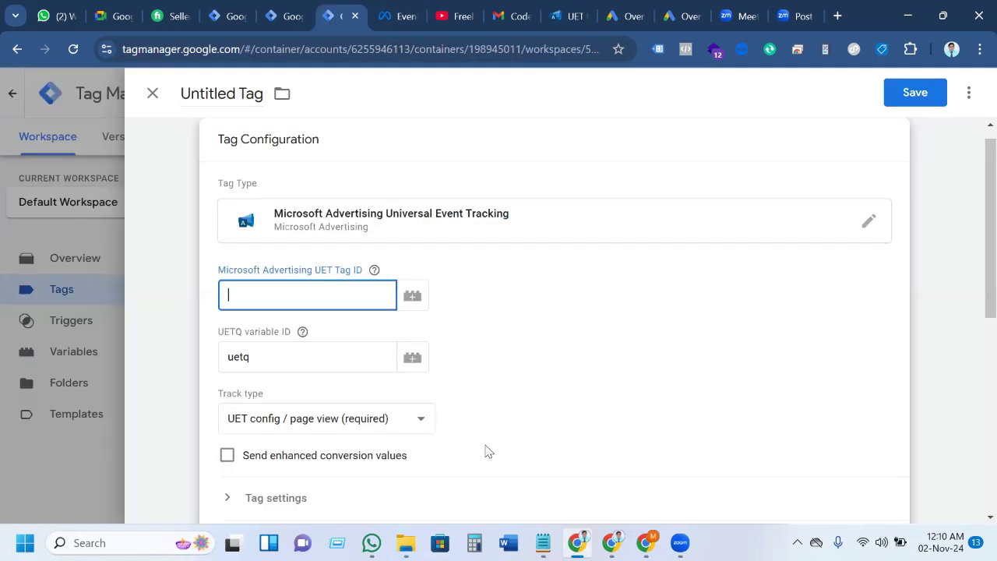
# Copy the ID 283018197 from the Yorkshire Fabrics notes in Notepad and return to the new tag in Google Tag Manager.
pyautogui.hotkey('alt', 'Tab')
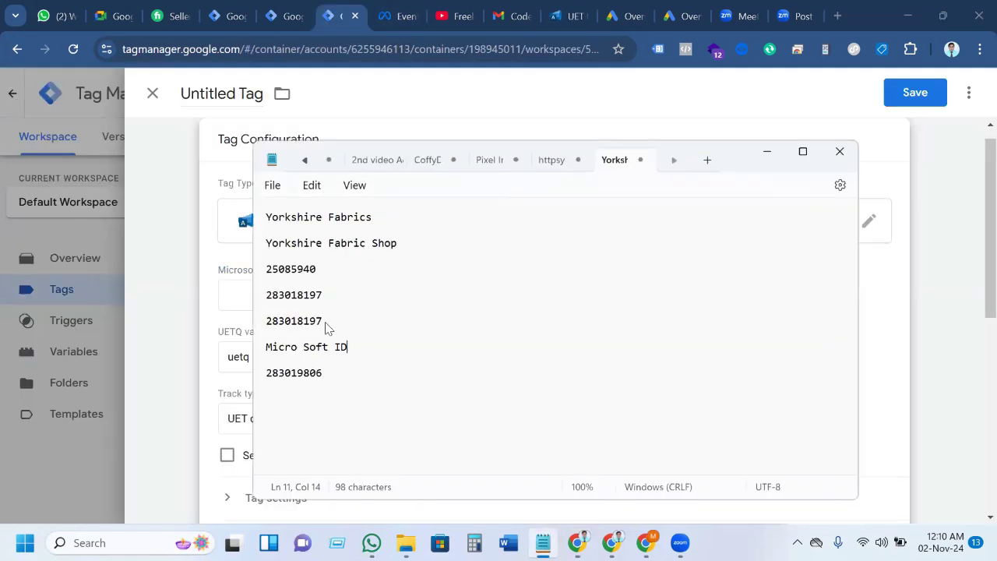
pyautogui.doubleClick(269, 323)
pyautogui.hotkey('ctrl', 'c')
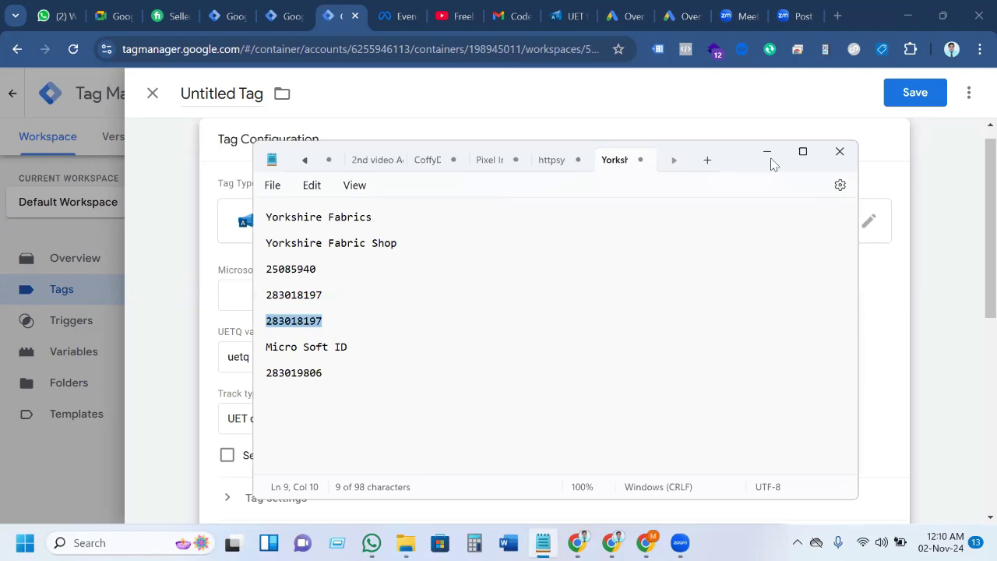
pyautogui.hotkey('alt', 'Tab')
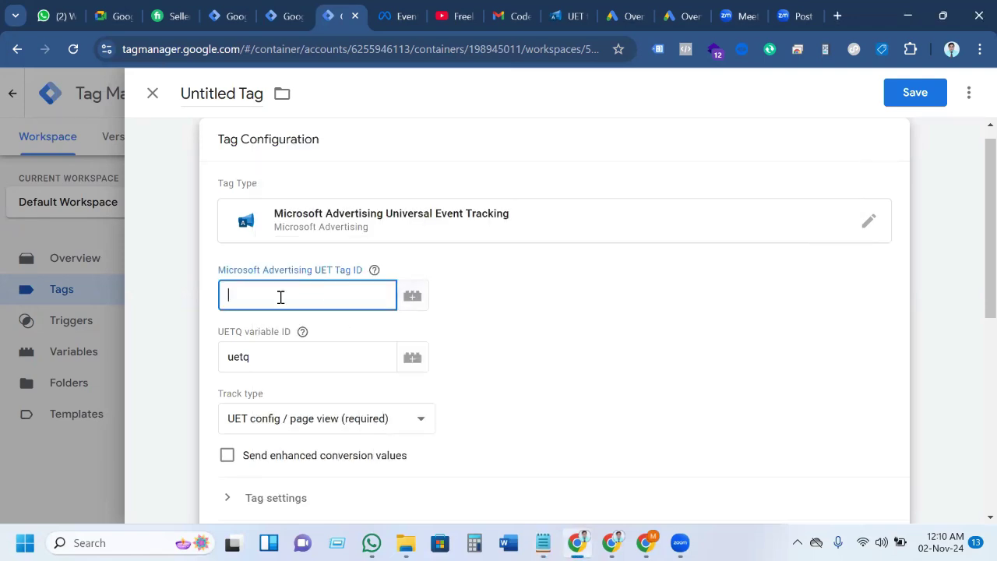
# Create a new Constant variable for the Microsoft Advertising UET Tag ID field, with the value 283018197.
pyautogui.click(412, 298)
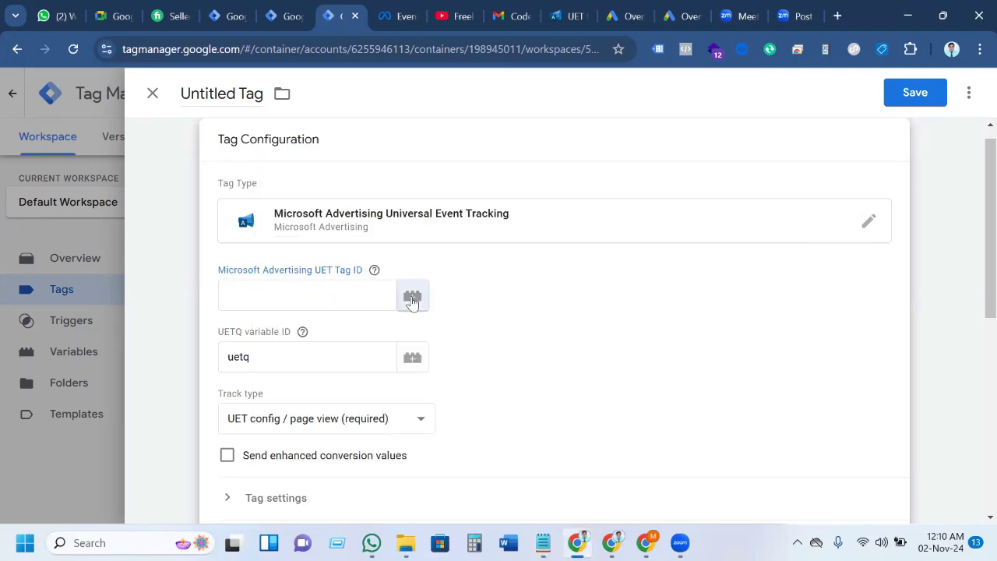
pyautogui.scroll(-8, 431, 377)
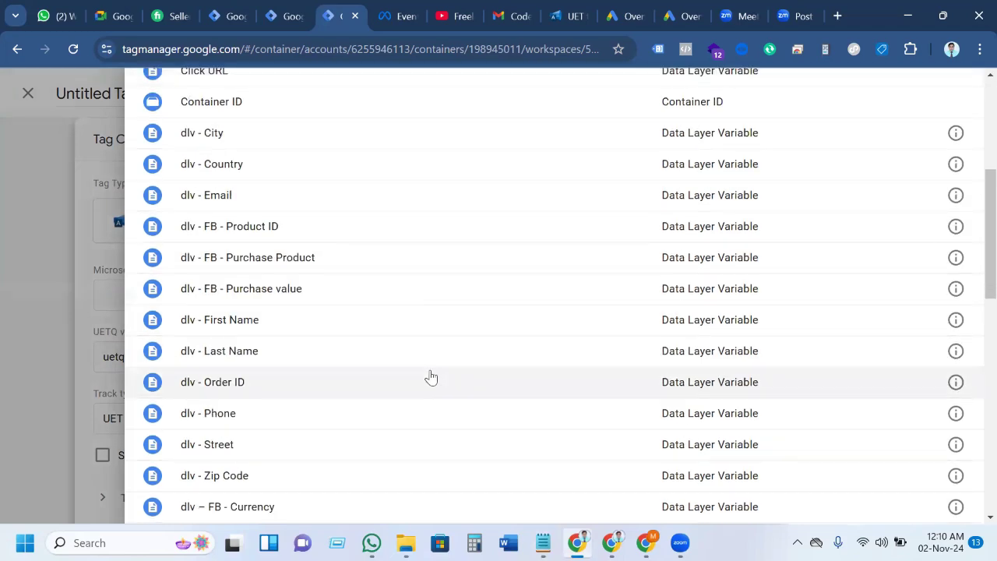
pyautogui.scroll(-5, 430, 377)
pyautogui.scroll(10, 431, 377)
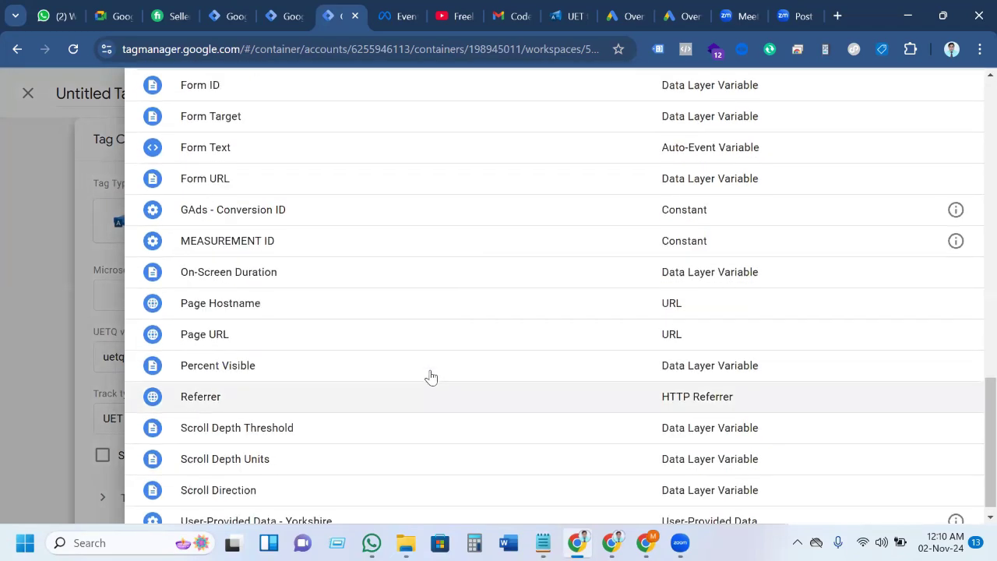
pyautogui.scroll(4, 471, 350)
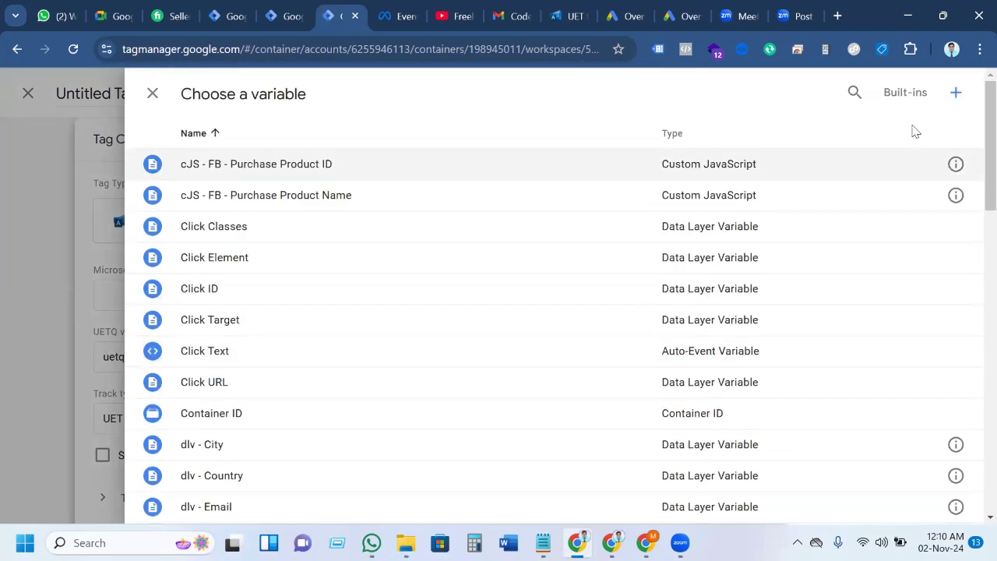
pyautogui.click(917, 100)
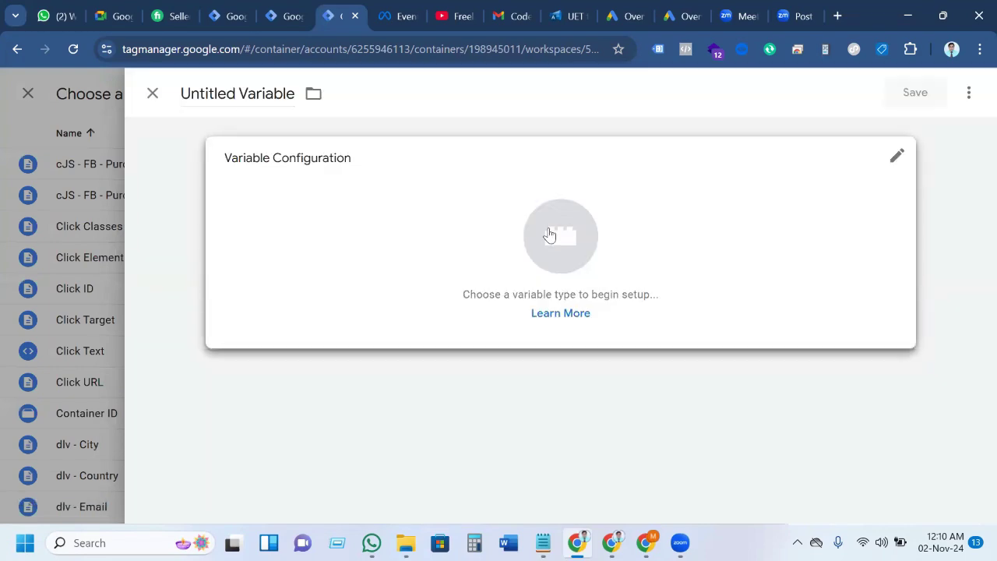
pyautogui.click(549, 233)
pyautogui.scroll(-3, 612, 293)
pyautogui.scroll(-5, 612, 293)
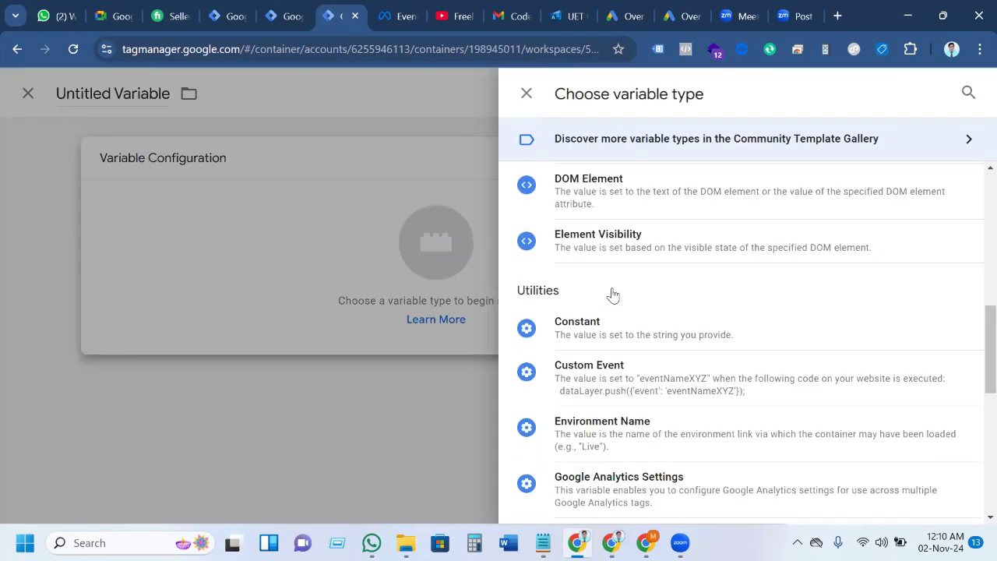
pyautogui.click(596, 257)
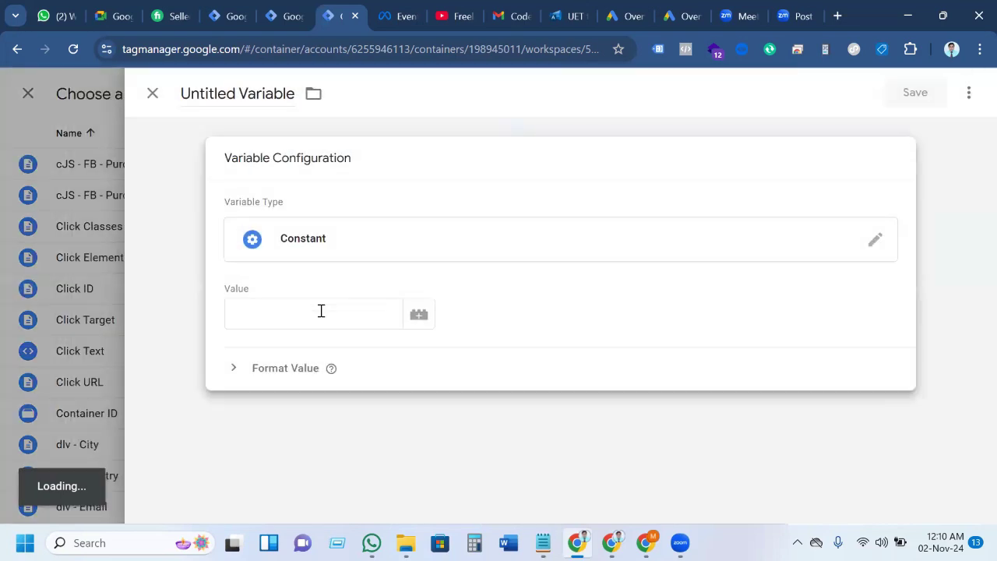
pyautogui.click(318, 312)
pyautogui.hotkey('ctrl', 'v')
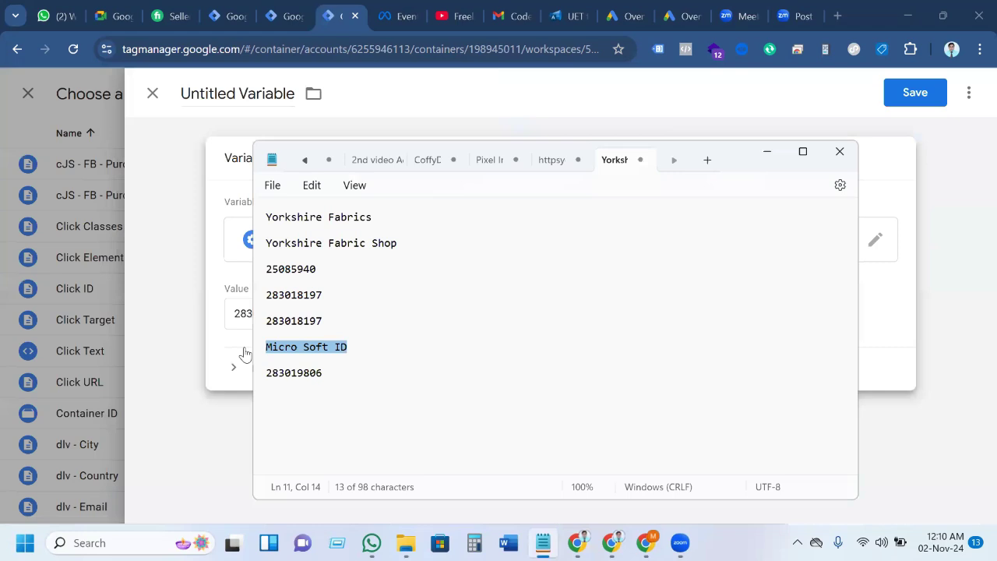
# Name the constant variable "Micro Soft ID" and save it into the tag's UET Tag ID field.
pyautogui.click(766, 151)
pyautogui.click(294, 92)
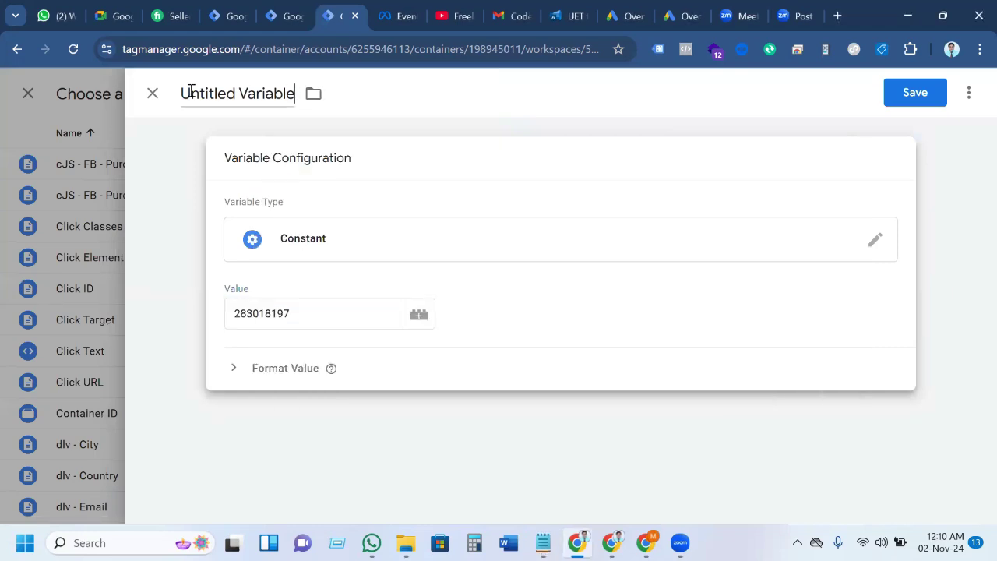
pyautogui.keyDown('shift'); pyautogui.click(184, 92); pyautogui.keyUp('shift')
pyautogui.press('BackSpace')
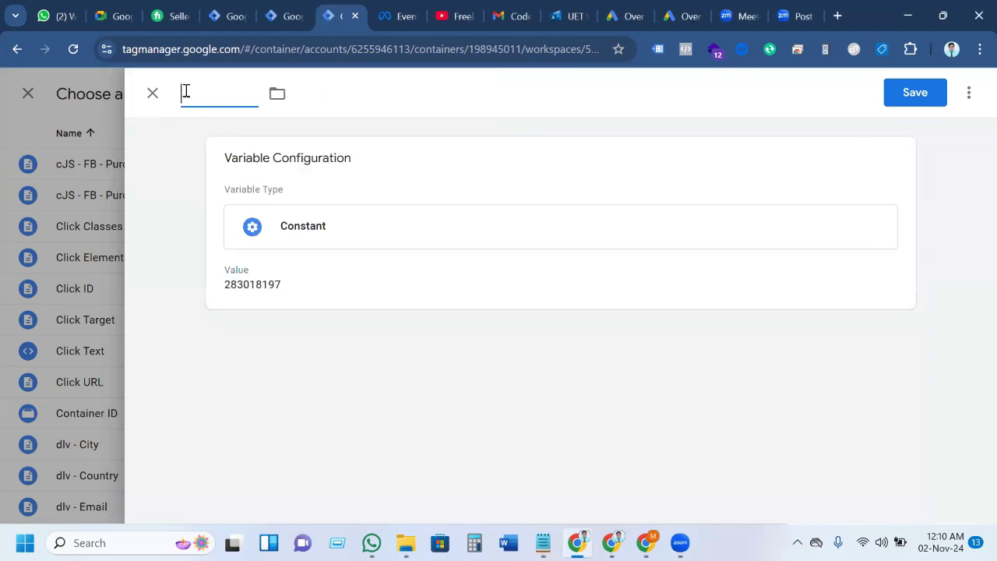
pyautogui.write('Micro Soft ID')
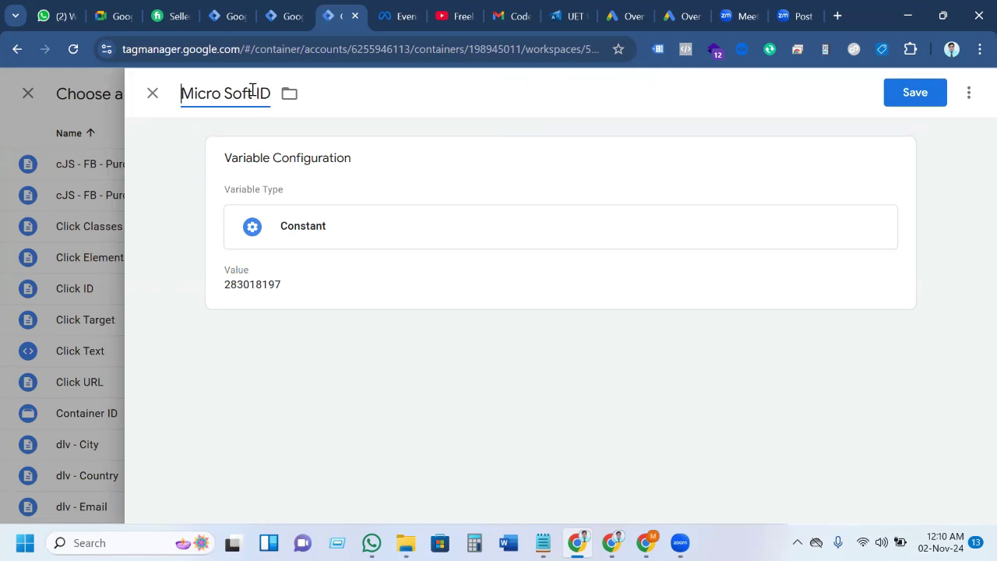
pyautogui.click(904, 95)
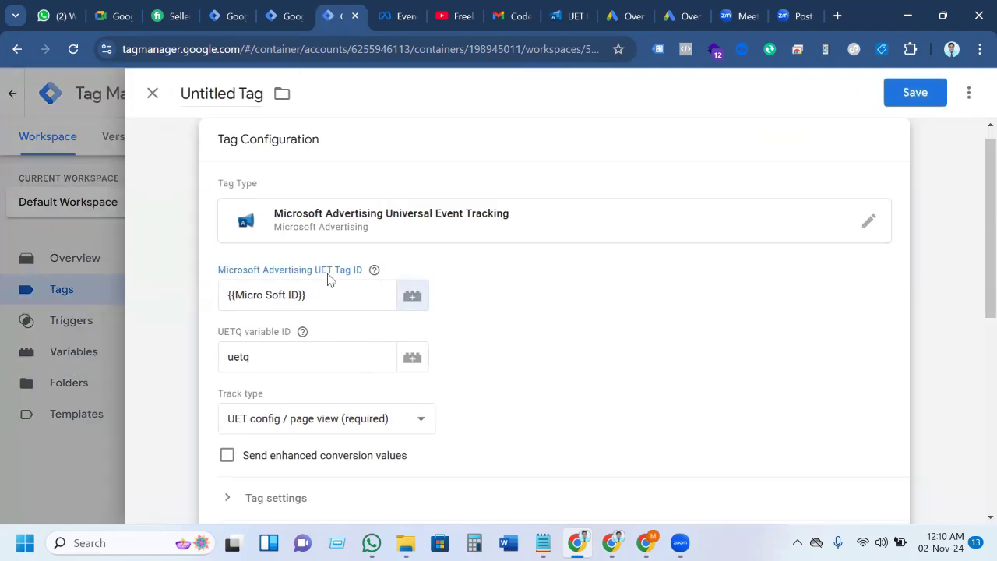
# Choose the track type "UET config / page view (required)" and enable automatic tracking for page view events in the tag settings.
pyautogui.scroll(-1, 302, 325)
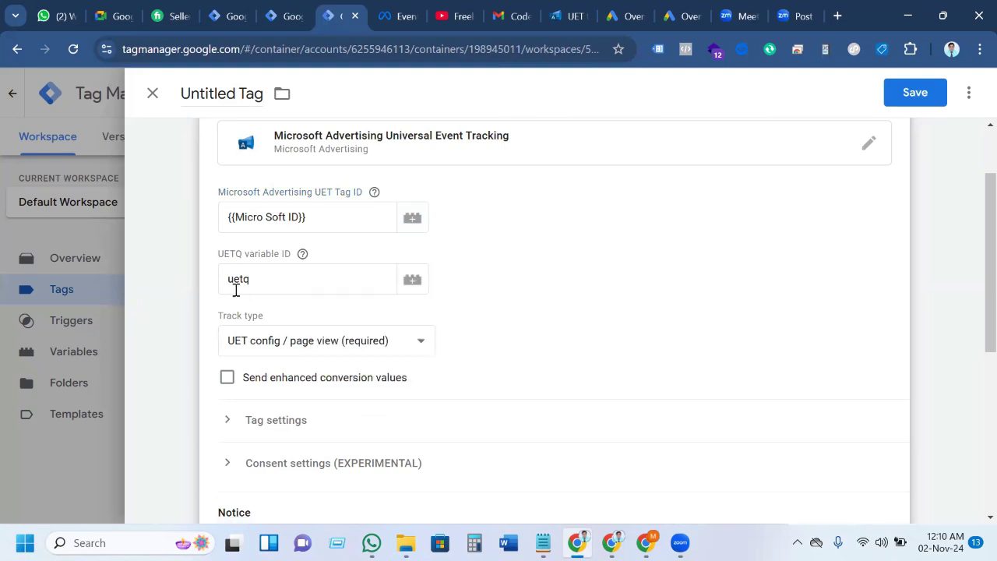
pyautogui.click(420, 342)
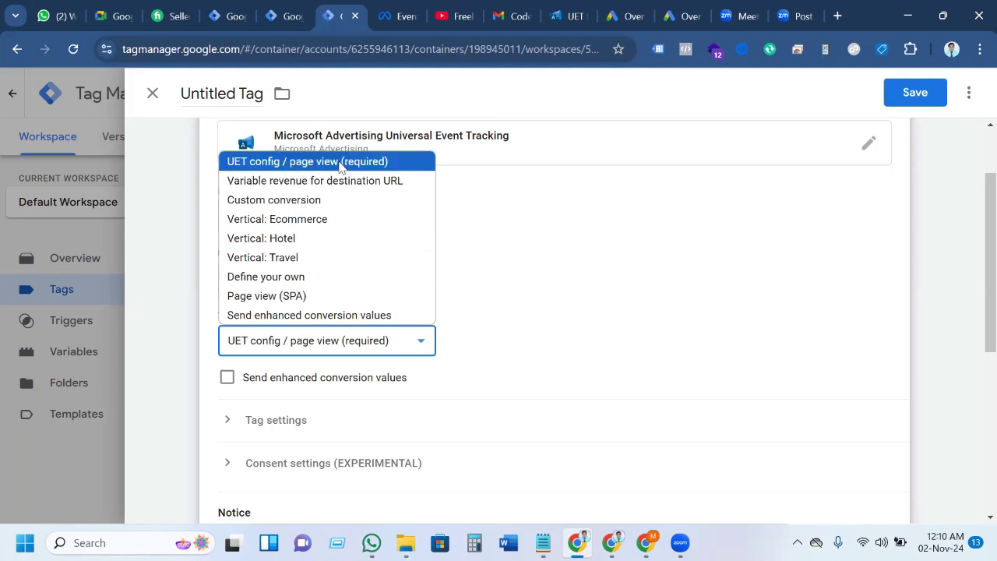
pyautogui.click(297, 168)
pyautogui.scroll(-2, 521, 366)
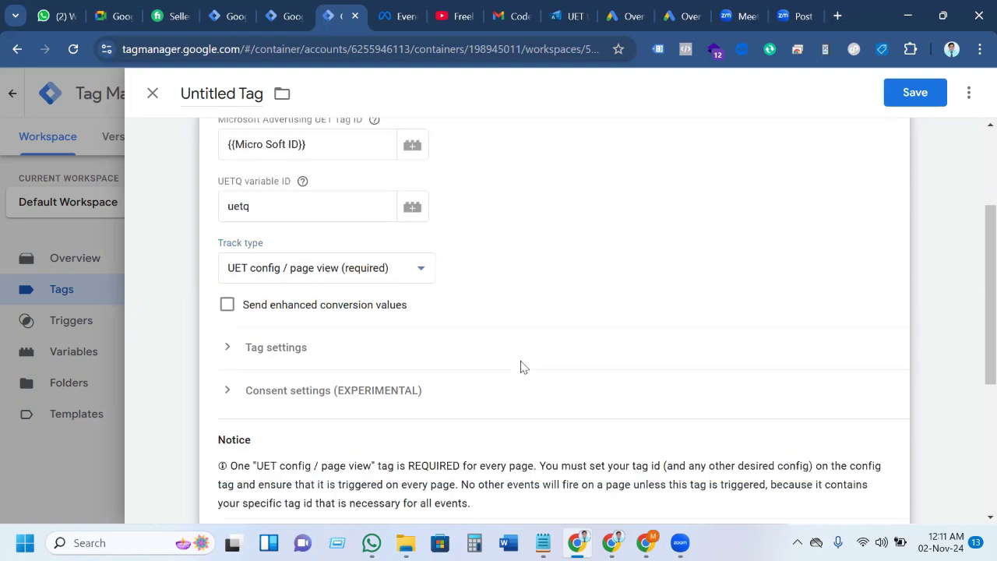
pyautogui.click(279, 268)
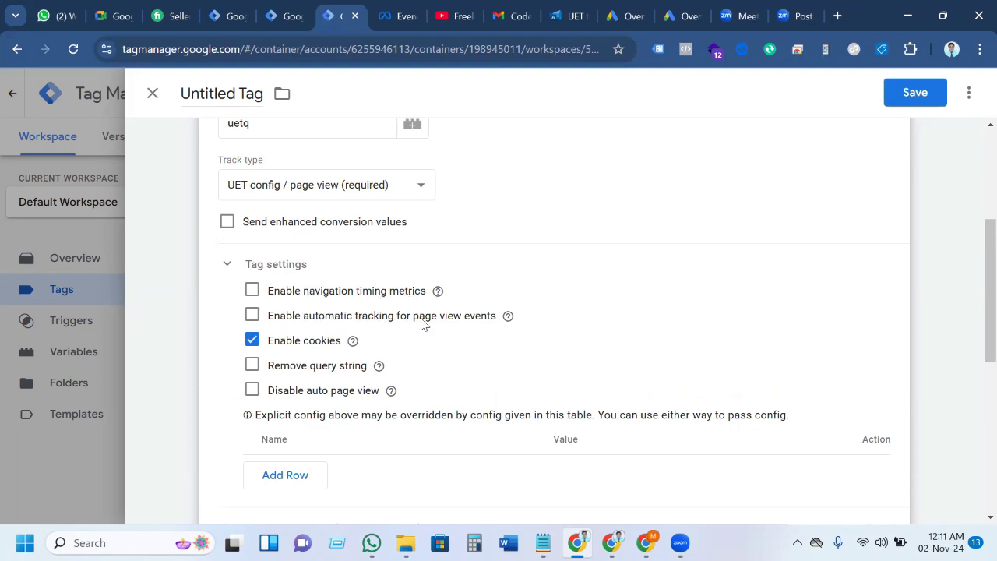
pyautogui.click(252, 315)
pyautogui.scroll(-1, 472, 350)
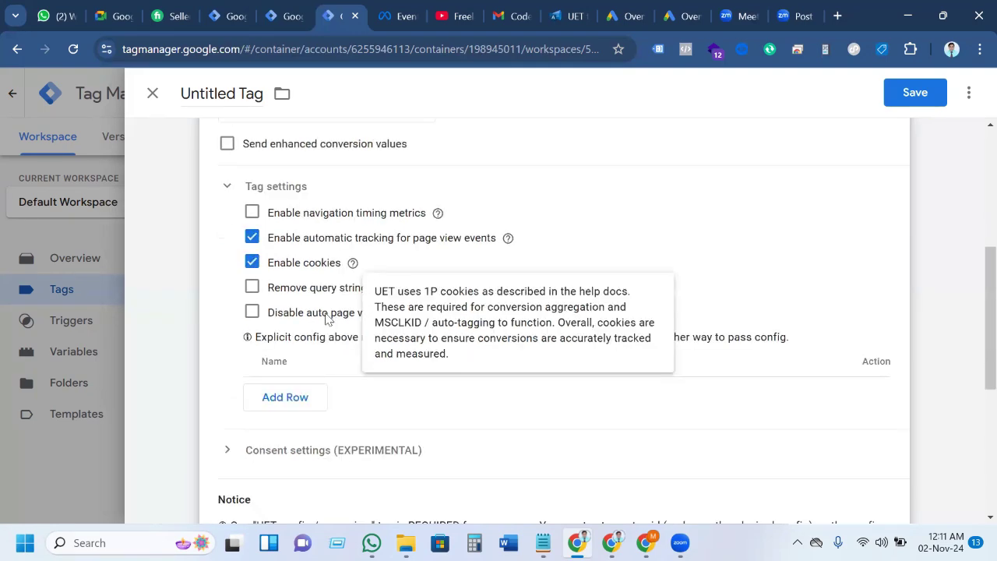
# Assign the All Pages page view trigger to the Microsoft Advertising tag.
pyautogui.scroll(-5, 428, 366)
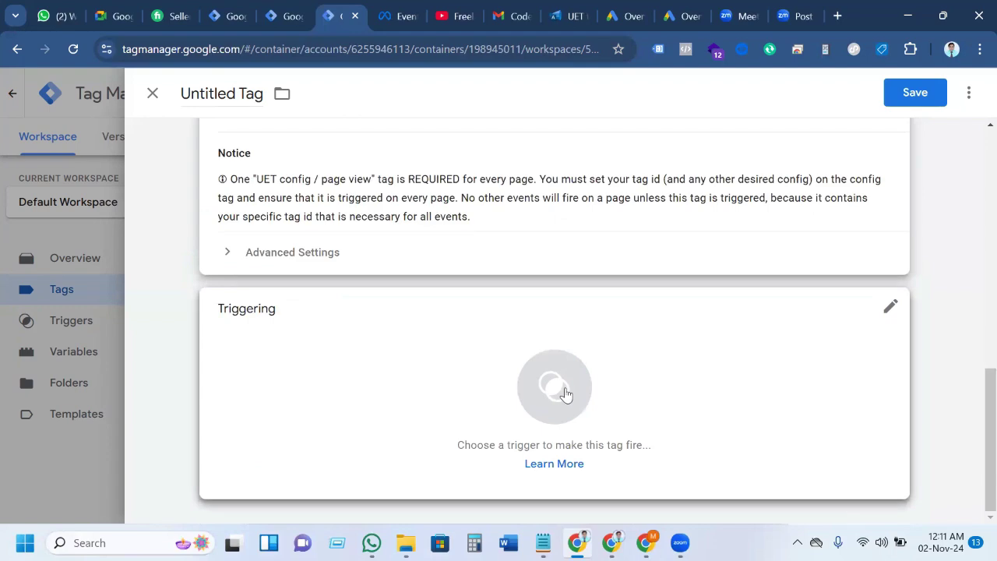
pyautogui.click(564, 394)
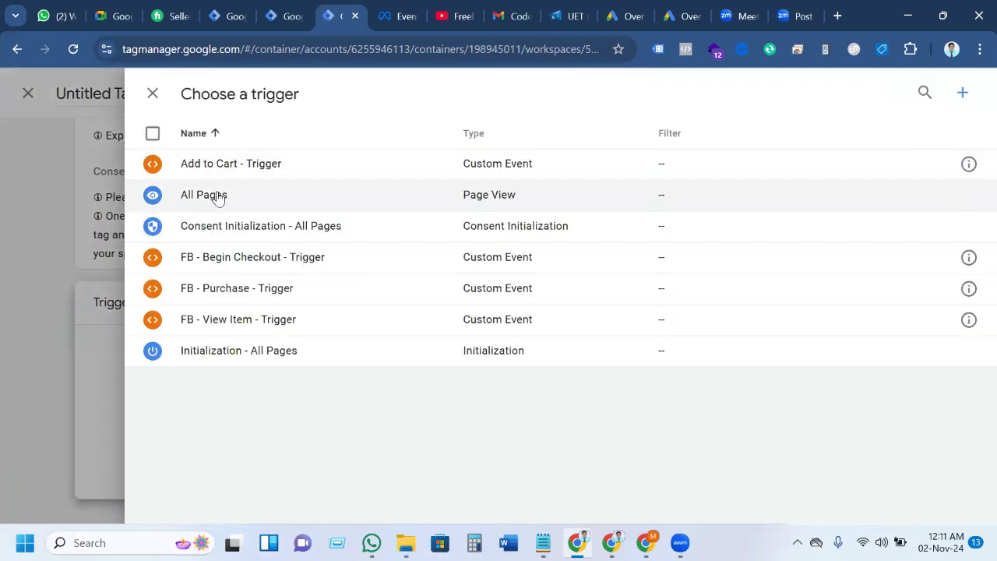
pyautogui.click(220, 197)
pyautogui.scroll(4, 347, 363)
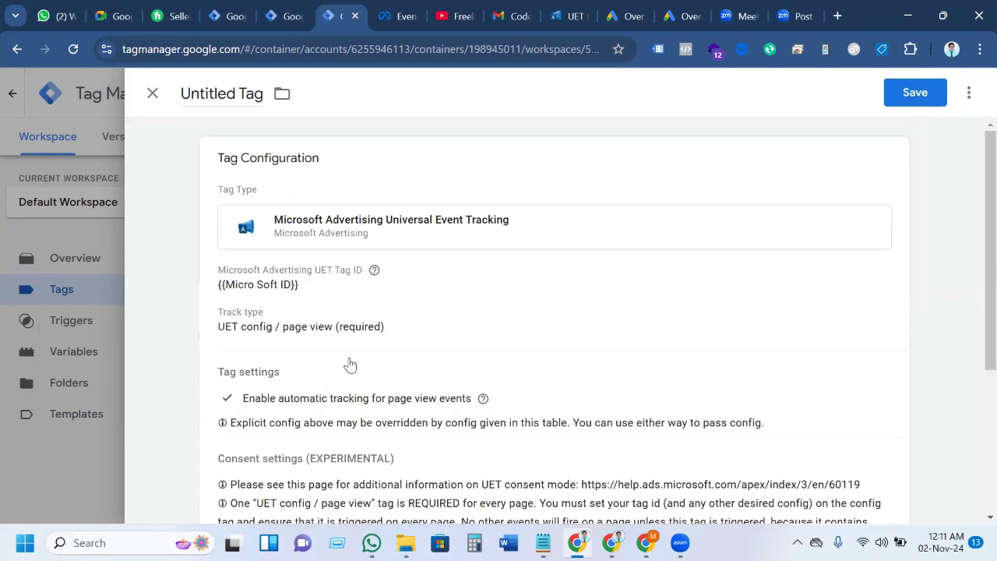
# Save the tag under the name "Microsoft Advertising Universal Event Tracking - Page View".
pyautogui.click(901, 105)
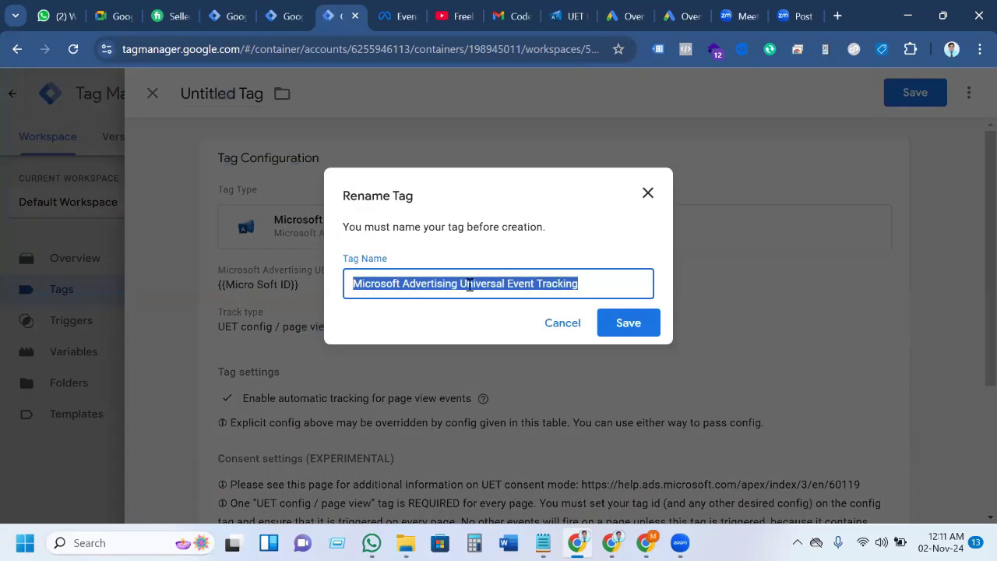
pyautogui.click(593, 281)
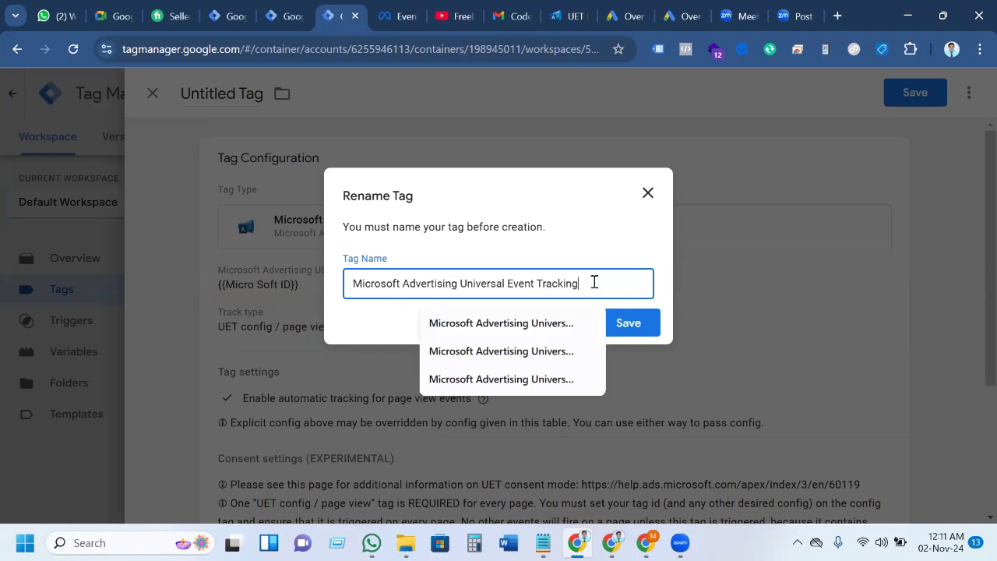
pyautogui.write('-')
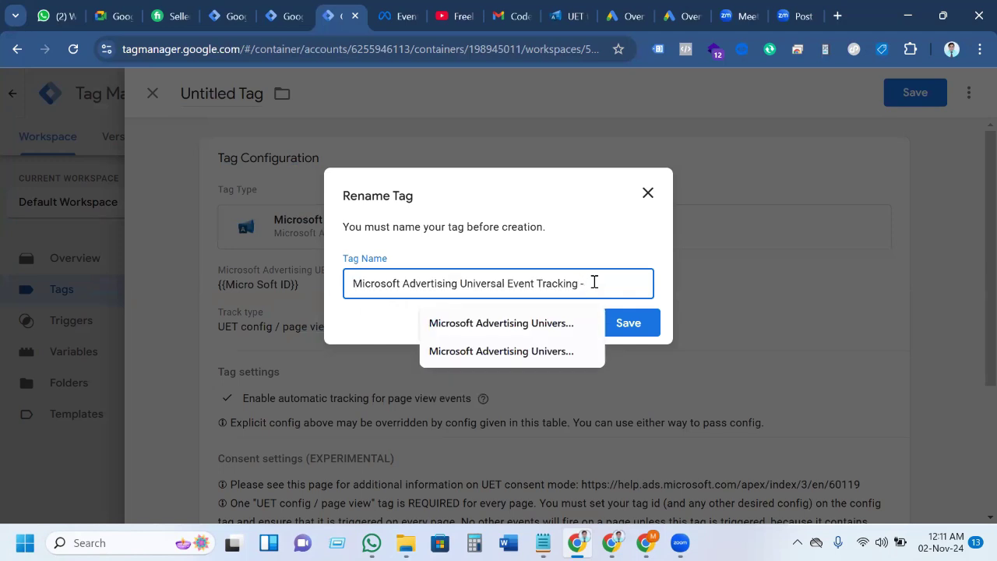
pyautogui.write(' Pa')
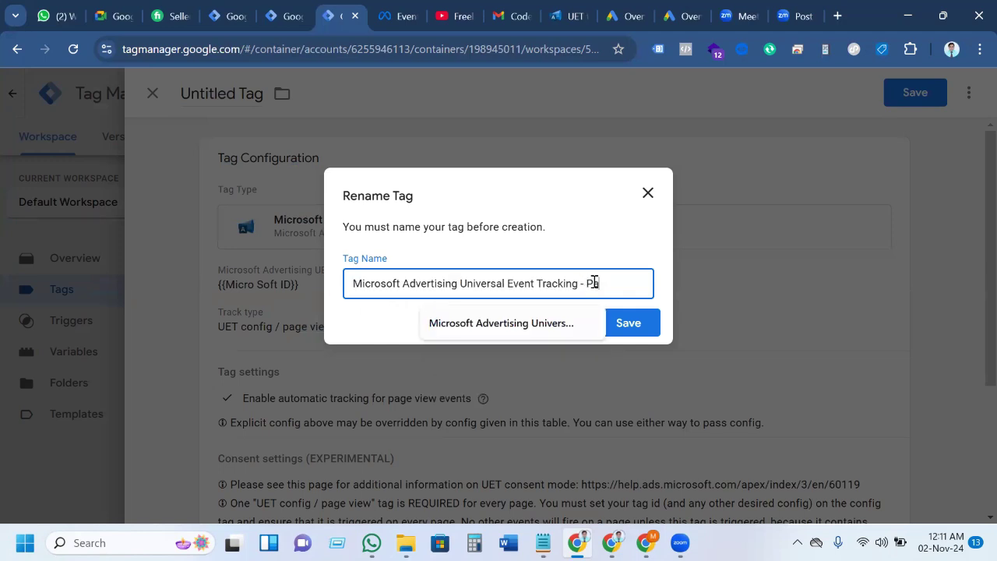
pyautogui.write('ge IV')
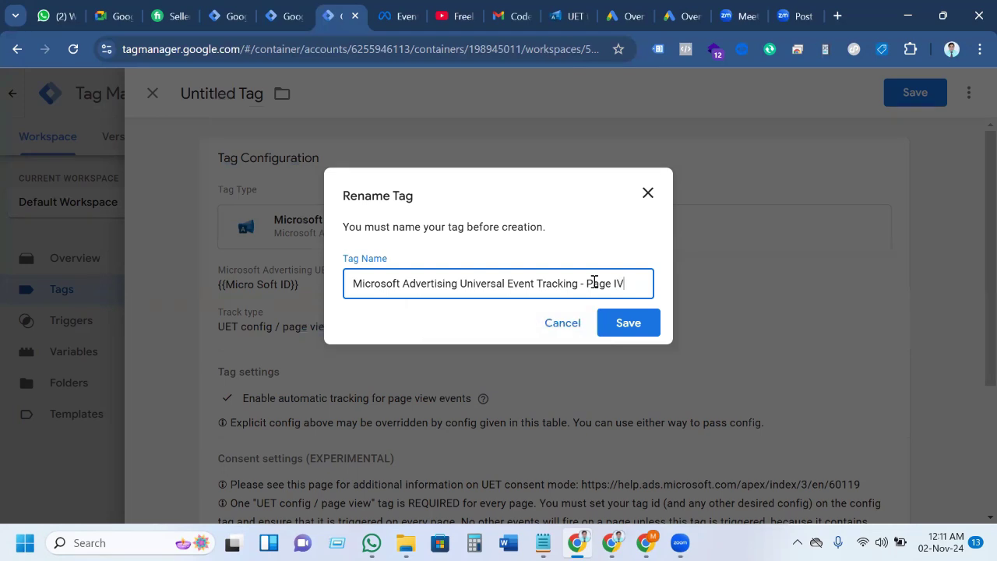
pyautogui.press('BackSpace')
pyautogui.press('BackSpace')
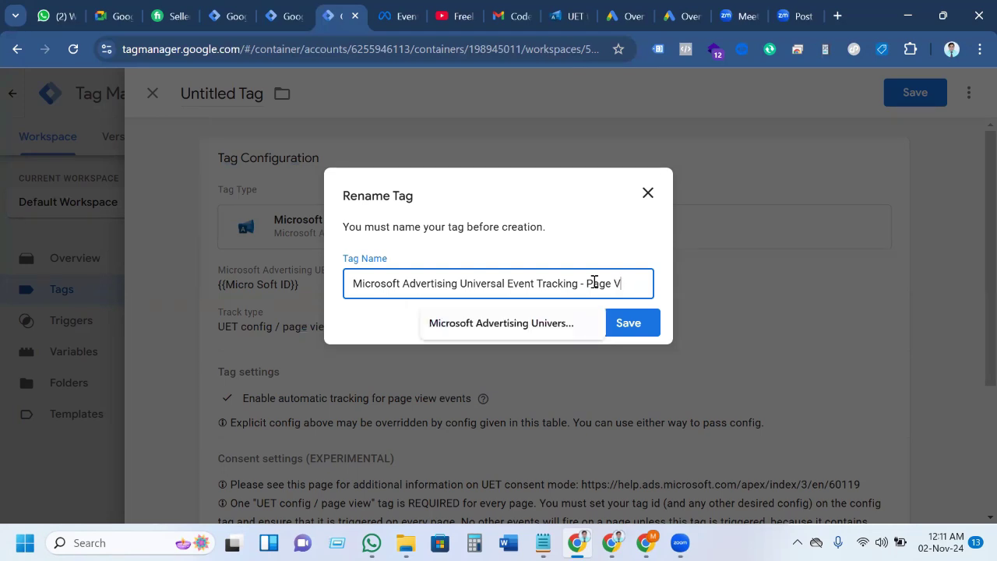
pyautogui.write('iew')
pyautogui.click(614, 323)
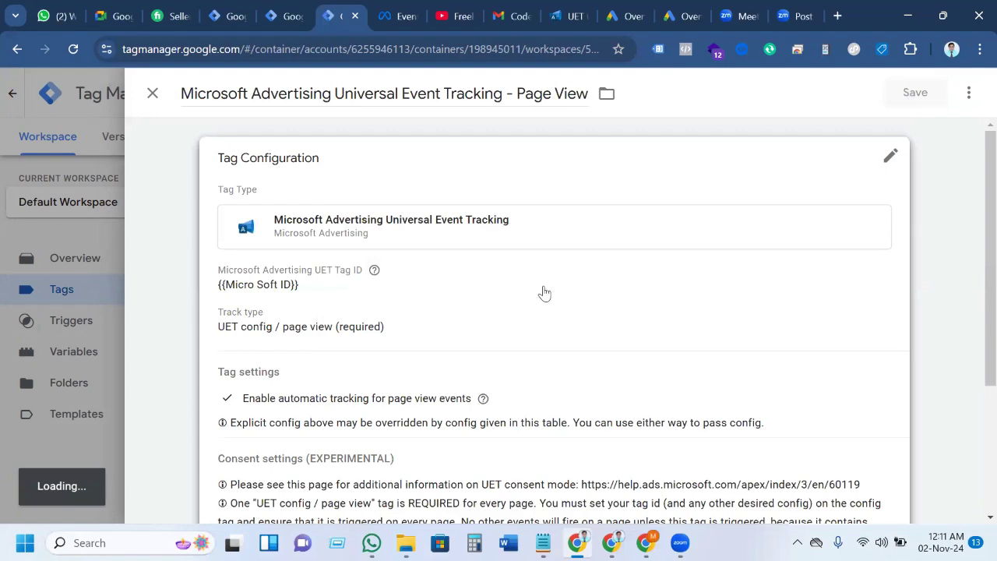
pyautogui.scroll(-4, 360, 366)
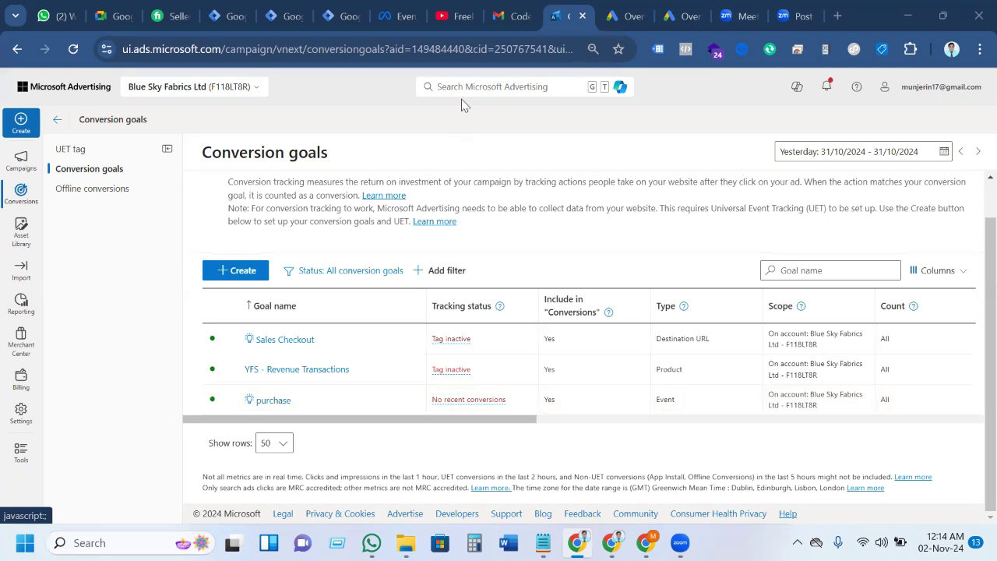
# Switch to Google Tag Manager and create a new tag of the type Microsoft Advertising Universal Event Tracking.
pyautogui.click(338, 15)
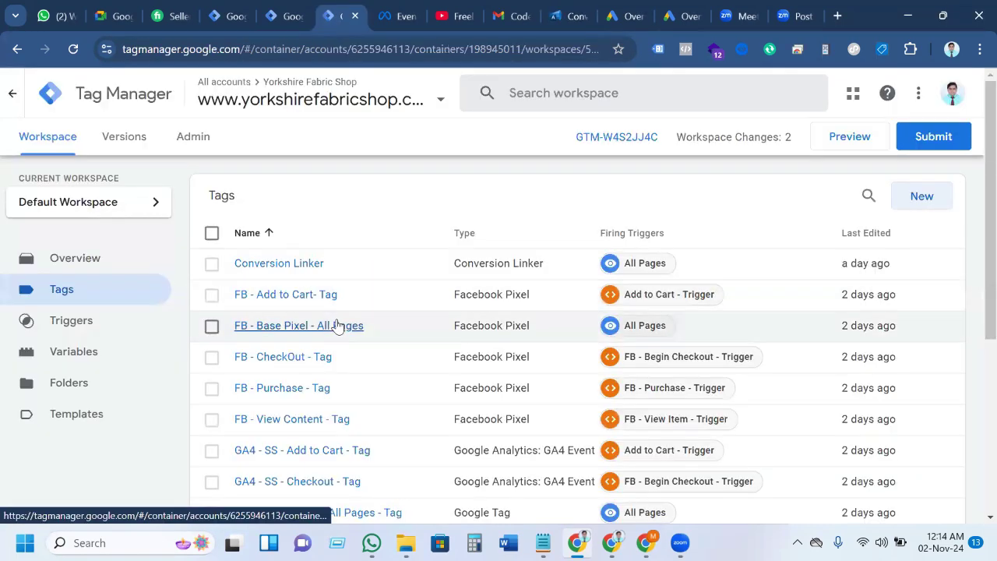
pyautogui.scroll(-4, 336, 324)
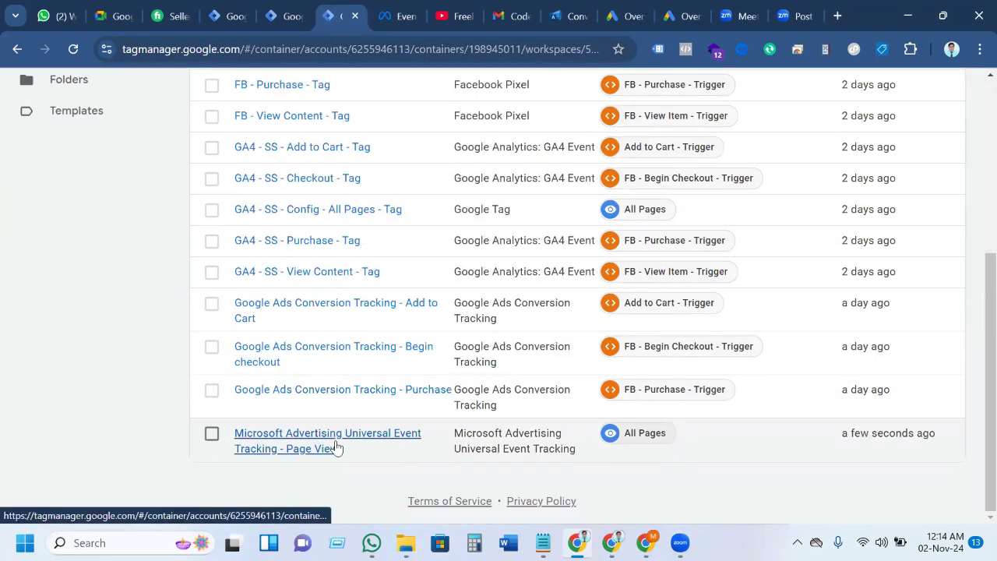
pyautogui.scroll(5, 338, 447)
pyautogui.click(929, 207)
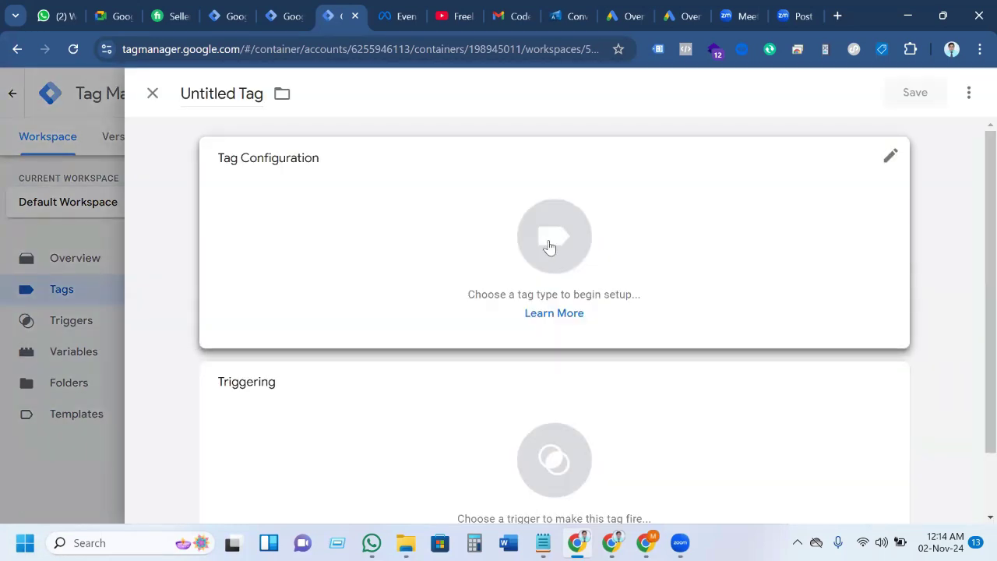
pyautogui.click(549, 247)
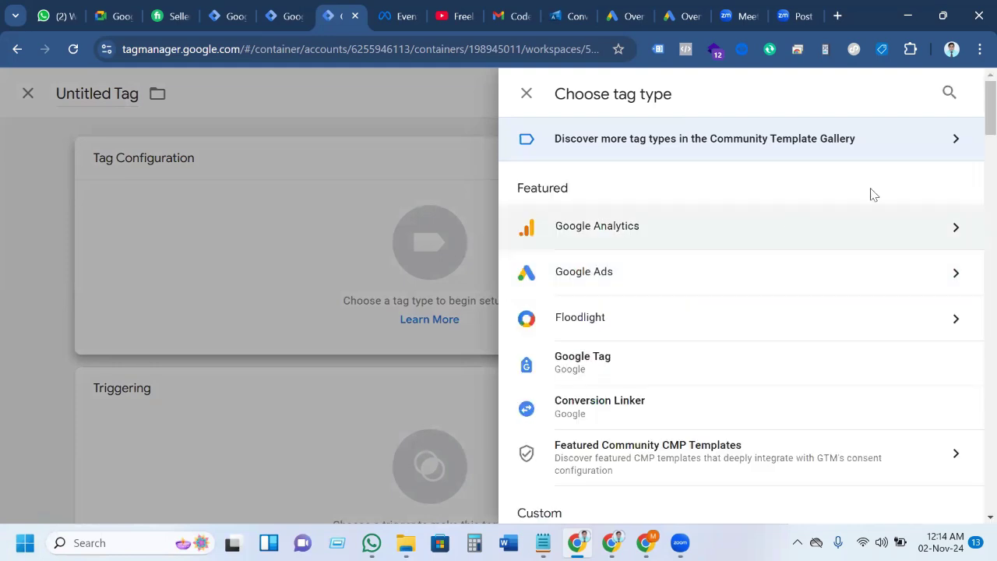
pyautogui.click(949, 95)
pyautogui.write('mic')
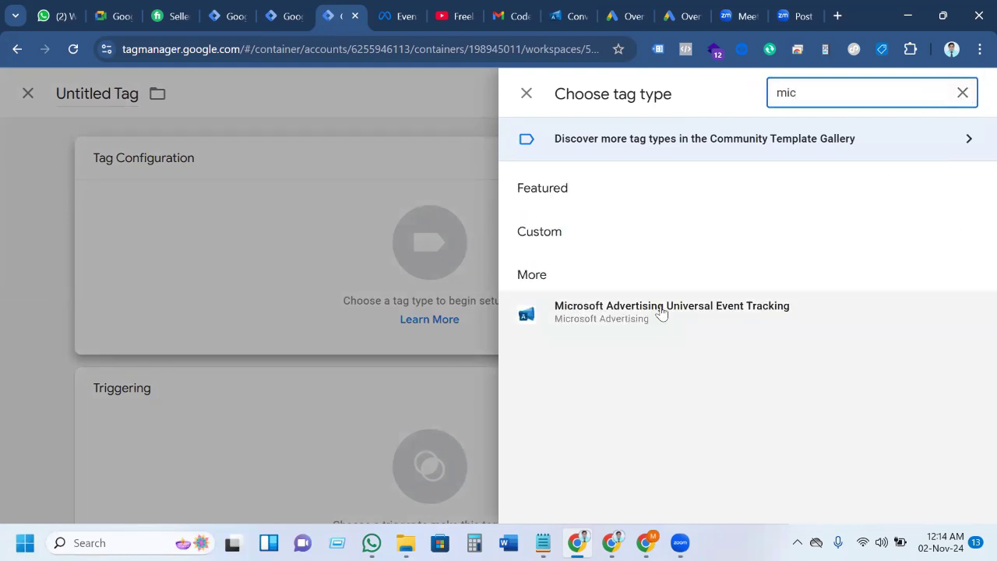
pyautogui.click(648, 313)
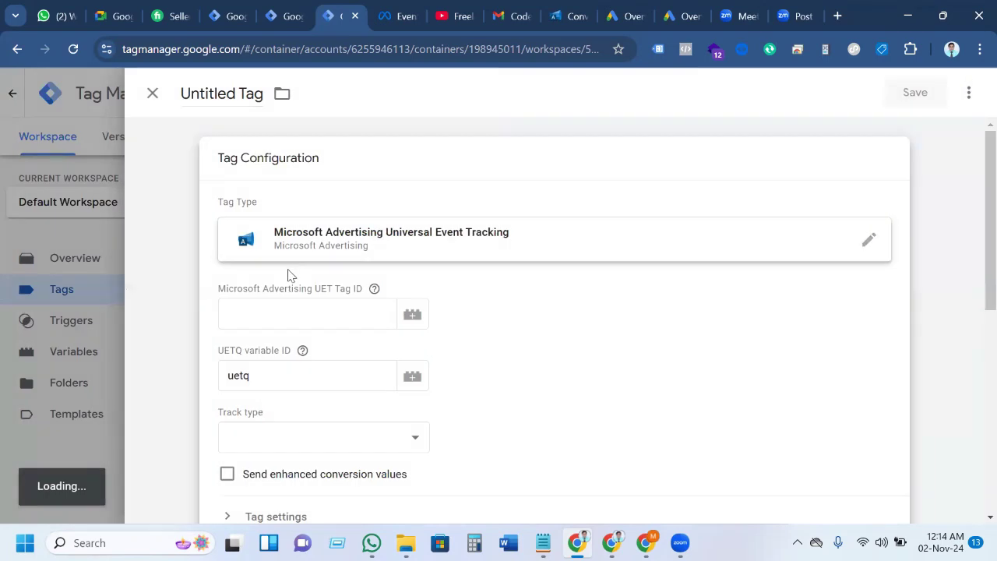
# Fill the new tag's Microsoft Advertising UET Tag ID with the Micro Soft ID variable.
pyautogui.click(286, 310)
pyautogui.scroll(-1, 413, 323)
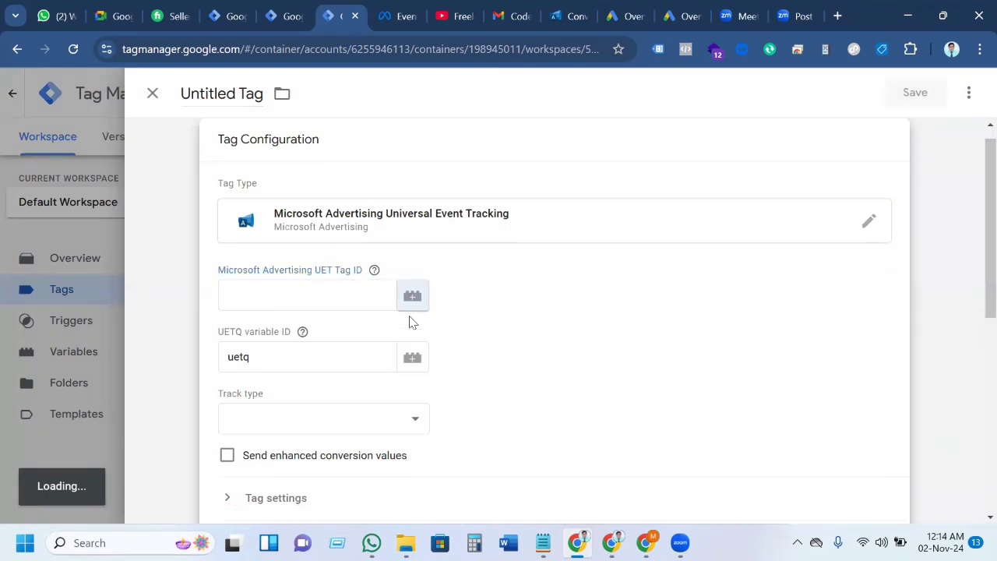
pyautogui.click(411, 298)
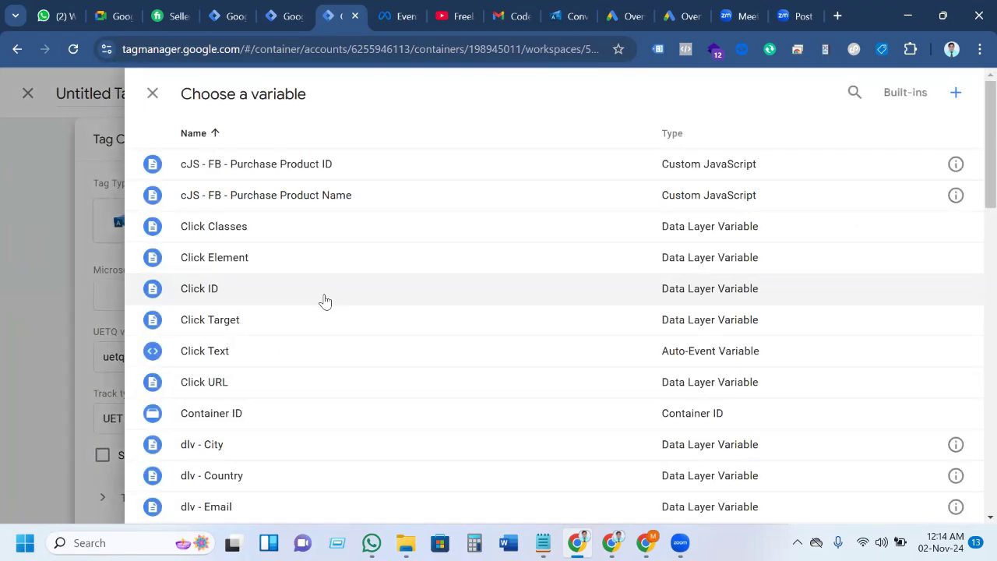
pyautogui.scroll(-10, 325, 300)
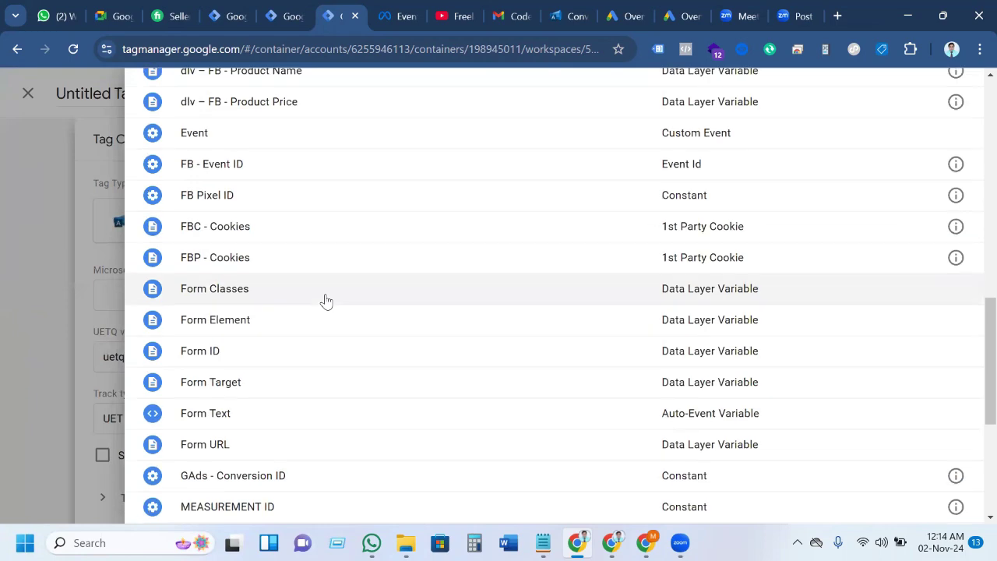
pyautogui.scroll(-2, 325, 300)
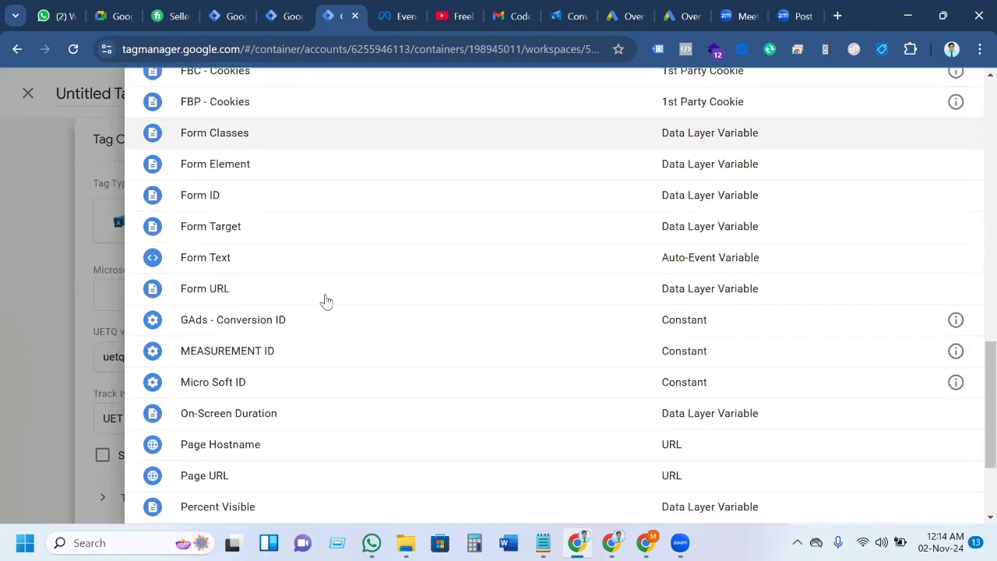
pyautogui.click(277, 392)
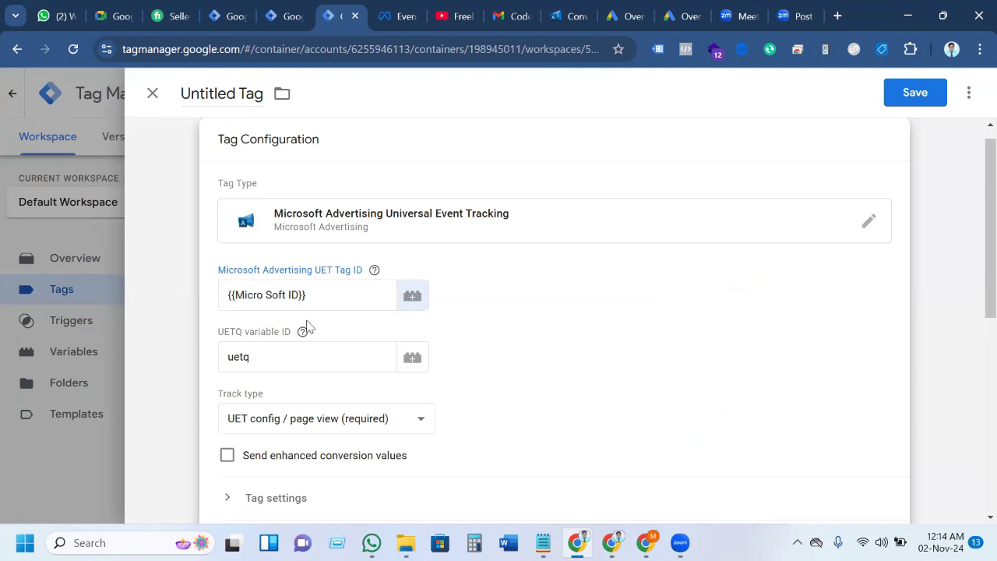
# Change the track type to Custom conversion and define the event action as "purchase".
pyautogui.scroll(-2, 531, 379)
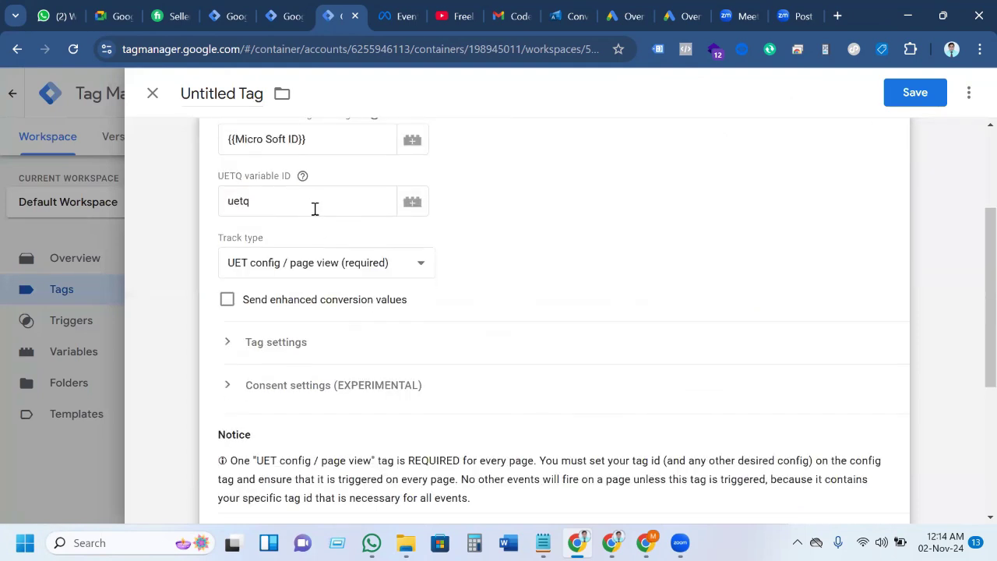
pyautogui.click(415, 261)
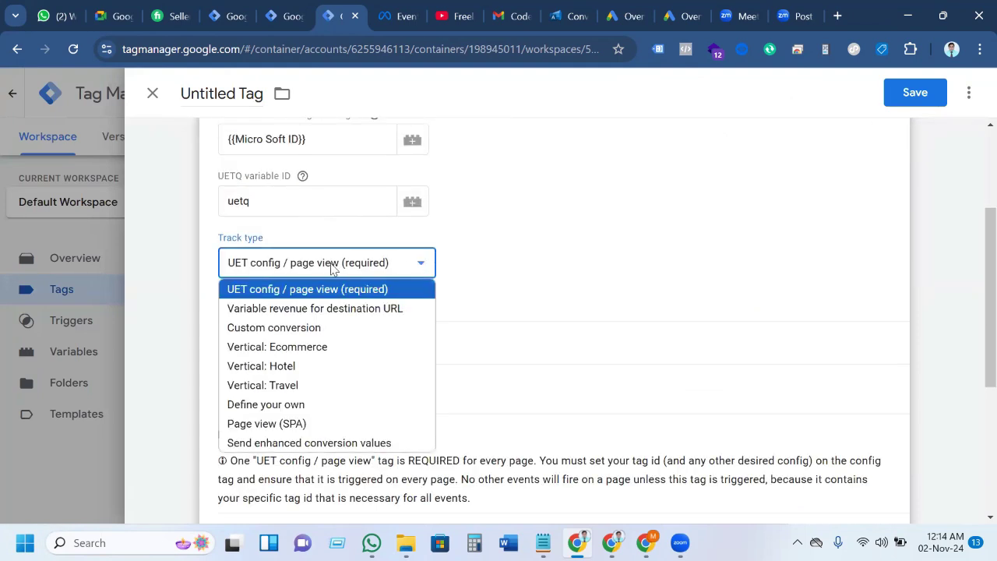
pyautogui.click(310, 327)
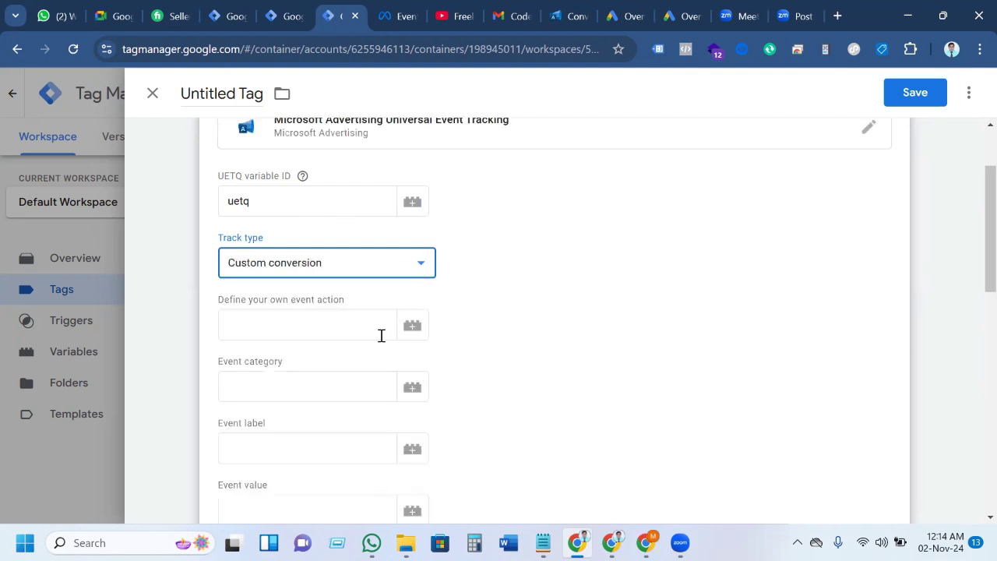
pyautogui.click(281, 321)
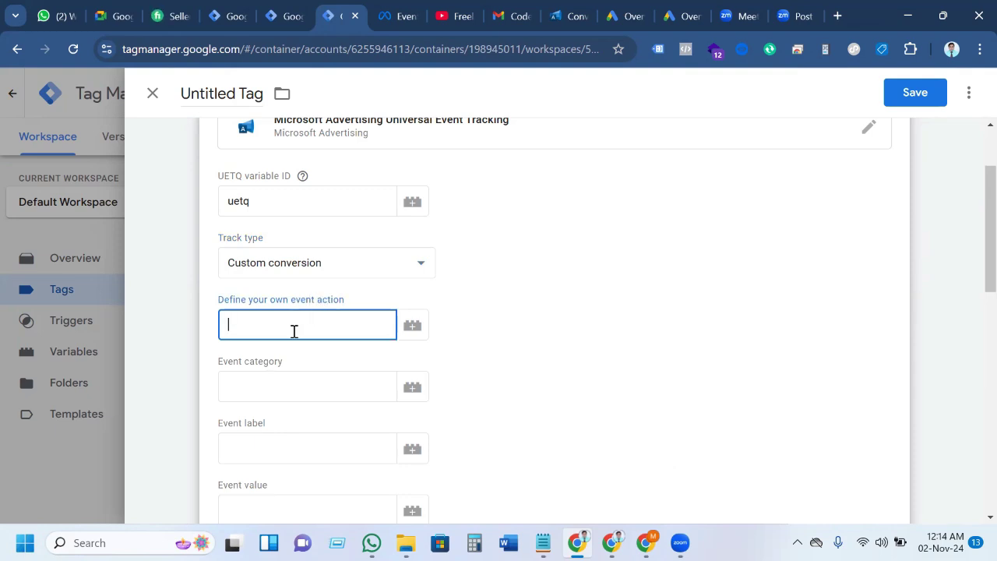
pyautogui.write('purchase')
pyautogui.click(697, 462)
pyautogui.scroll(-1, 262, 381)
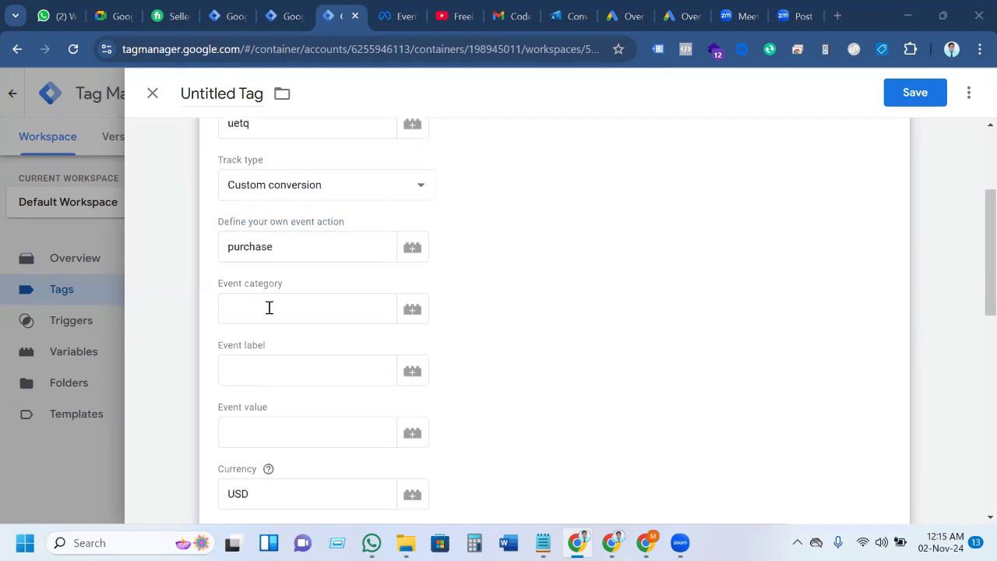
# Set the event value to the variable "dlv - FB - Purchase value", leaving event category, event label and revenue value empty.
pyautogui.click(285, 369)
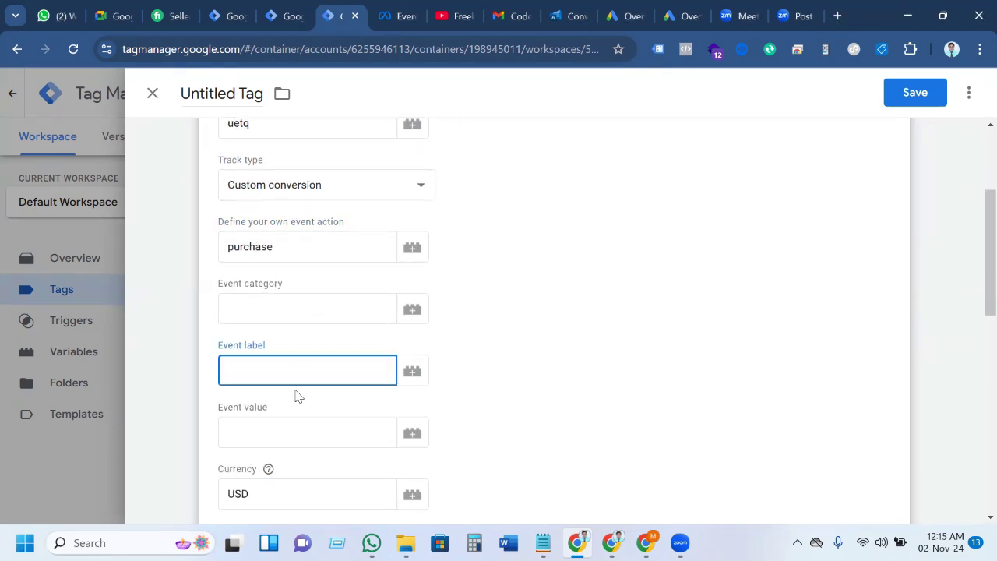
pyautogui.click(273, 420)
pyautogui.scroll(-2, 272, 418)
pyautogui.click(408, 281)
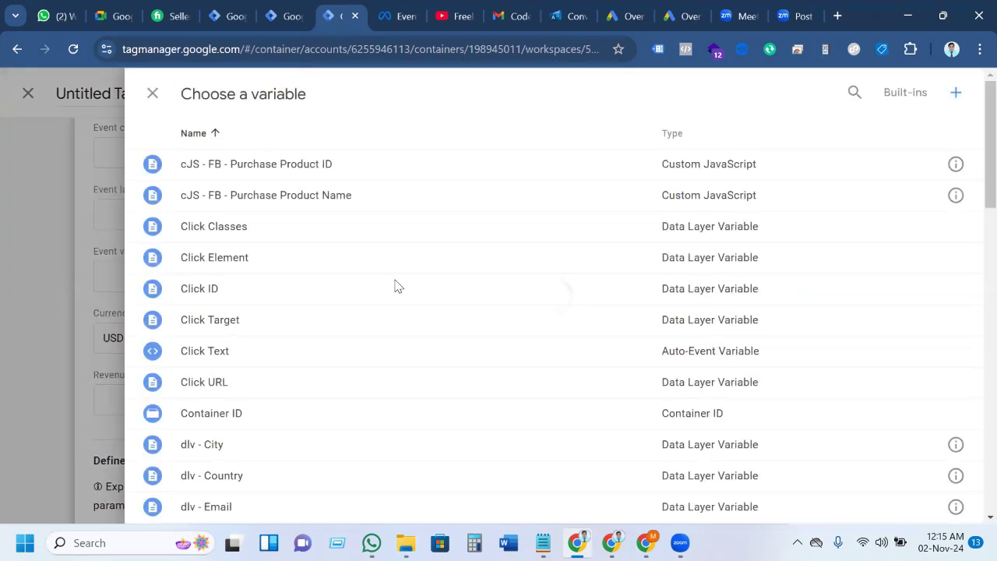
pyautogui.scroll(-3, 299, 280)
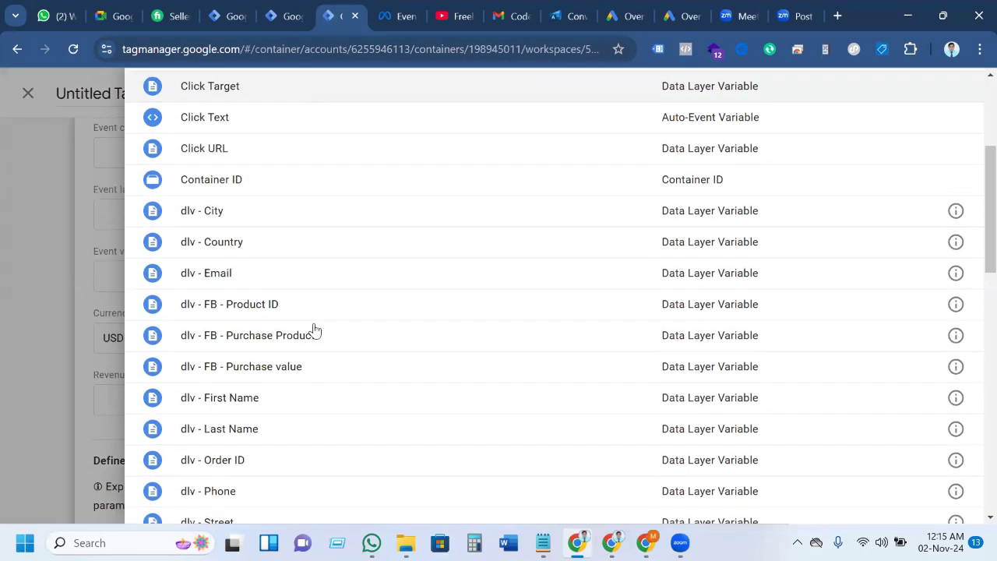
pyautogui.scroll(-1, 304, 315)
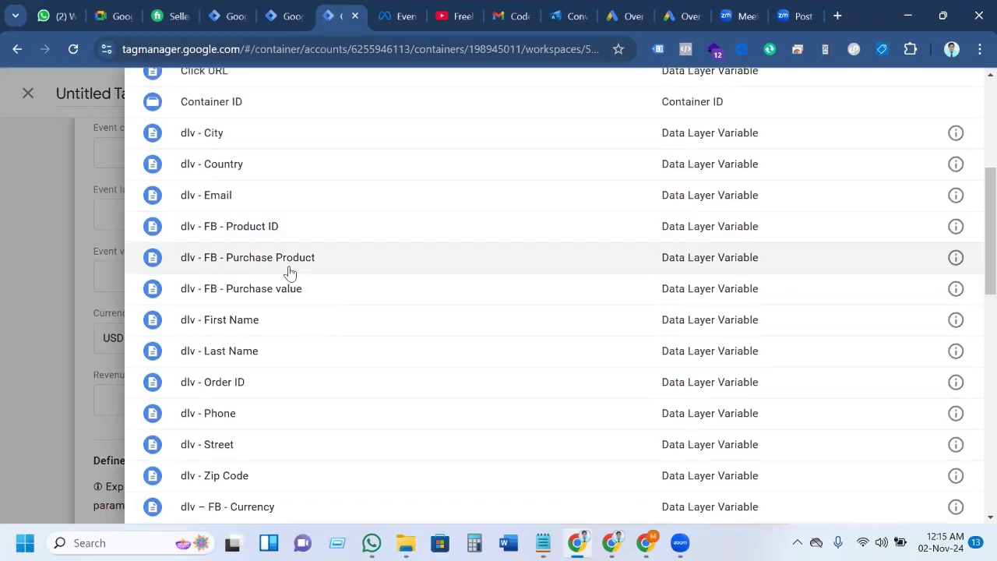
pyautogui.click(285, 289)
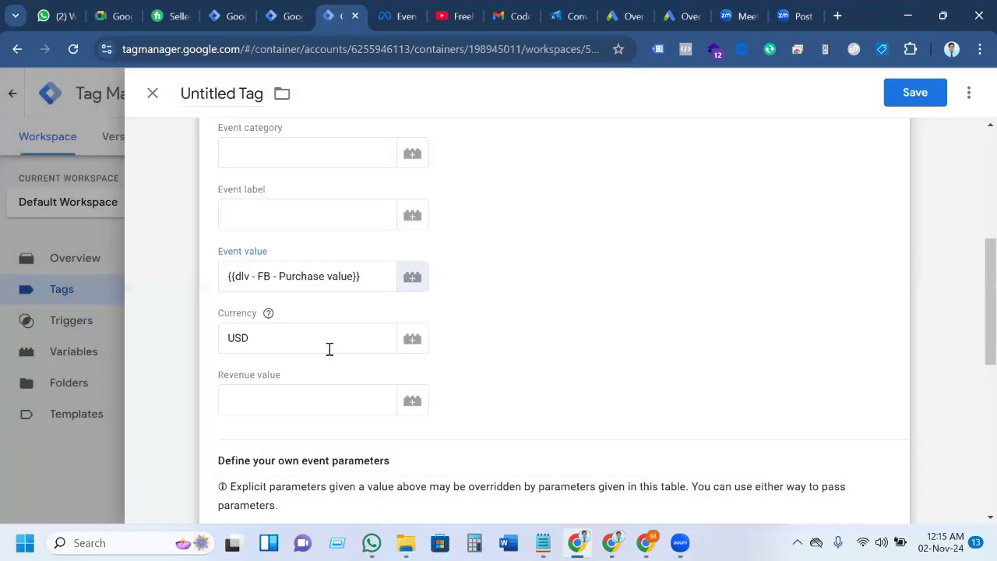
pyautogui.scroll(-2, 279, 268)
pyautogui.click(276, 246)
pyautogui.scroll(3, 292, 319)
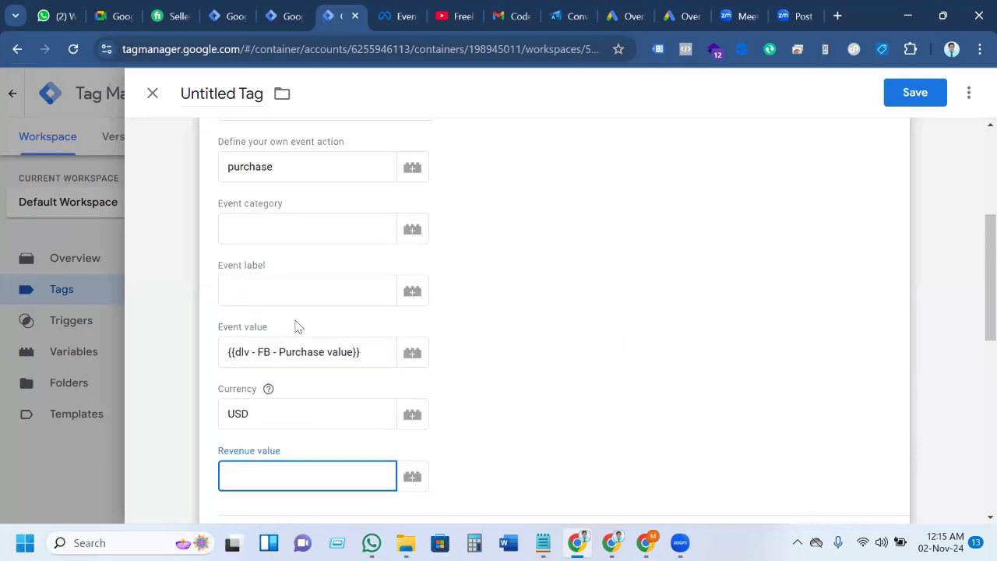
pyautogui.moveTo(272, 404)
# Assign the "FB - Purchase - Trigger" custom event trigger to the tag.
pyautogui.scroll(-3, 271, 406)
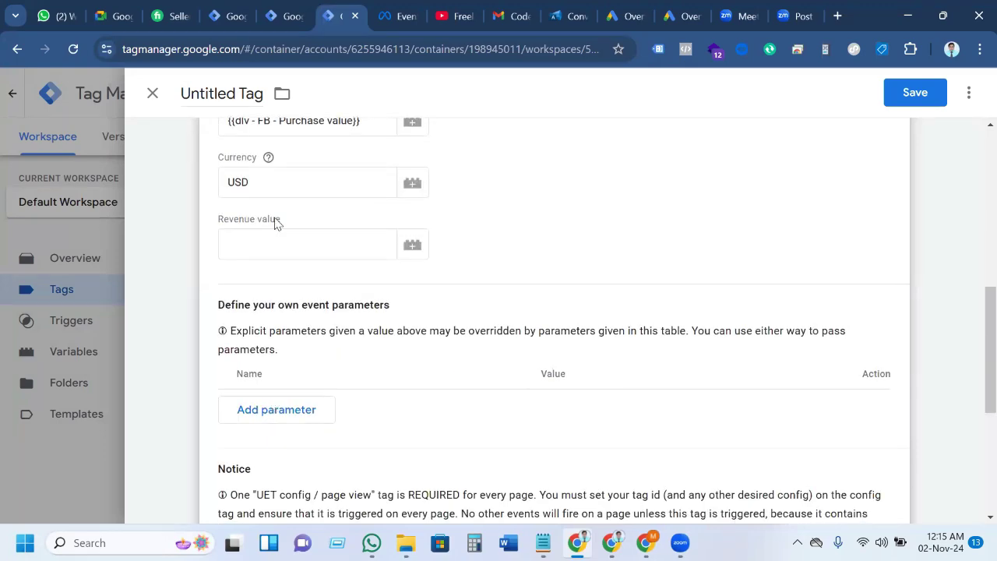
pyautogui.scroll(-2, 322, 343)
pyautogui.scroll(-2, 321, 324)
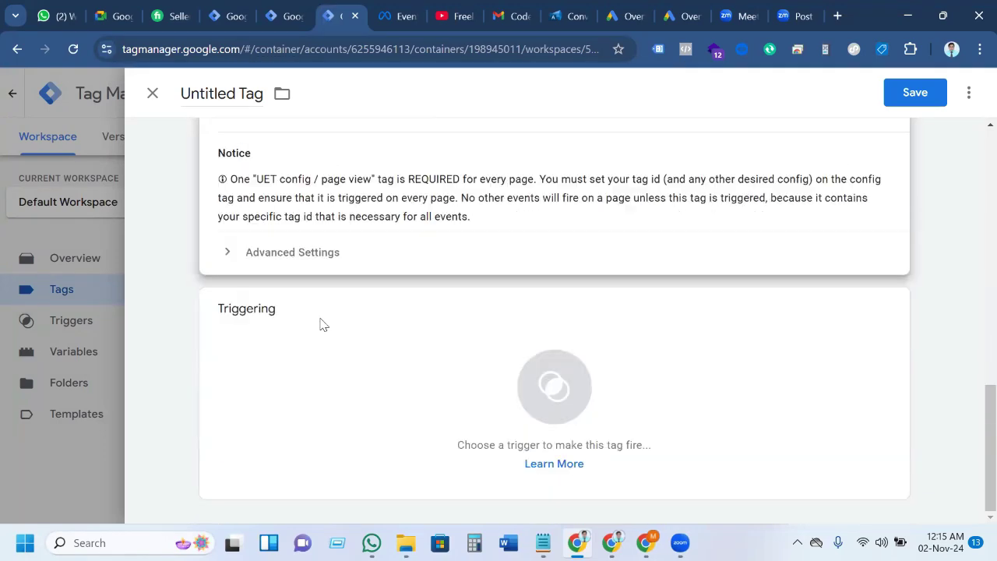
pyautogui.click(534, 382)
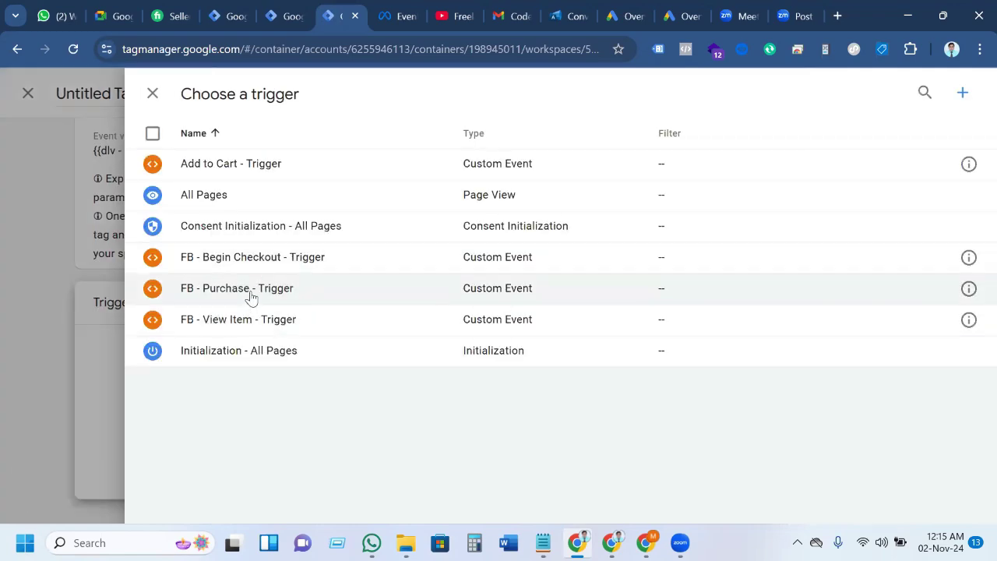
pyautogui.click(305, 302)
# Save the tag under the name "Microsoft Advertising Universal Event Tracking-Purchase" and check it in the tags list.
pyautogui.scroll(3, 327, 371)
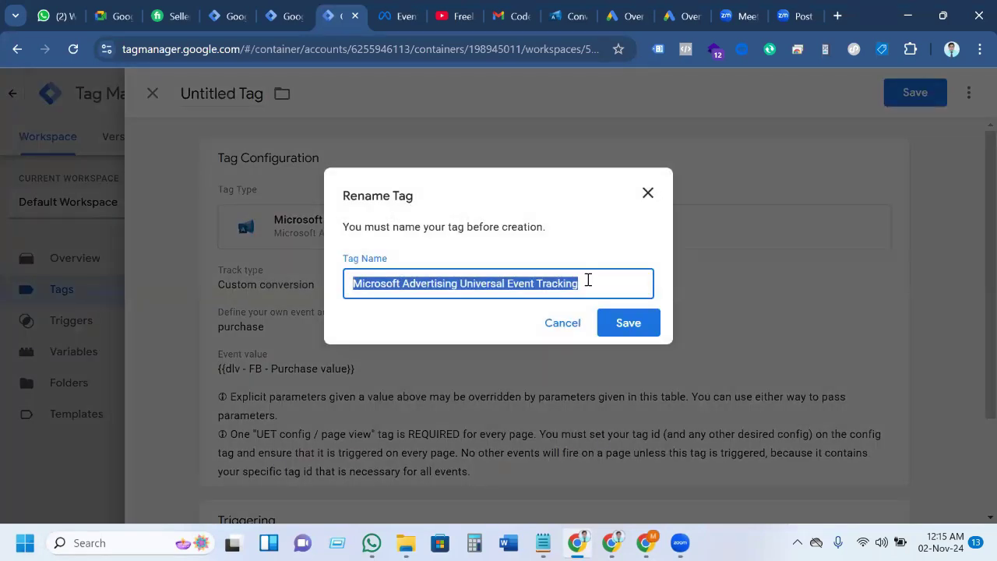
pyautogui.click(588, 280)
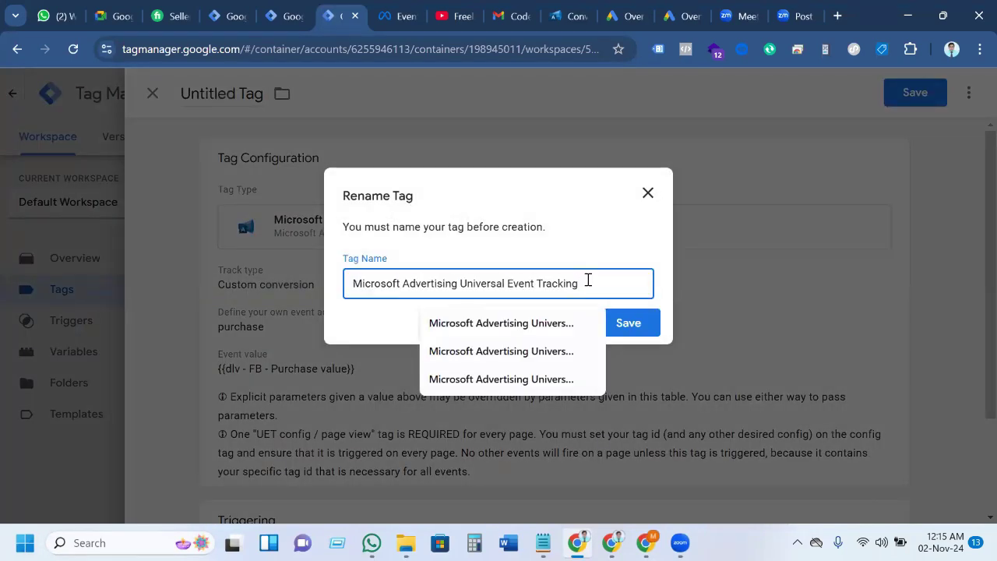
pyautogui.write('-')
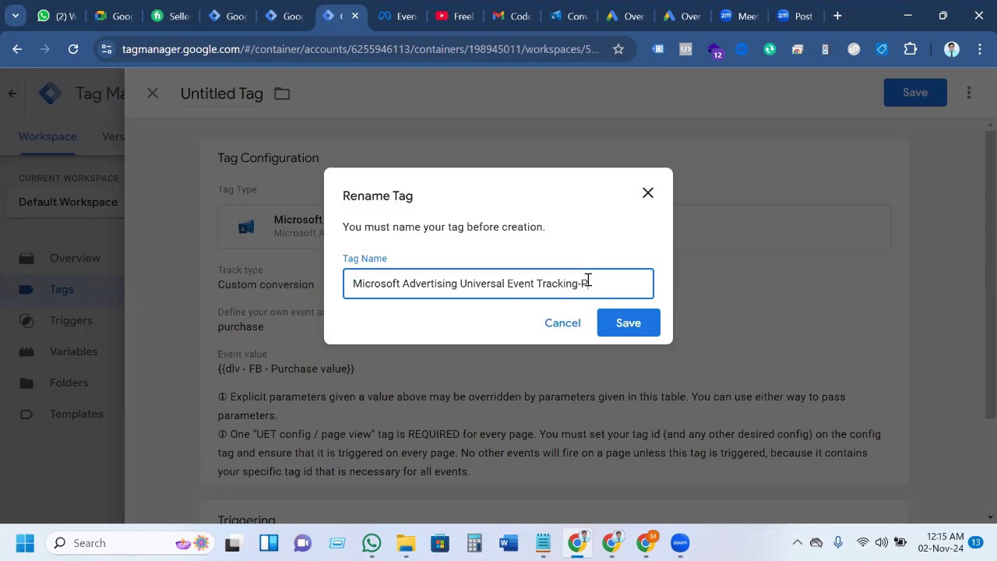
pyautogui.write('Purchase')
pyautogui.click(612, 321)
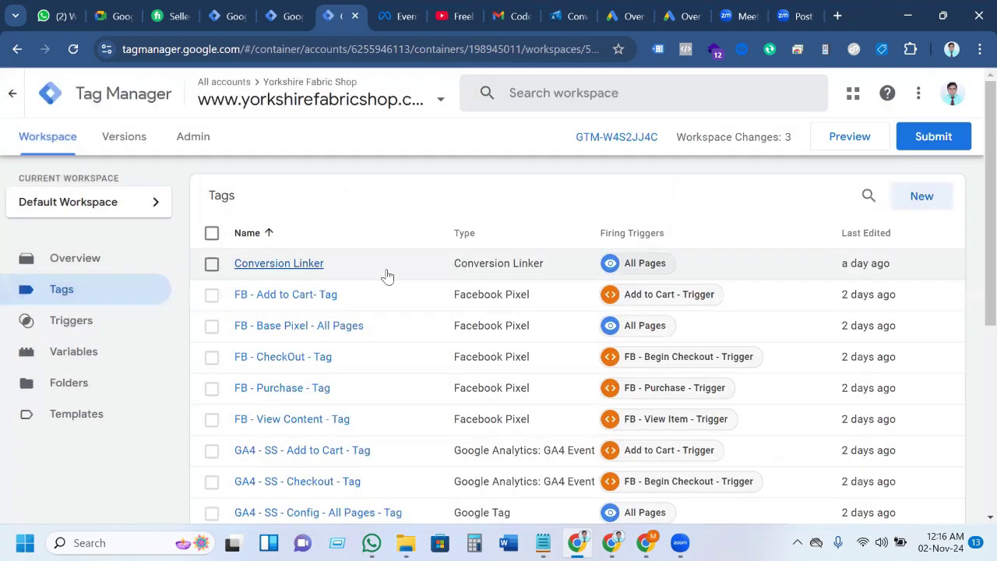
pyautogui.scroll(-4, 385, 275)
pyautogui.scroll(-1, 387, 275)
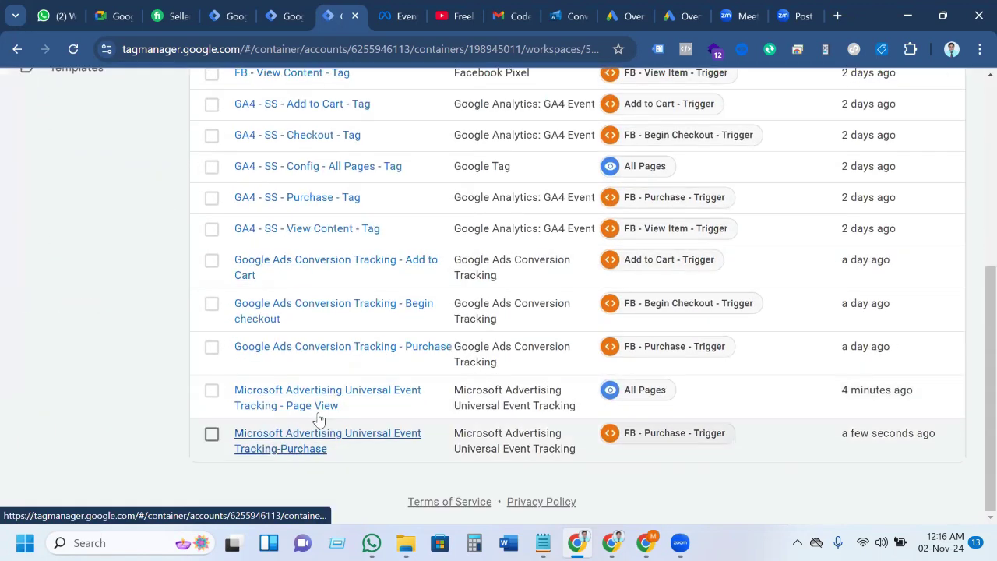